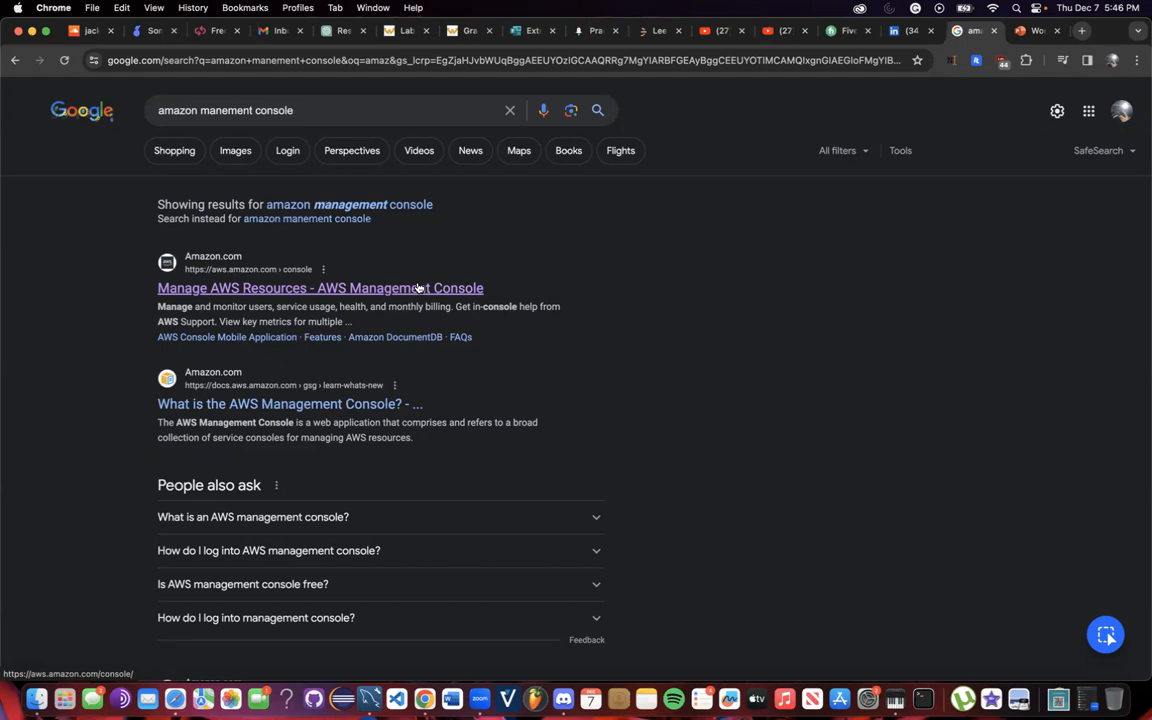
Open the AWS console sign-in, switch to root user email, and begin creating a new AWS account.
click(418, 288)
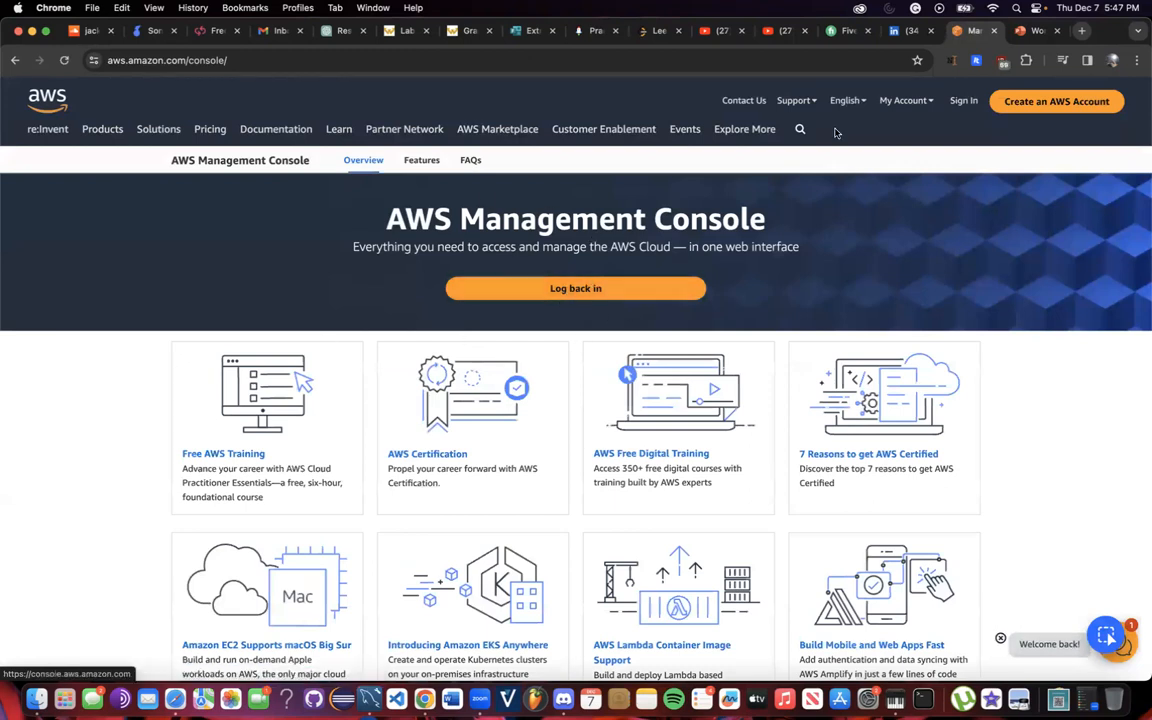
click(963, 101)
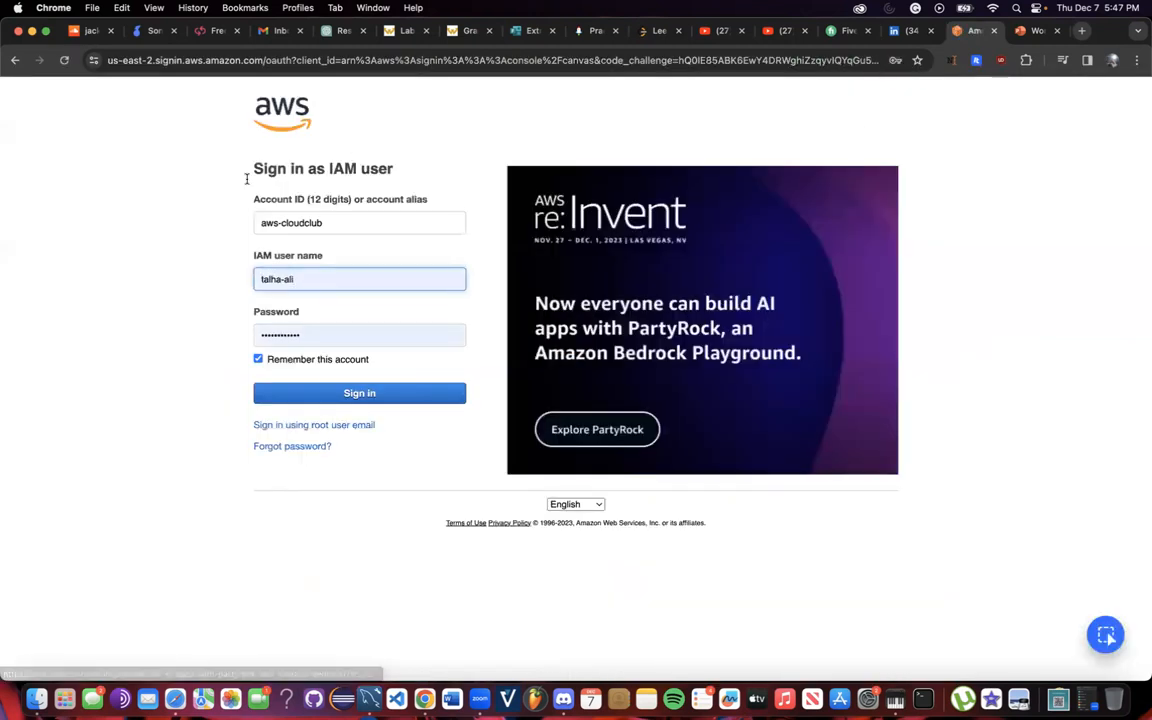
click(343, 434)
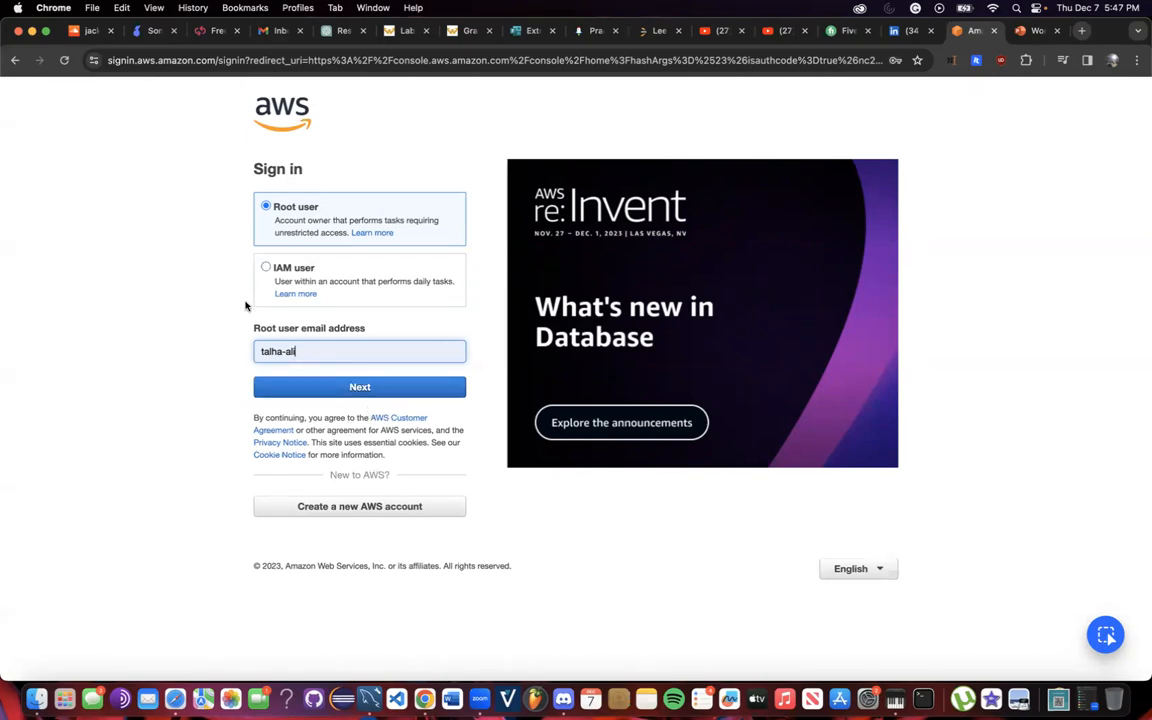
click(378, 506)
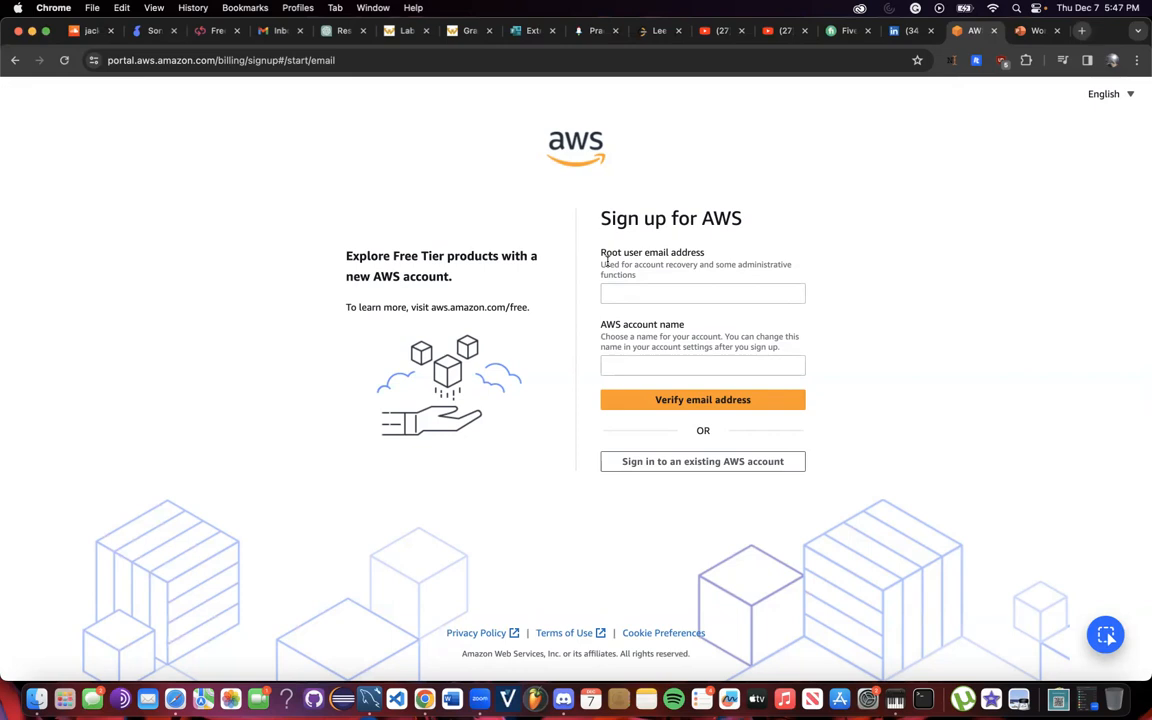
Highlight and clear text on the Sign up for AWS form, then go back to sign-in.
drag(596, 218, 742, 220)
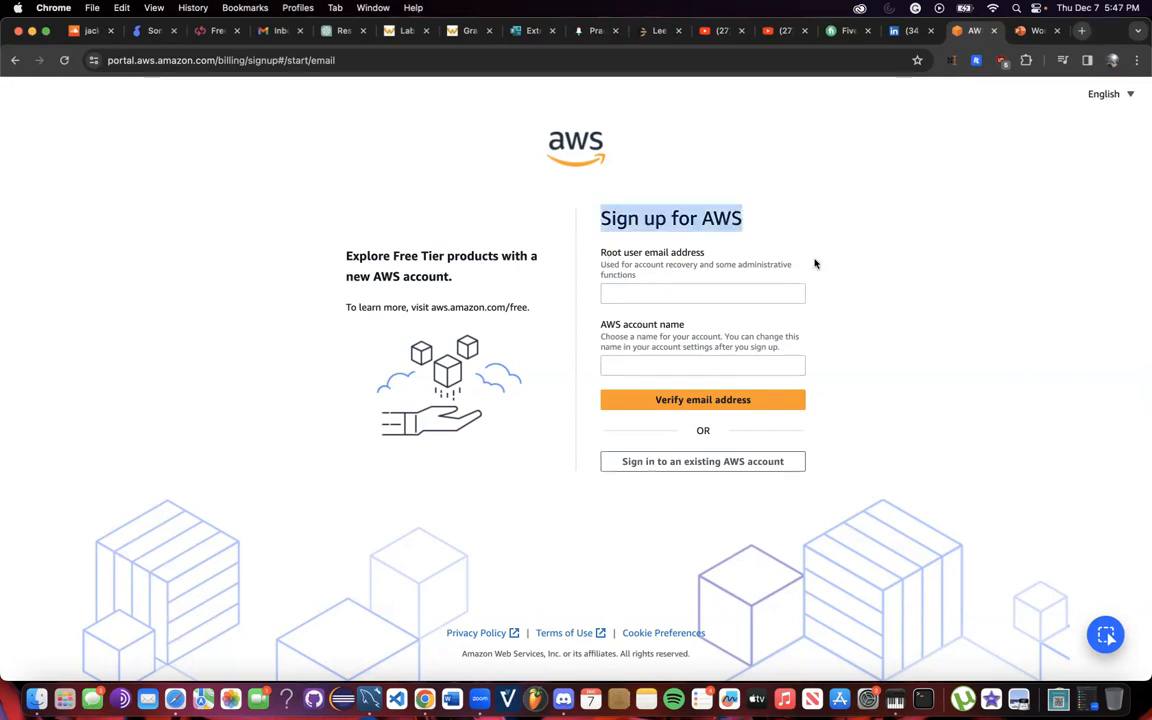
drag(815, 263, 733, 291)
click(690, 203)
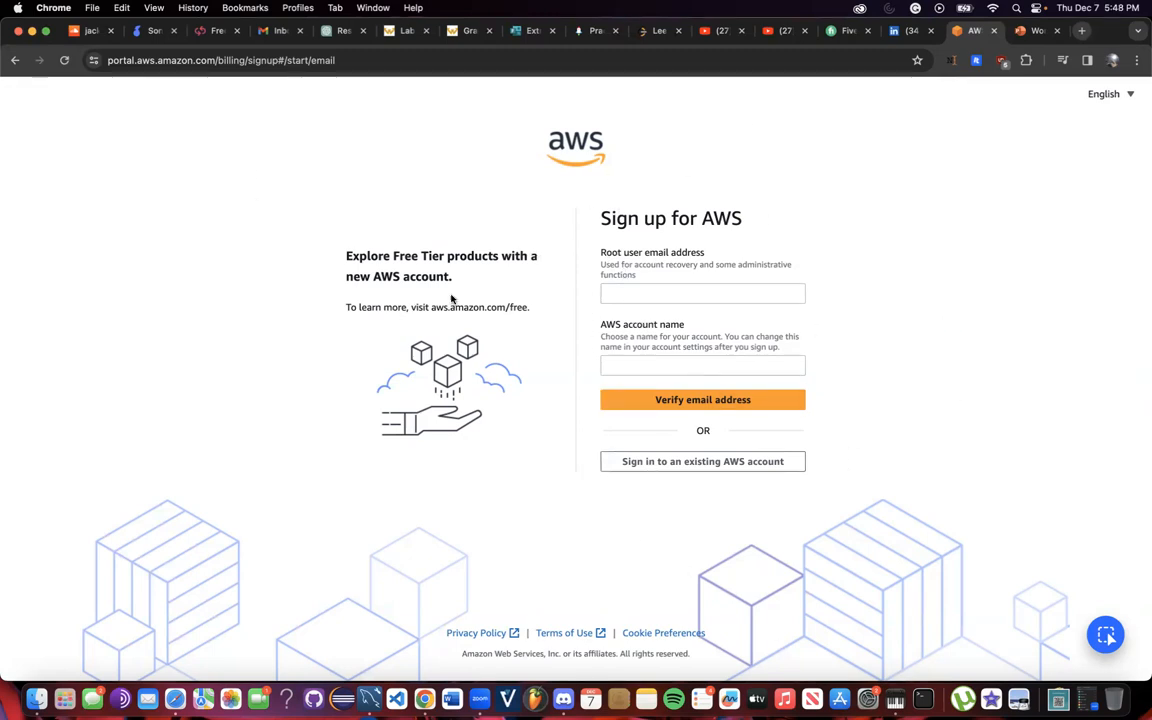
drag(558, 260, 862, 418)
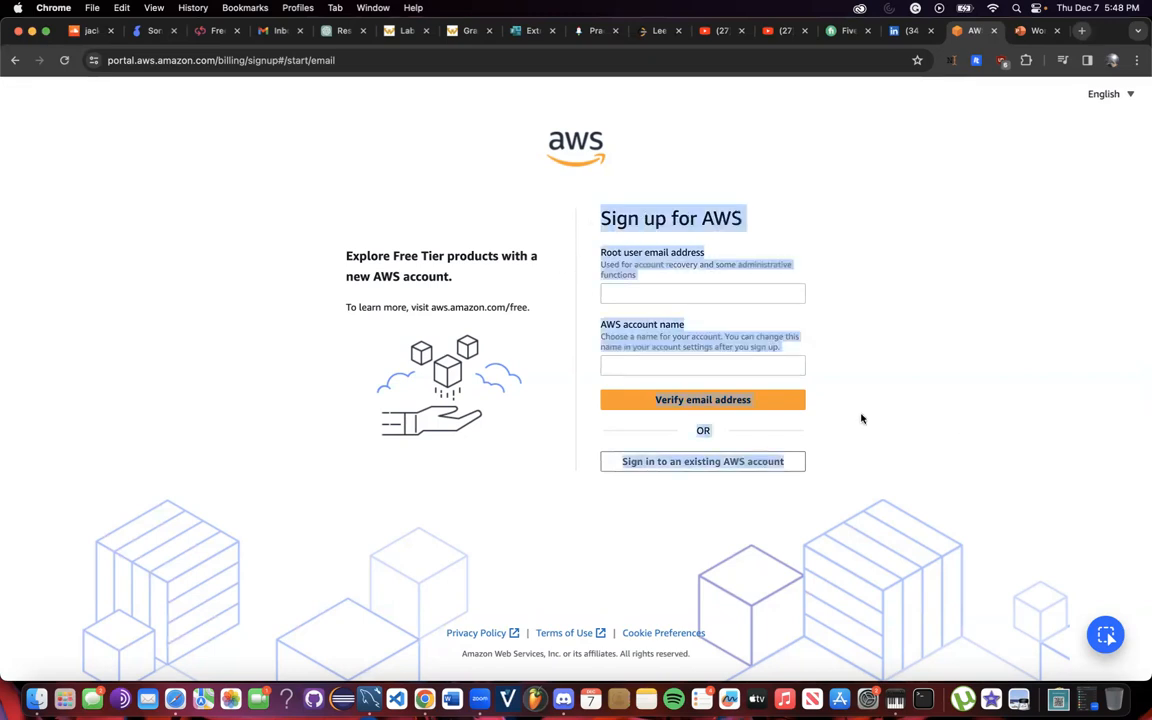
click(862, 418)
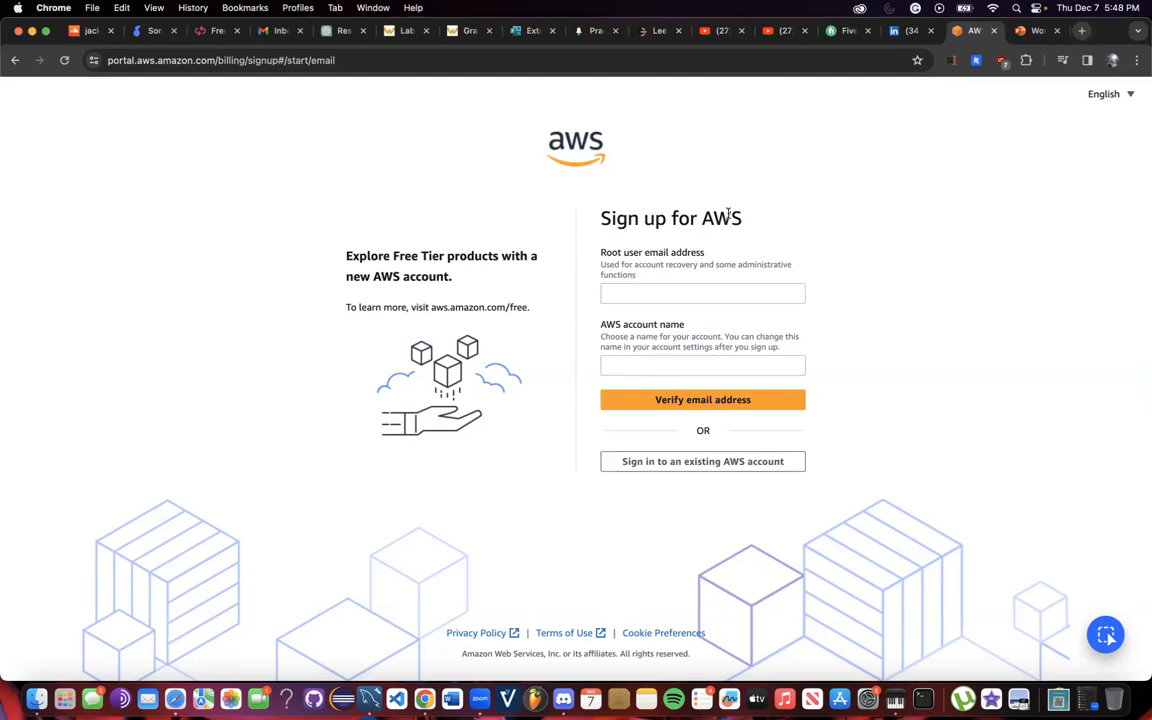
click(15, 60)
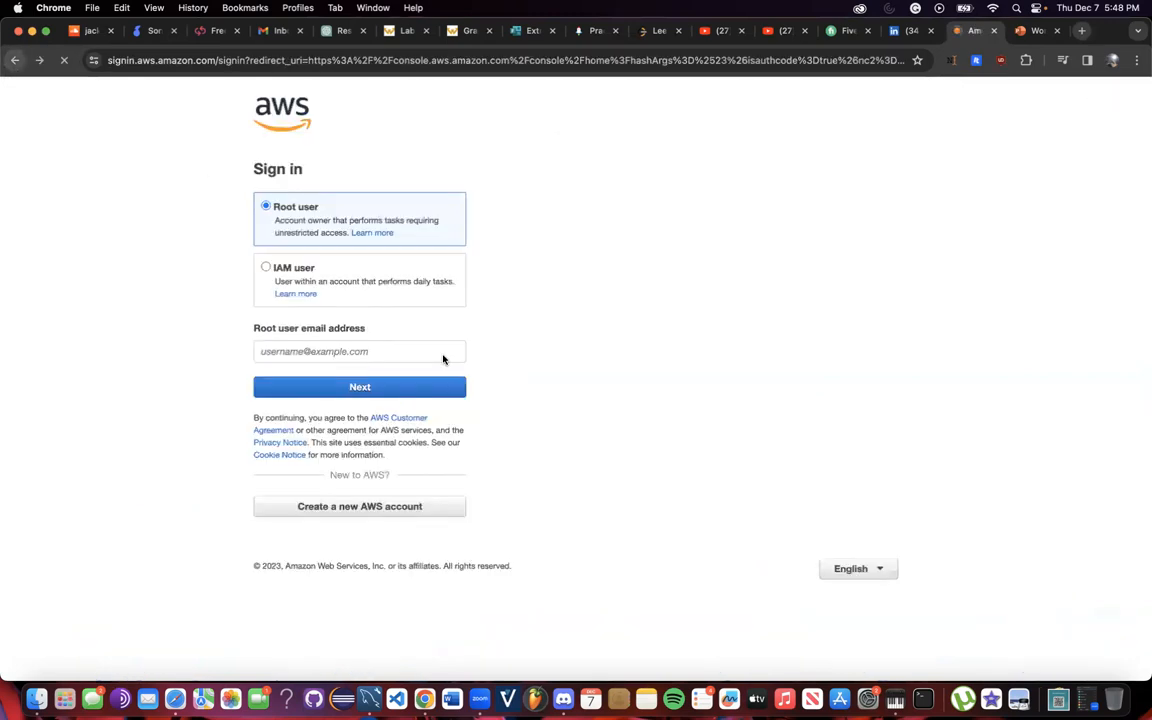
Choose IAM user sign-in, autofill the saved password and attempt to sign in.
click(314, 275)
click(309, 226)
click(310, 288)
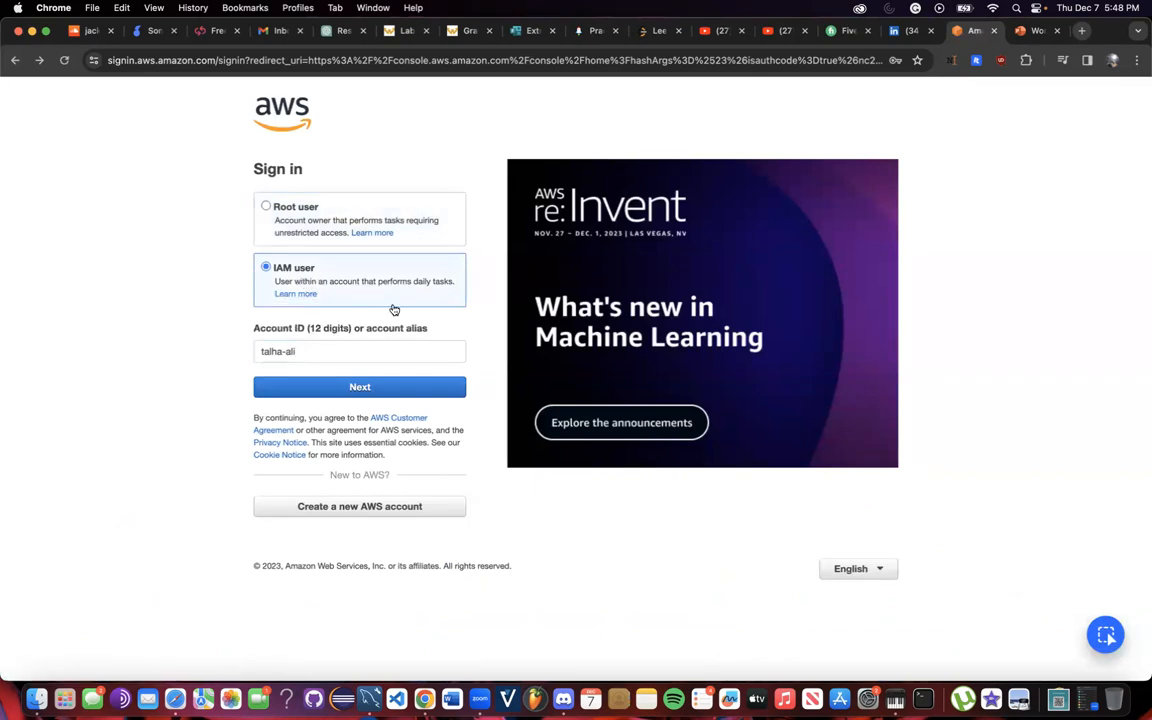
click(329, 388)
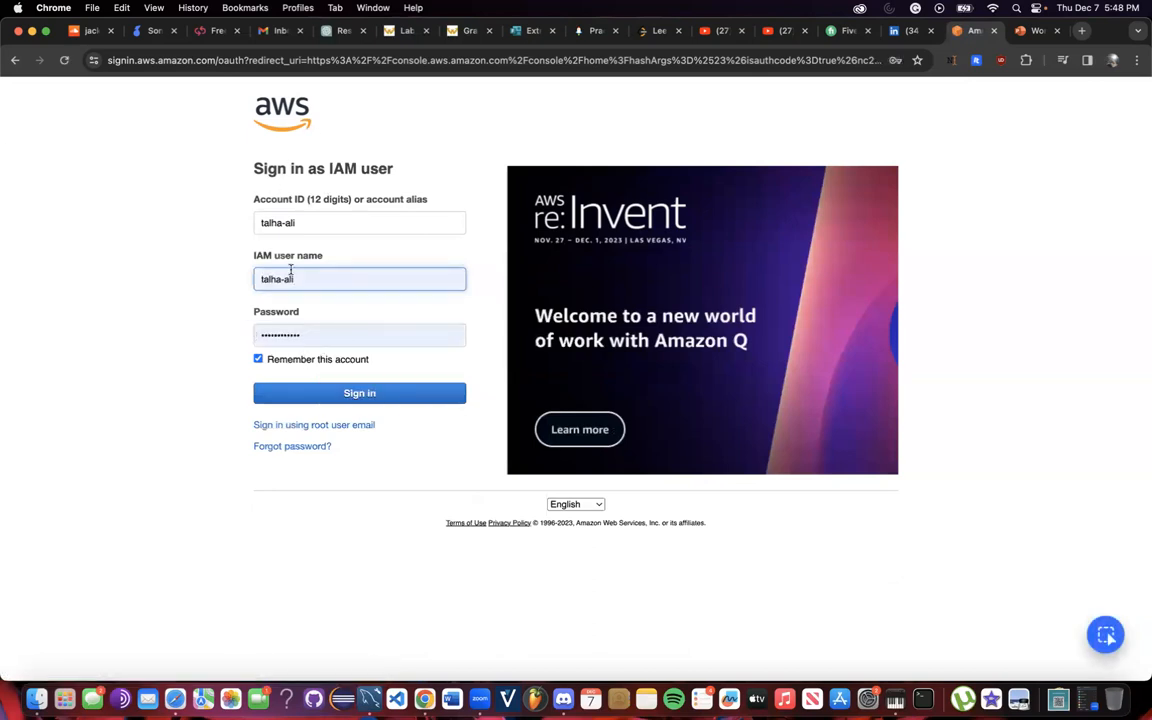
click(316, 400)
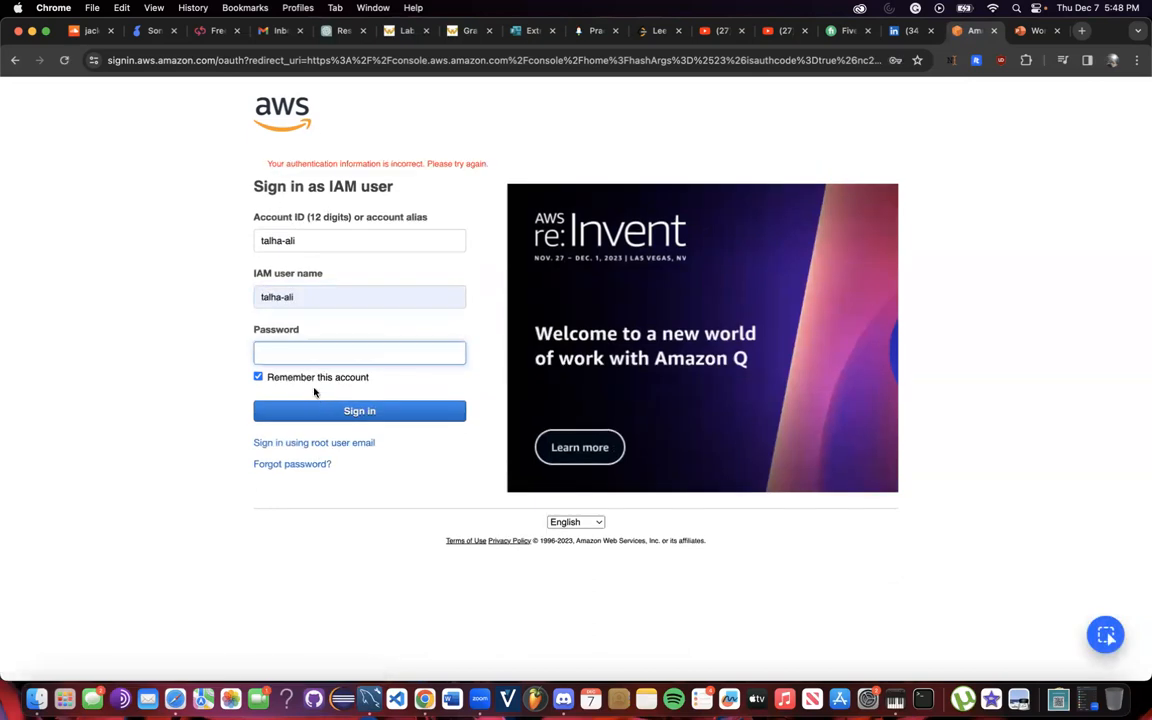
click(306, 353)
click(353, 382)
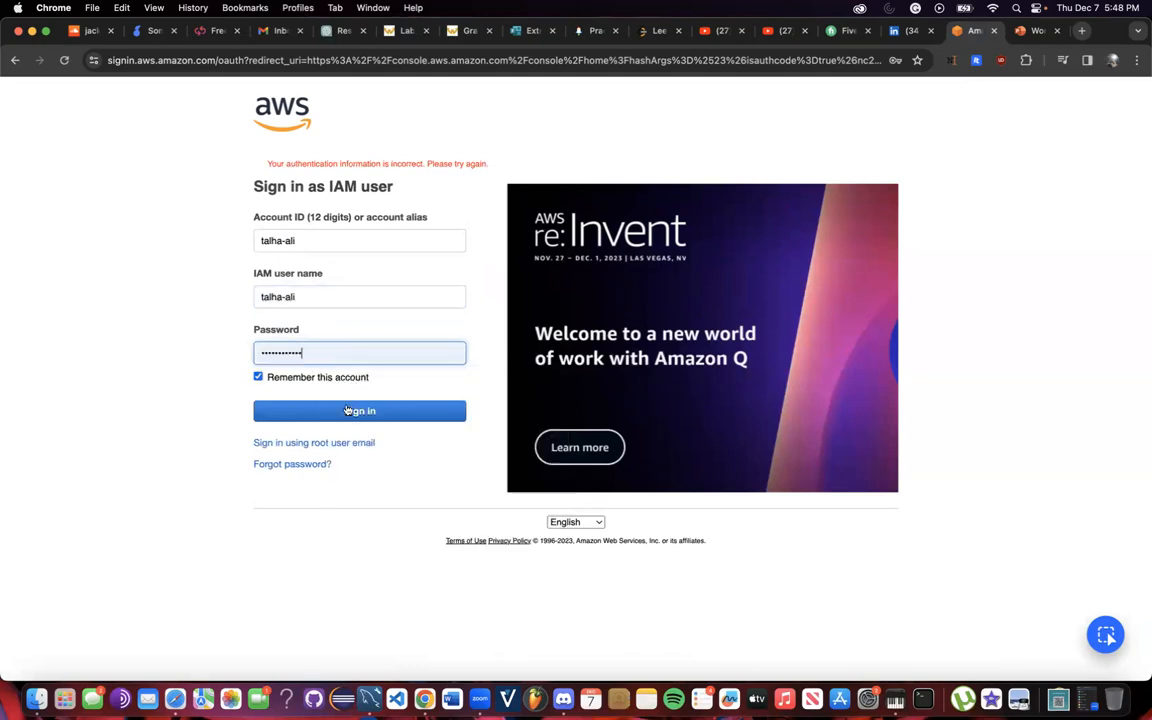
click(333, 411)
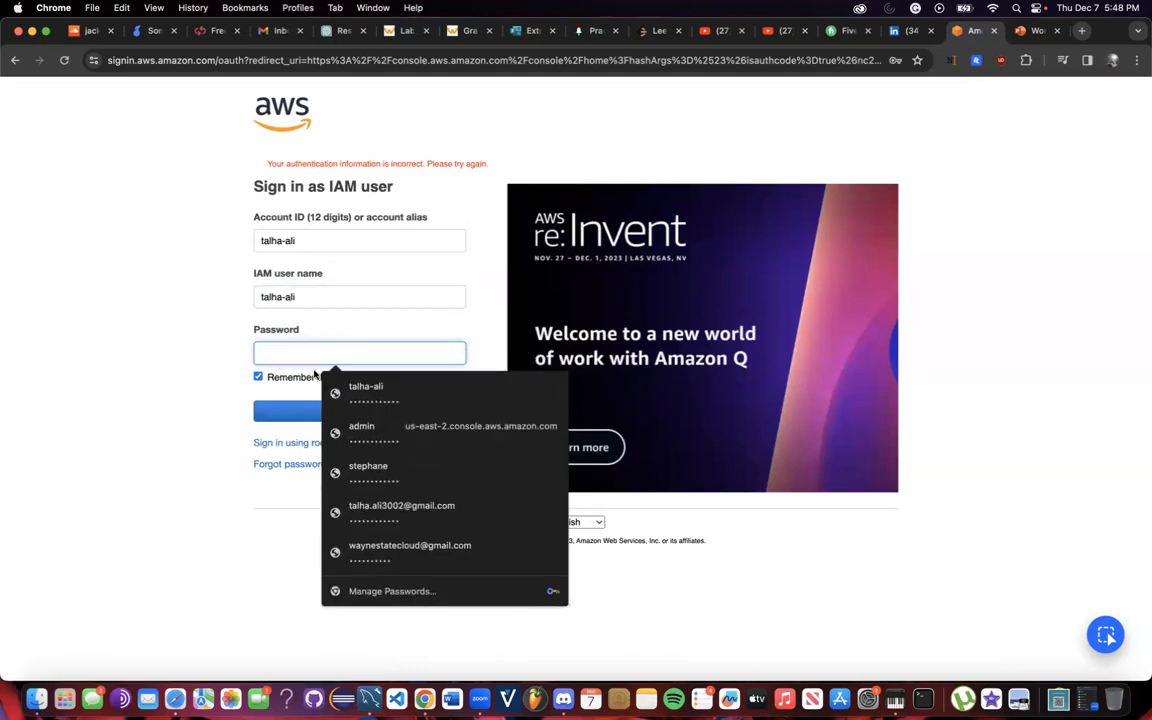
Retype the account alias, autofill the saved password again and retry signing in.
click(306, 240)
key(super+a)
text(wsu-)
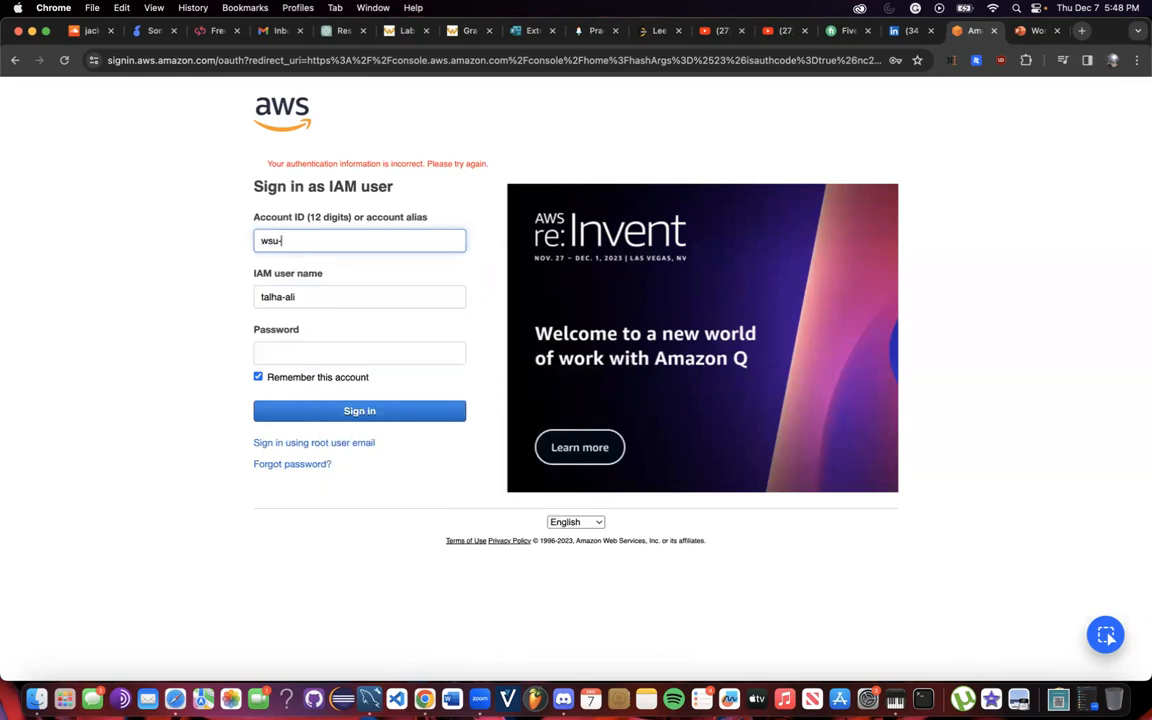
text(awscloudclub)
click(329, 352)
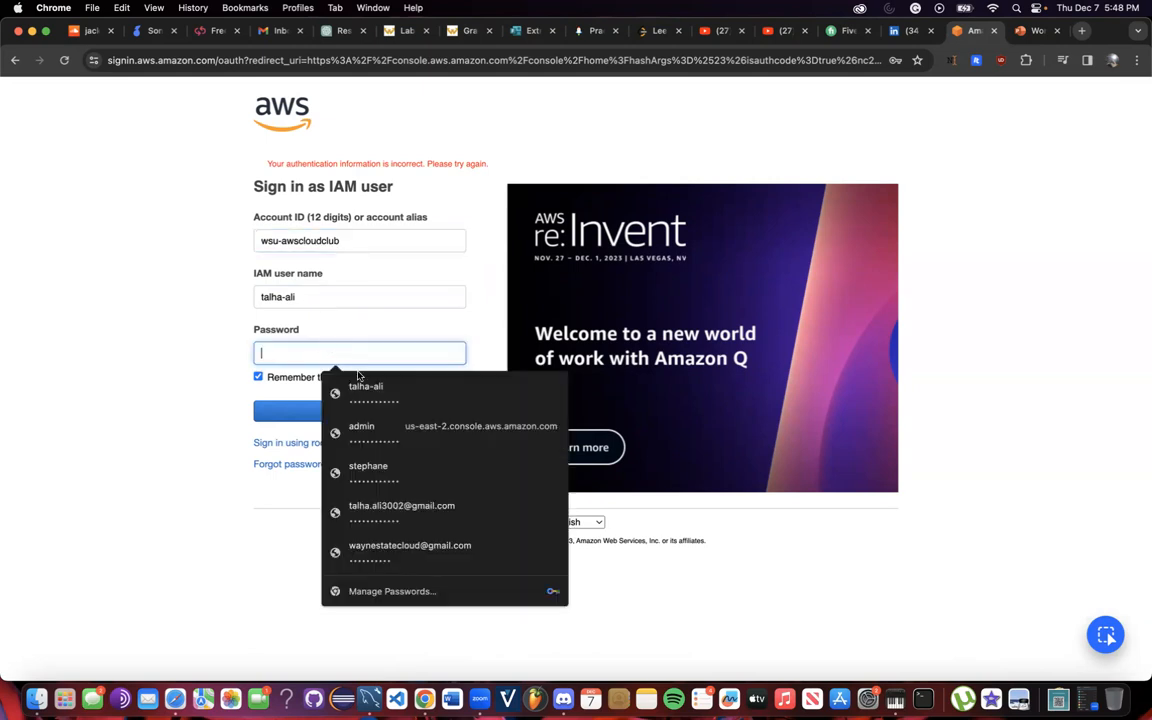
click(364, 388)
click(362, 412)
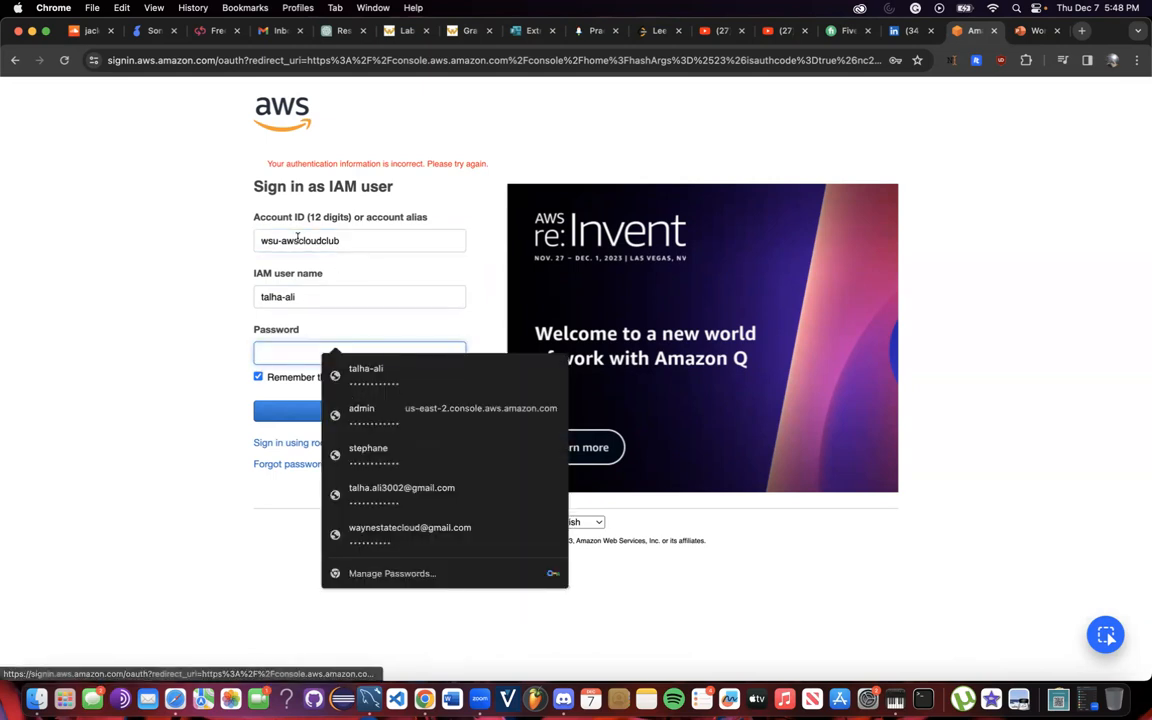
Fix the remaining error in the account alias, refill the password and sign in.
mouse_move(299, 241)
mouse_down()
mouse_move(270, 241)
mouse_move(284, 243)
mouse_up()
key(BackSpace)
key(BackSpace)
key(BackSpace)
key(BackSpace)
key(BackSpace)
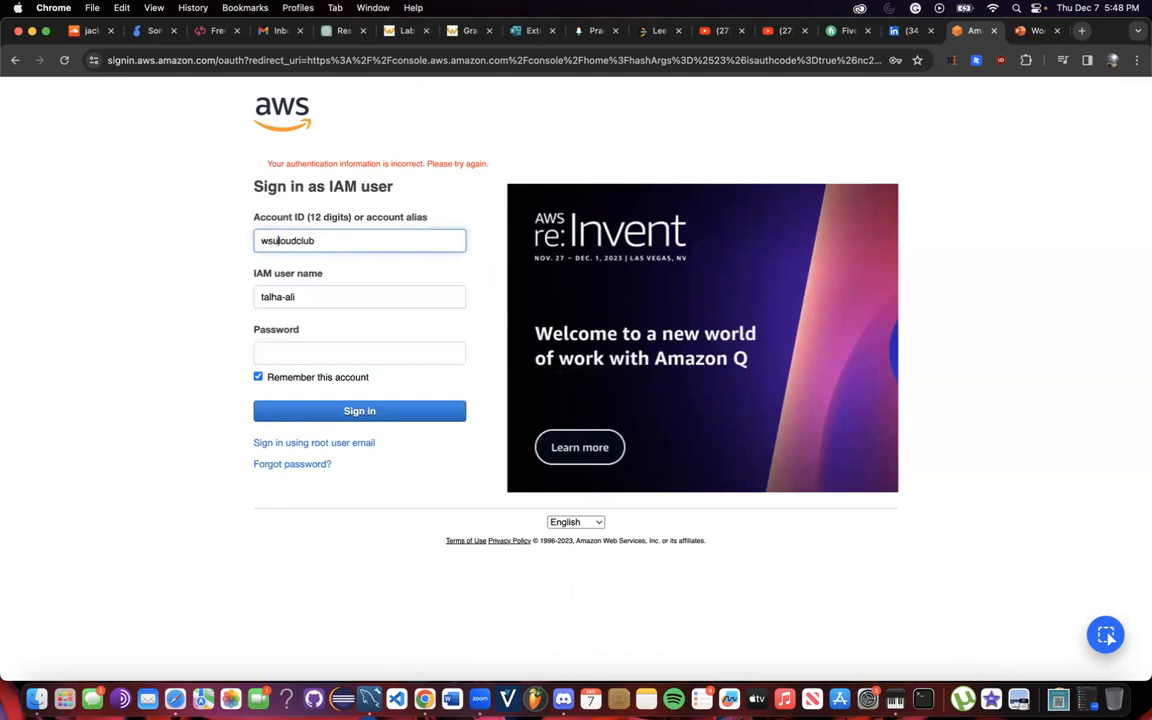
text(aws-c)
click(262, 352)
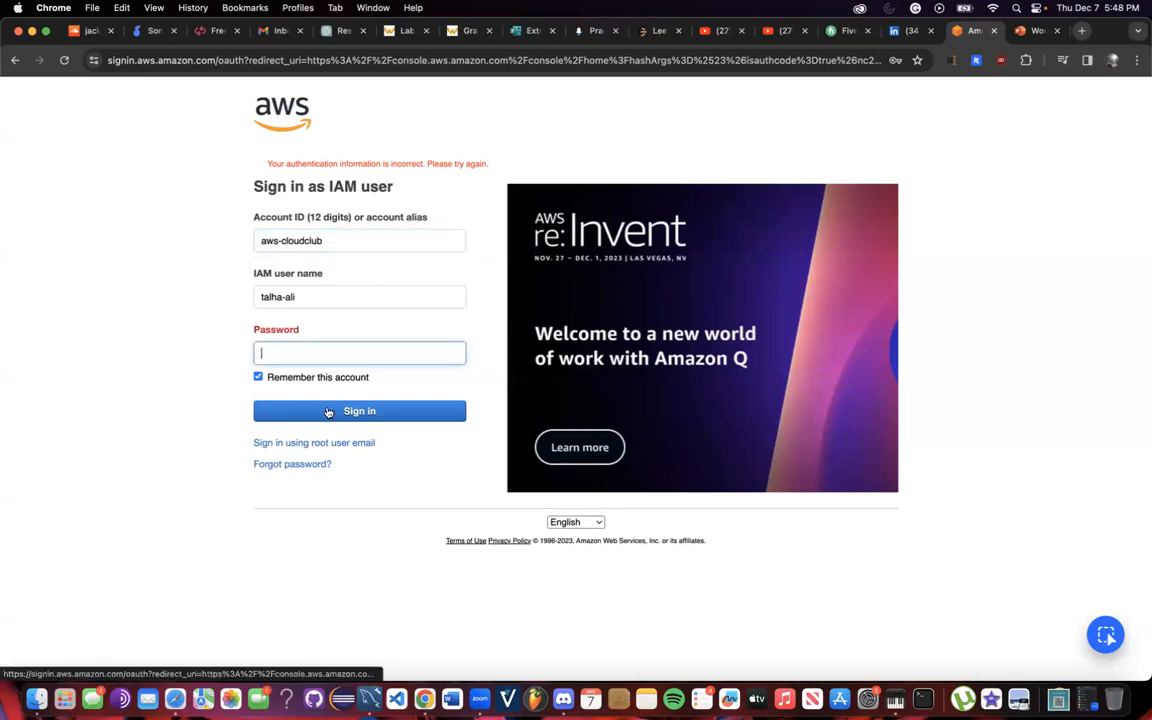
click(309, 362)
click(355, 393)
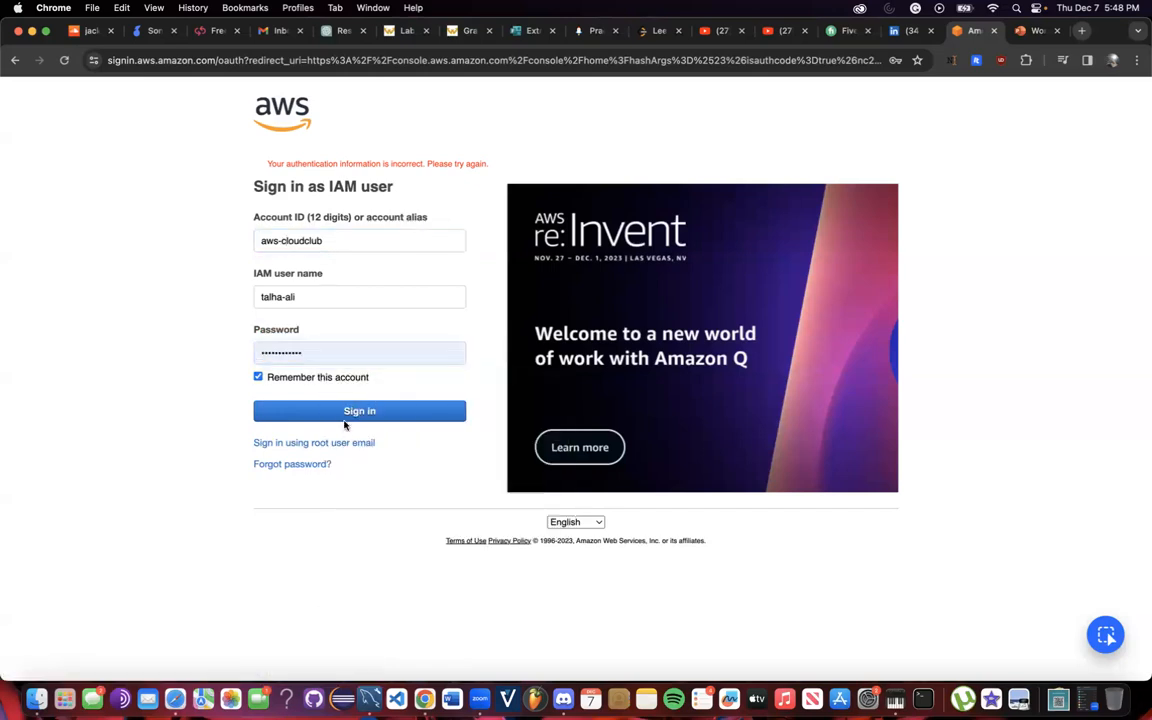
click(346, 412)
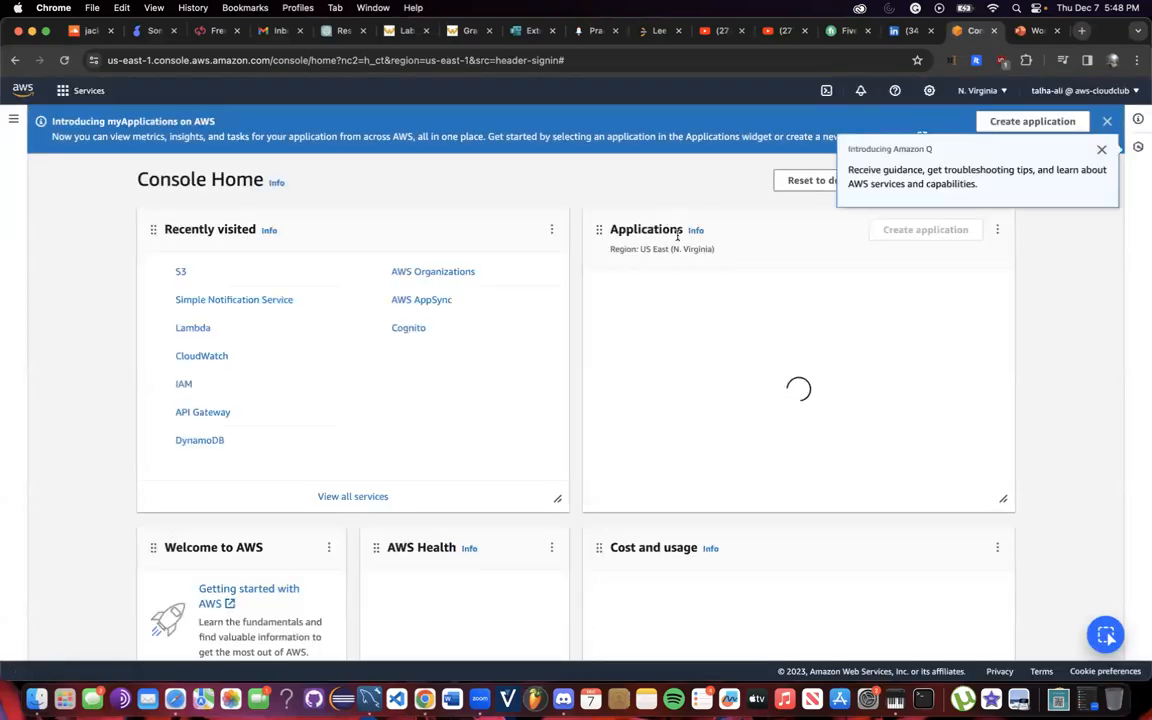
Dismiss the Amazon Q popup, search the services bar for IAM and open the IAM console.
click(1099, 151)
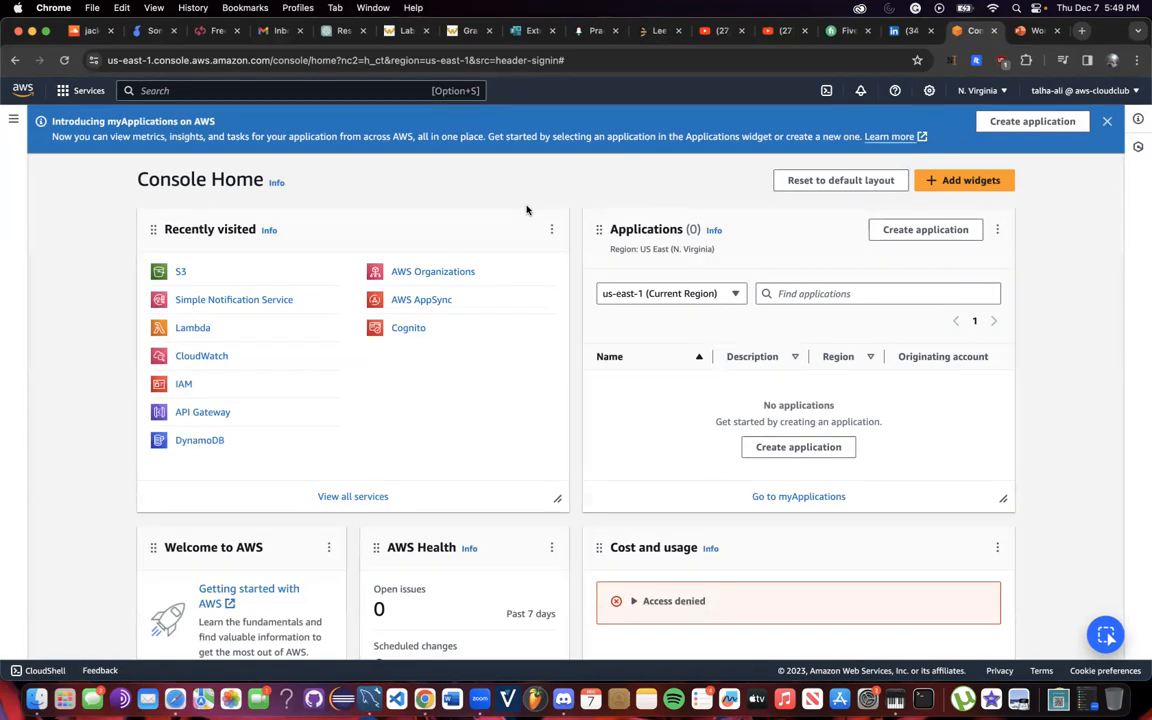
click(307, 91)
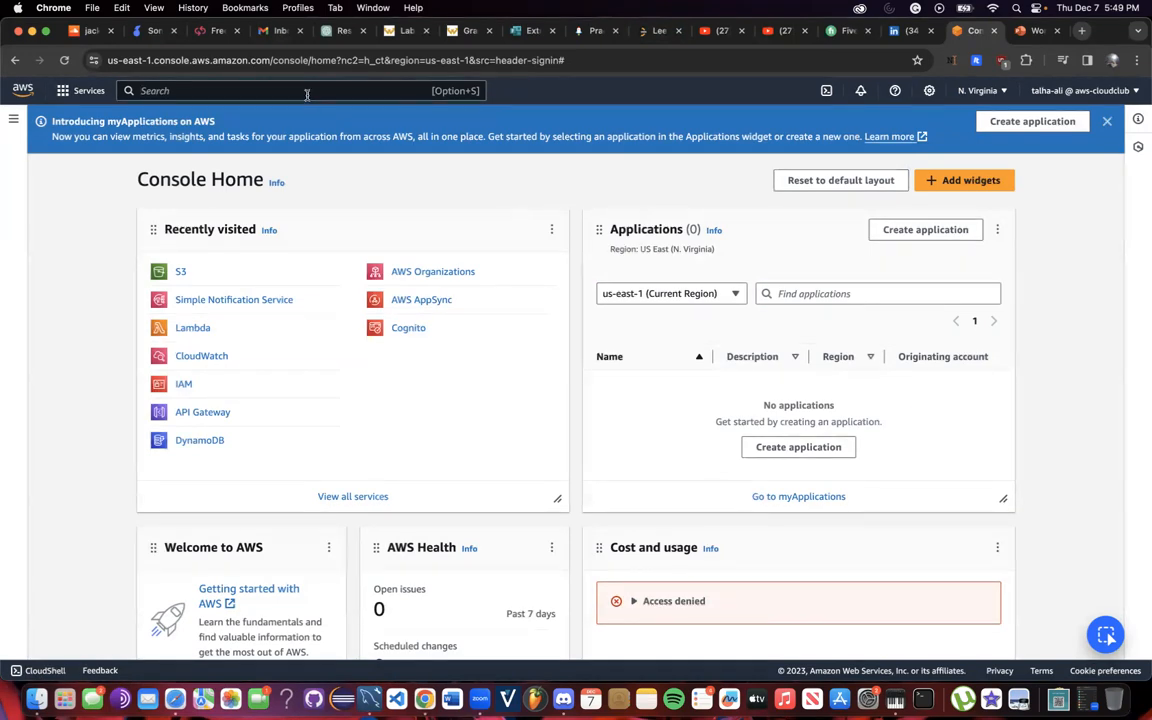
text(s3)
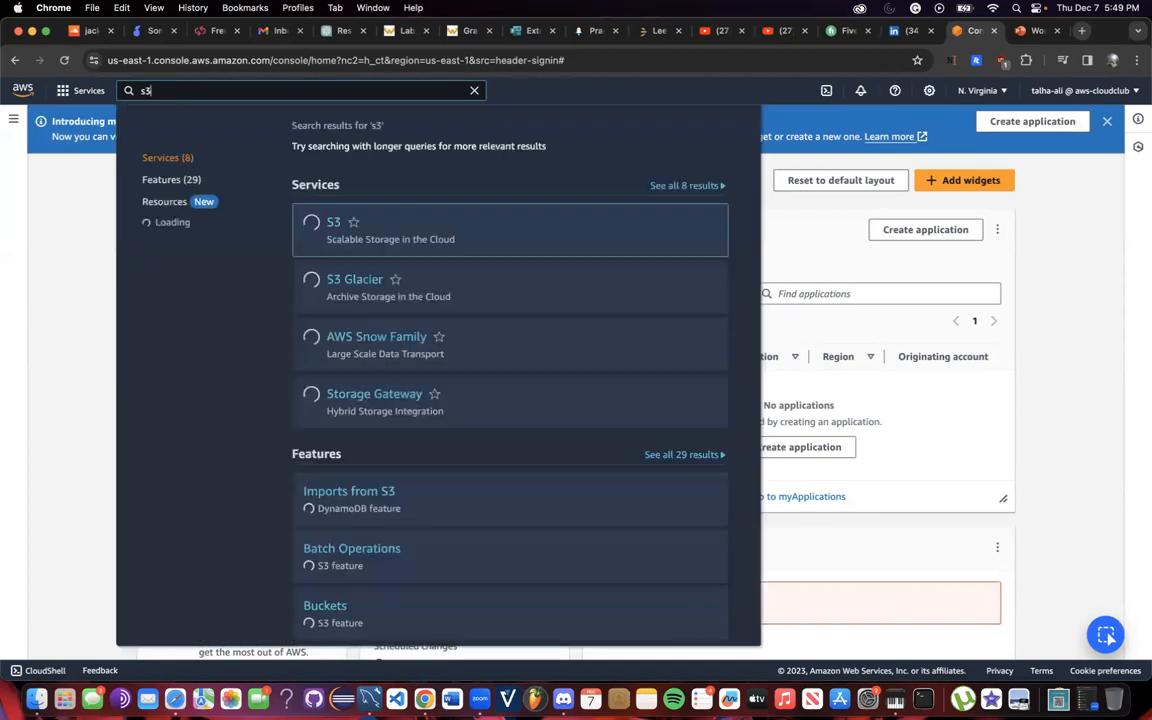
key(BackSpace)
key(BackSpace)
text(IAM)
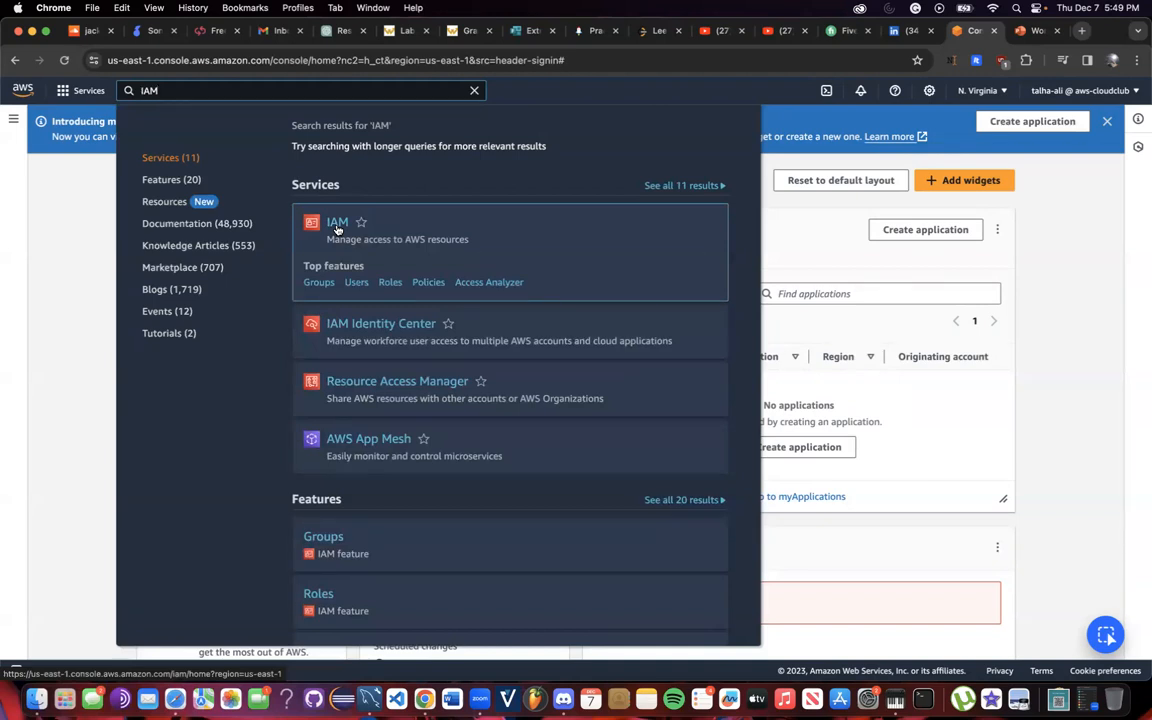
key(XF86AudioRaiseVolume)
key(XF86AudioRaiseVolume)
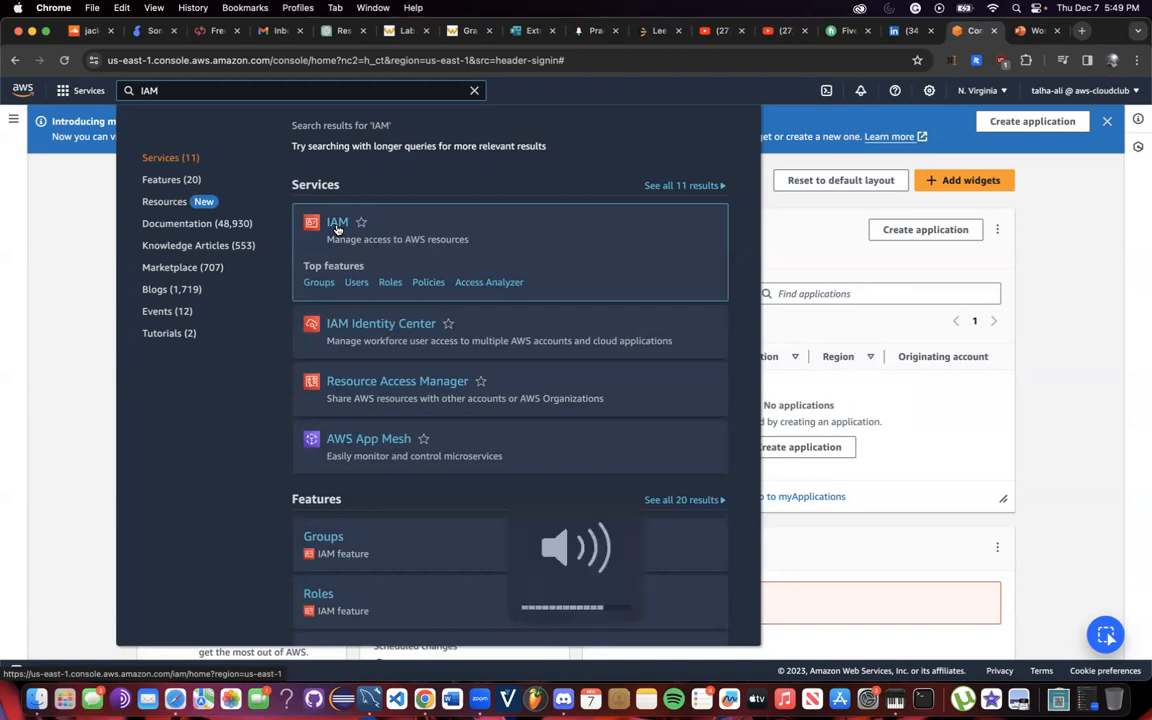
click(334, 224)
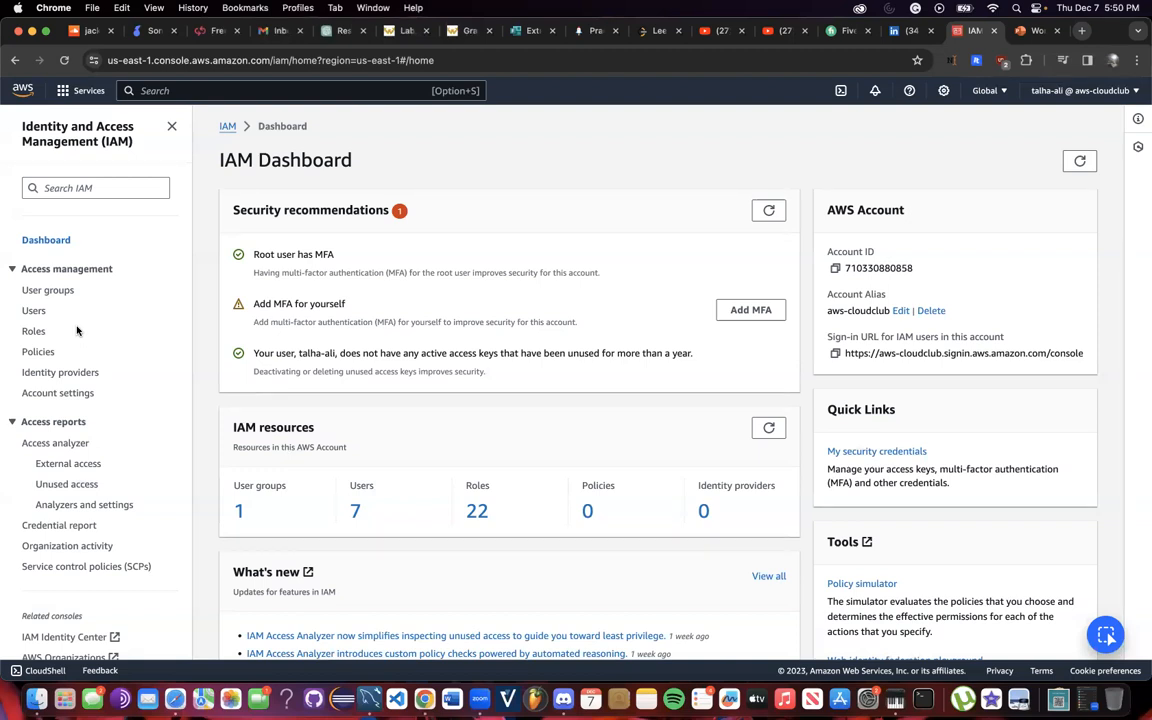
Show the IAM Roles list with the account's 22 roles.
click(33, 331)
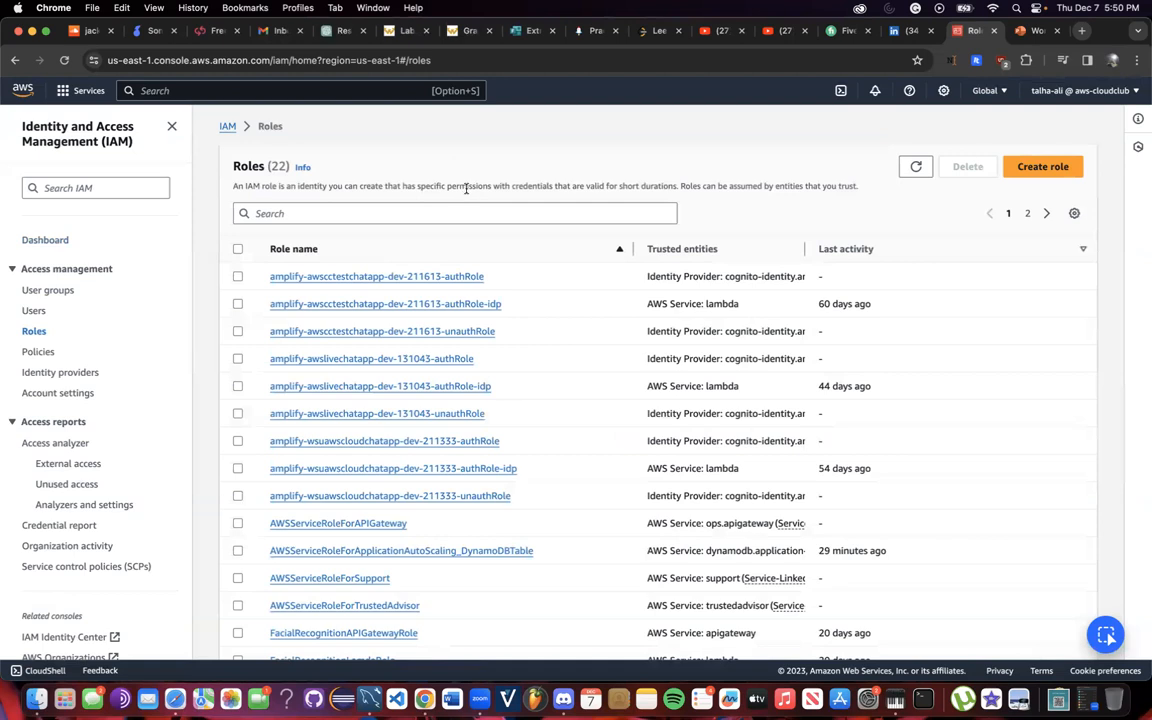
Start a new role with AWS service trust and Lambda as the use case, advancing to permissions.
click(1027, 166)
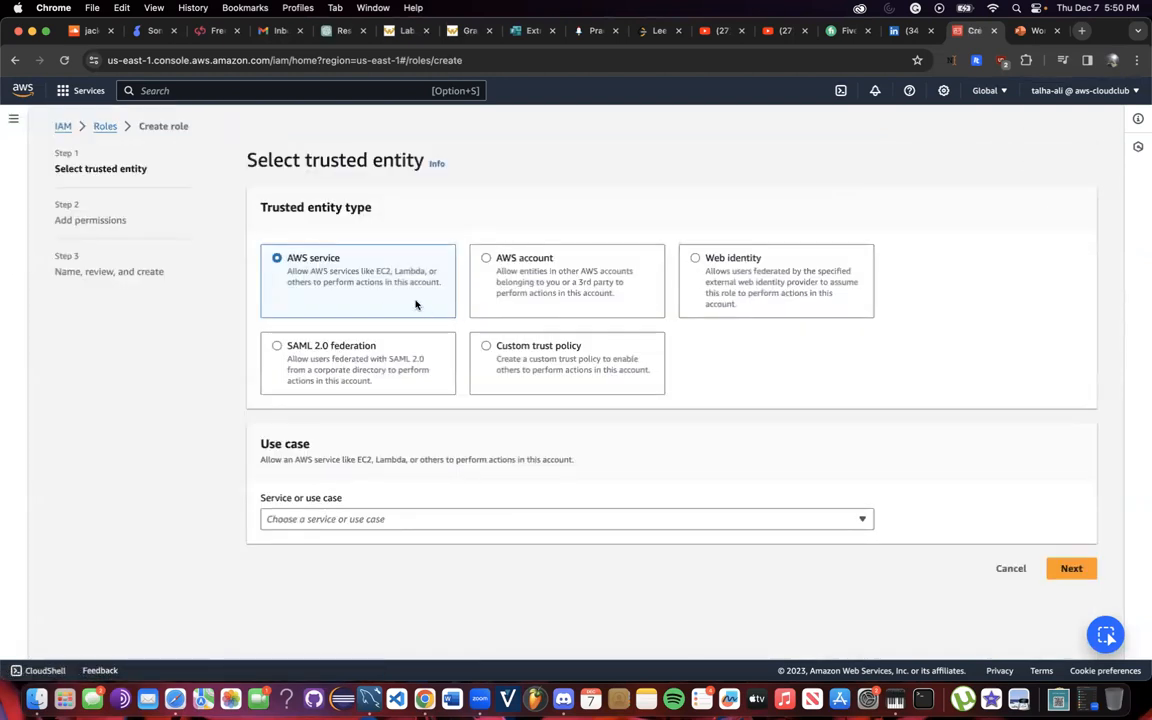
click(406, 518)
click(226, 334)
click(368, 518)
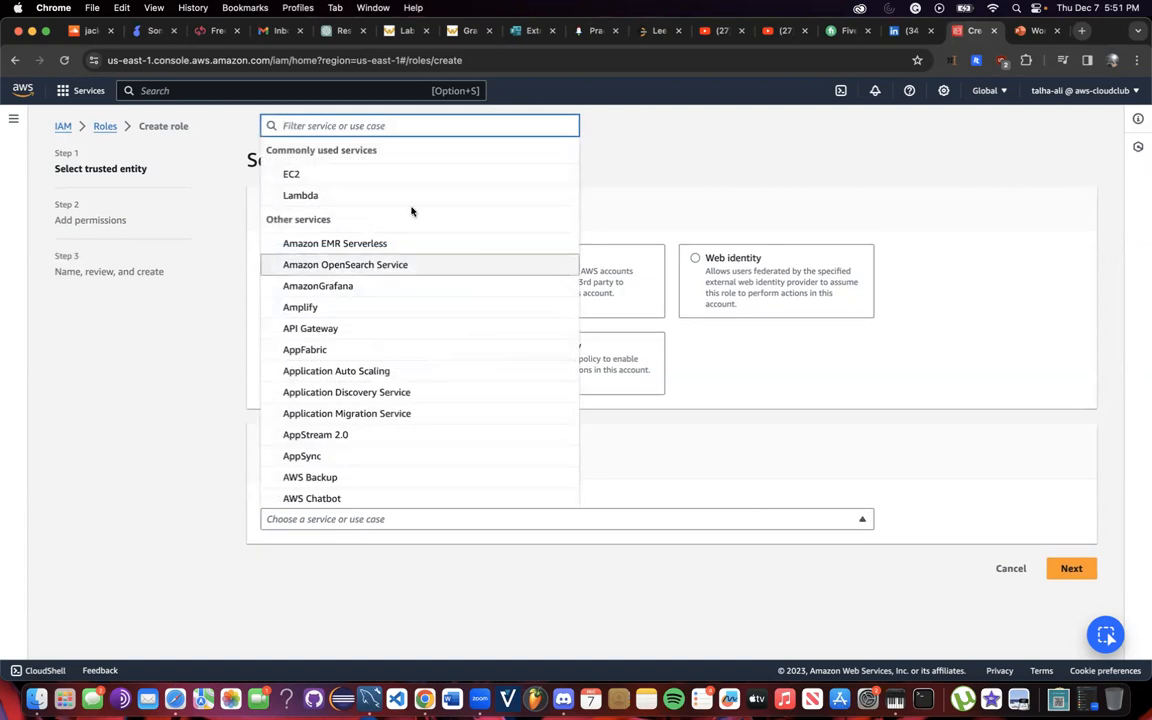
click(305, 195)
scroll(466, 493, down, 1)
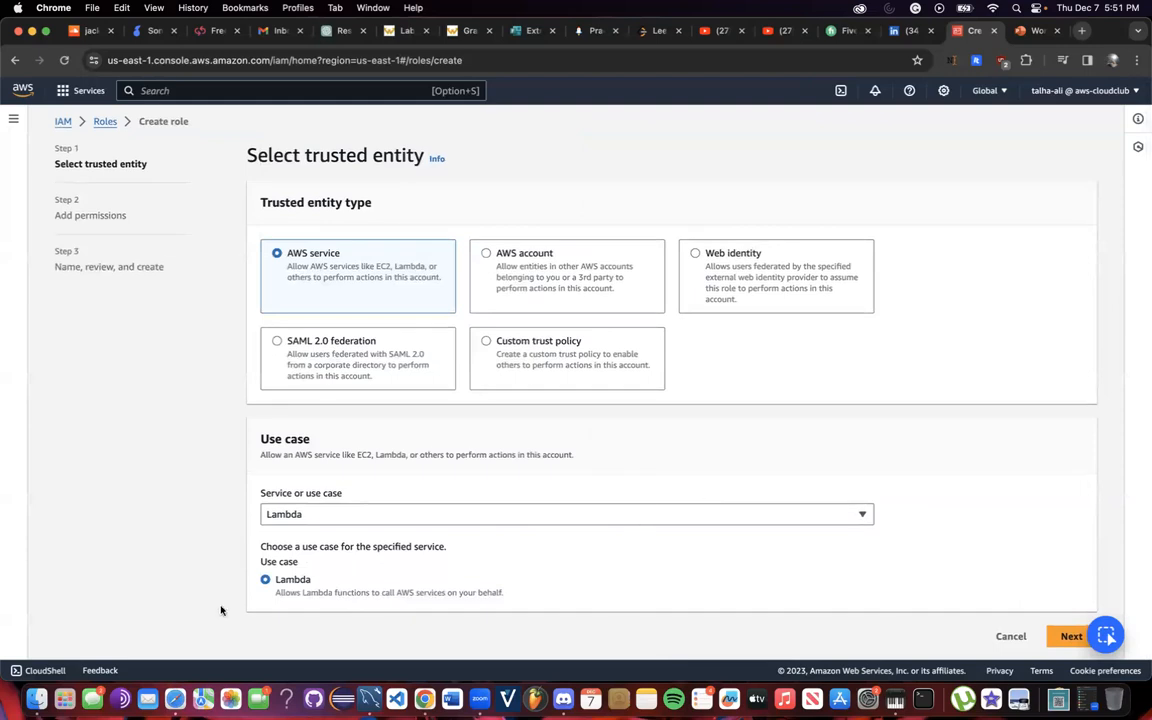
click(1052, 638)
Leave AdministratorAccess unchecked, search s3 and check AmazonS3FullAccess.
scroll(421, 424, down, 1)
scroll(421, 424, up, 1)
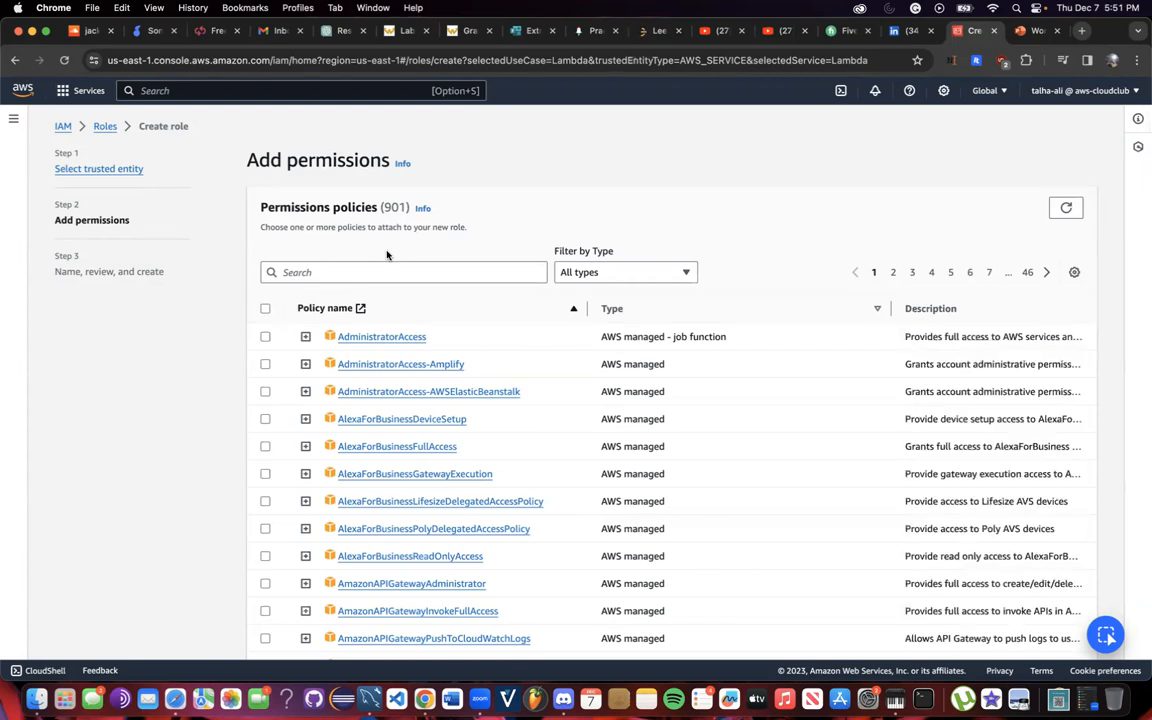
click(265, 338)
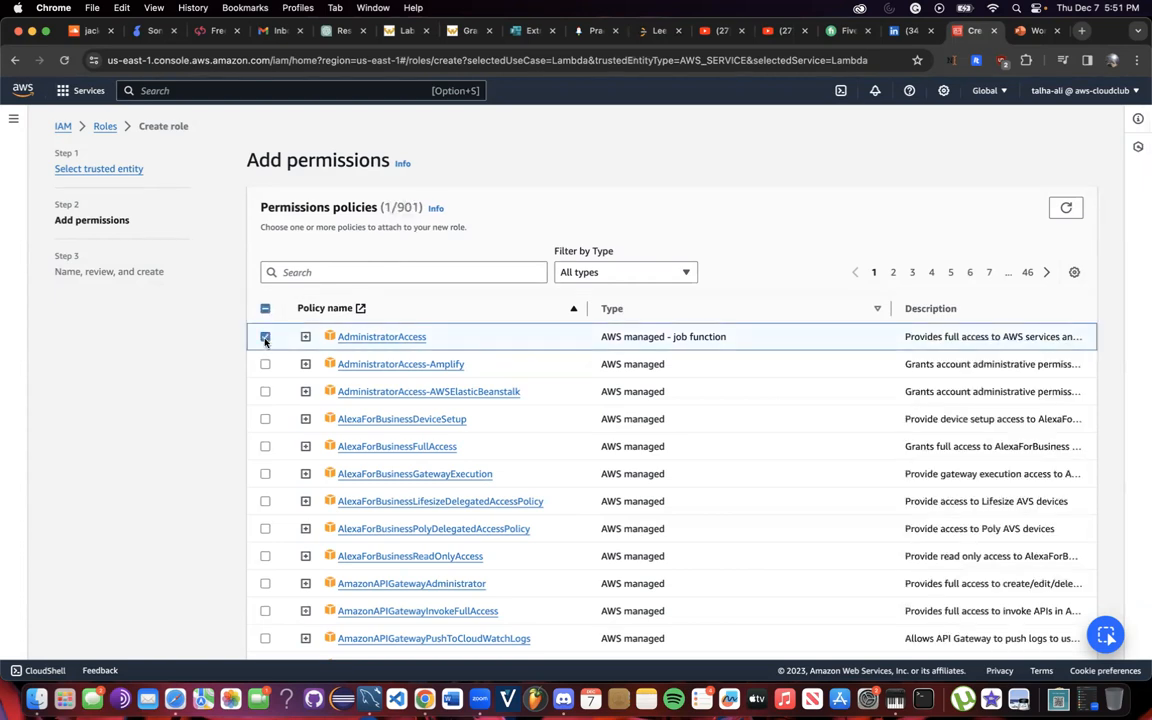
click(265, 337)
click(356, 273)
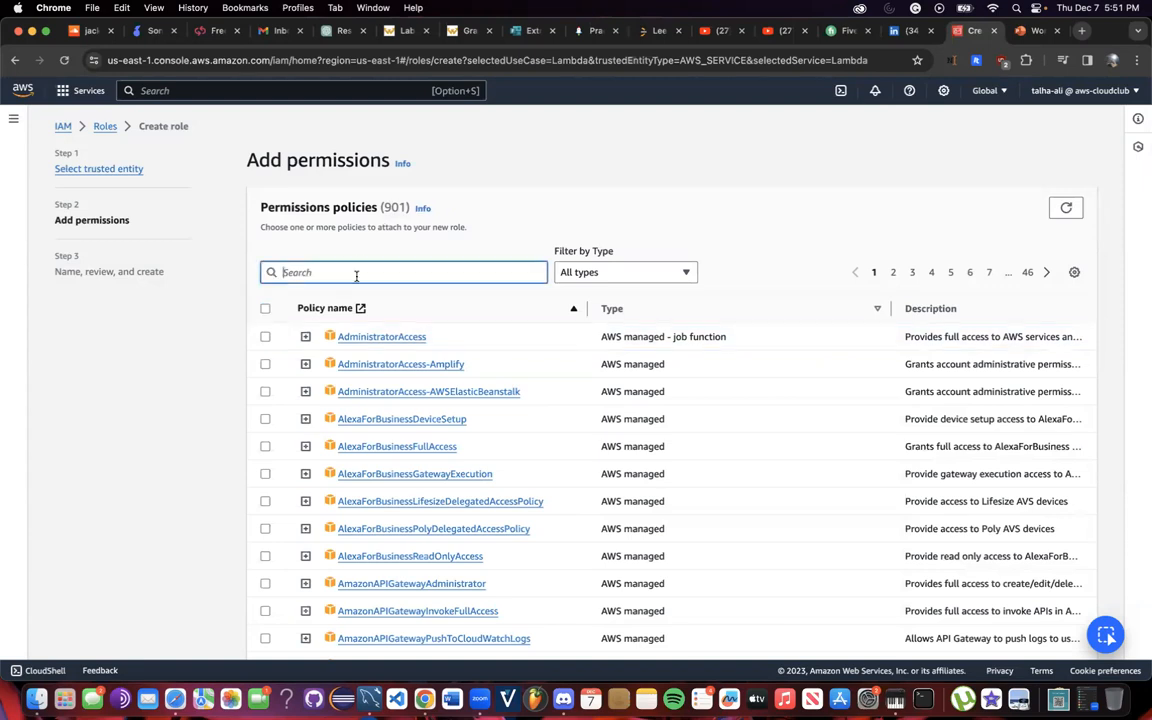
click(265, 336)
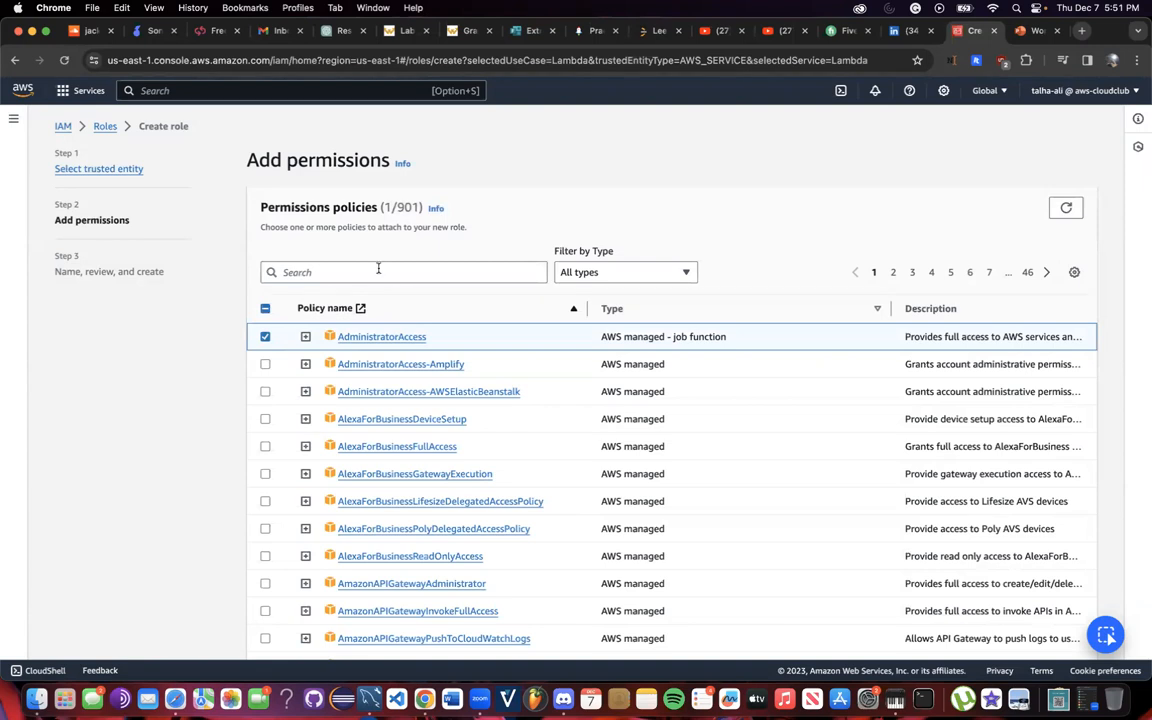
click(381, 270)
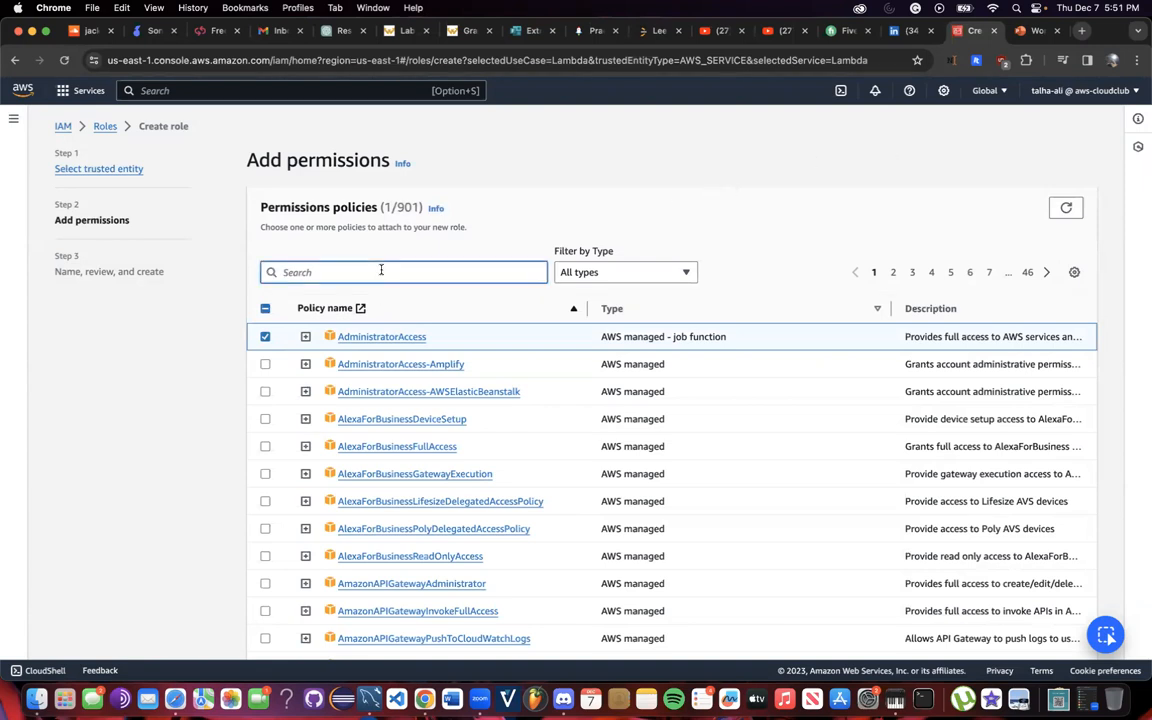
click(265, 336)
click(338, 268)
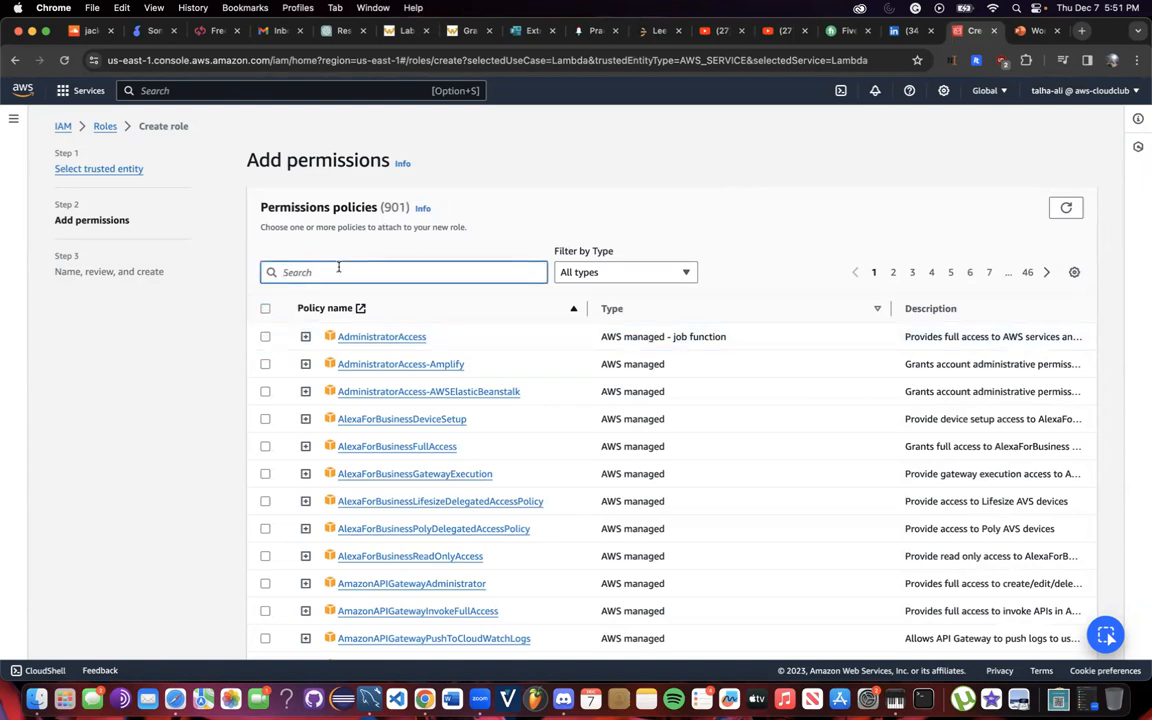
text(s3)
click(265, 364)
Search SNS and check AmazonSNSFullAccess.
click(315, 272)
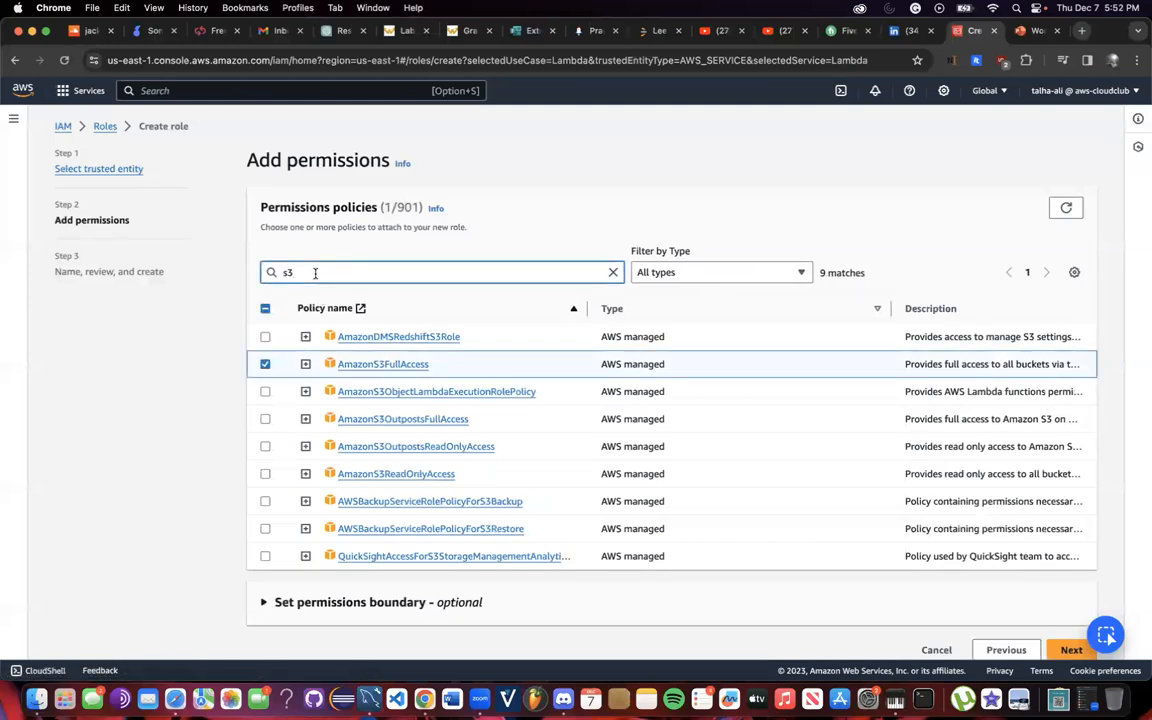
scroll(933, 540, down, 1)
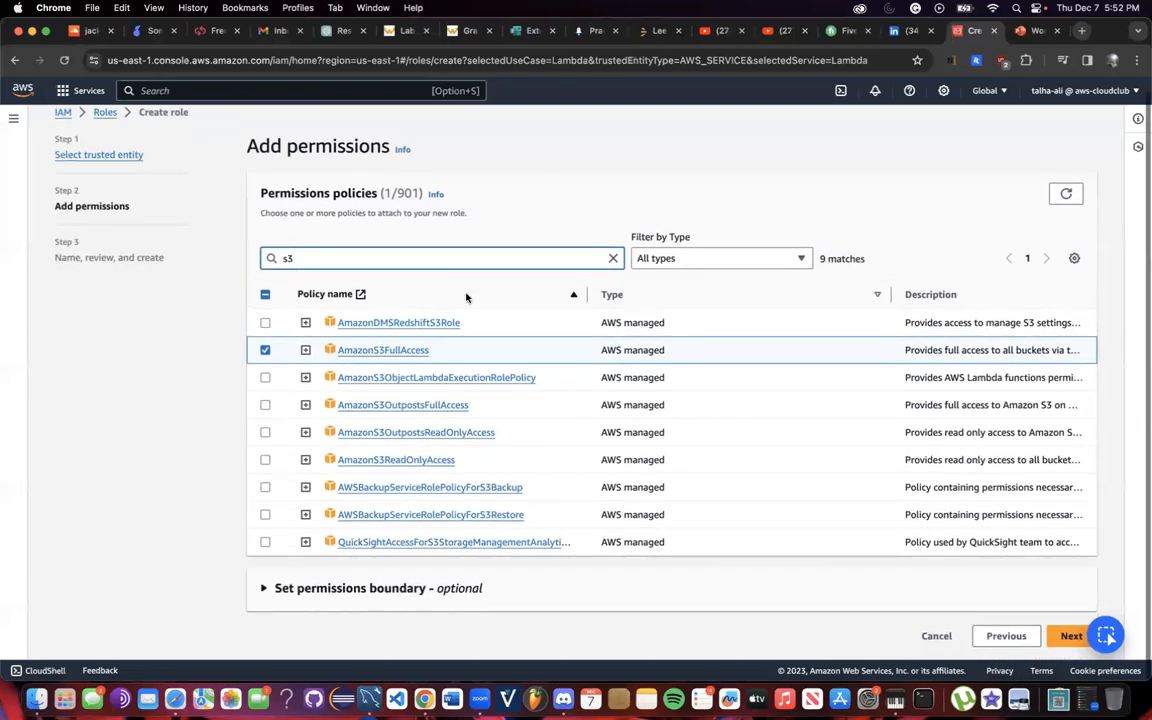
click(613, 258)
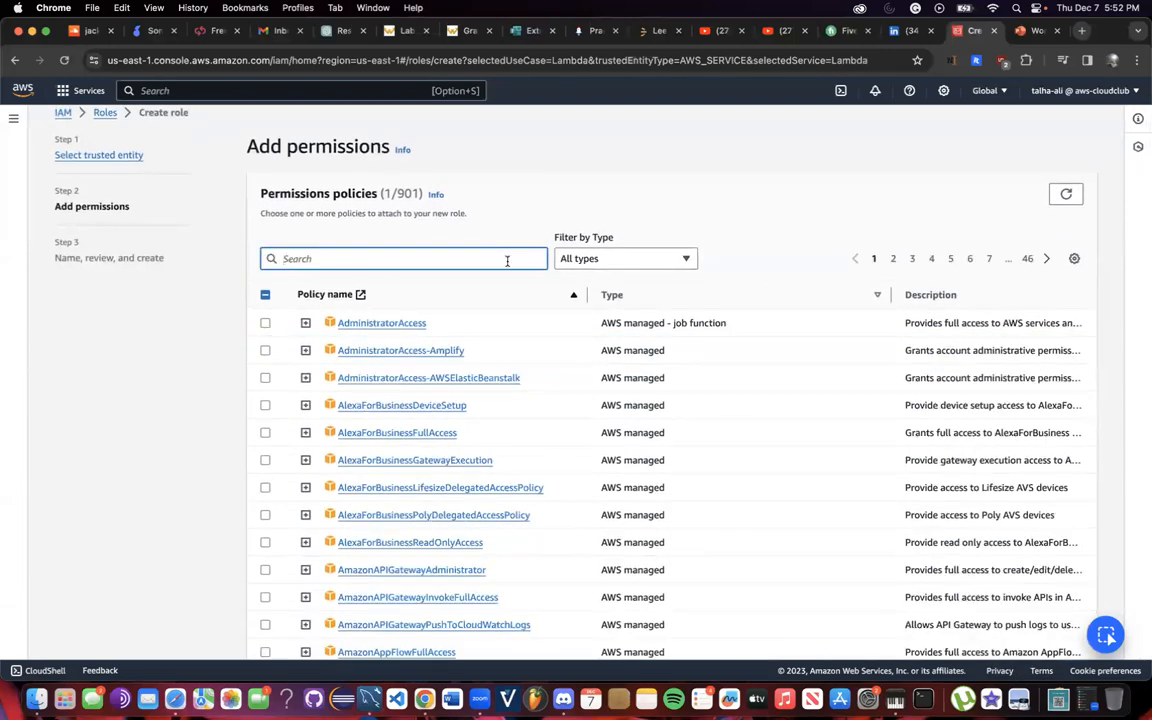
scroll(507, 261, down, 5)
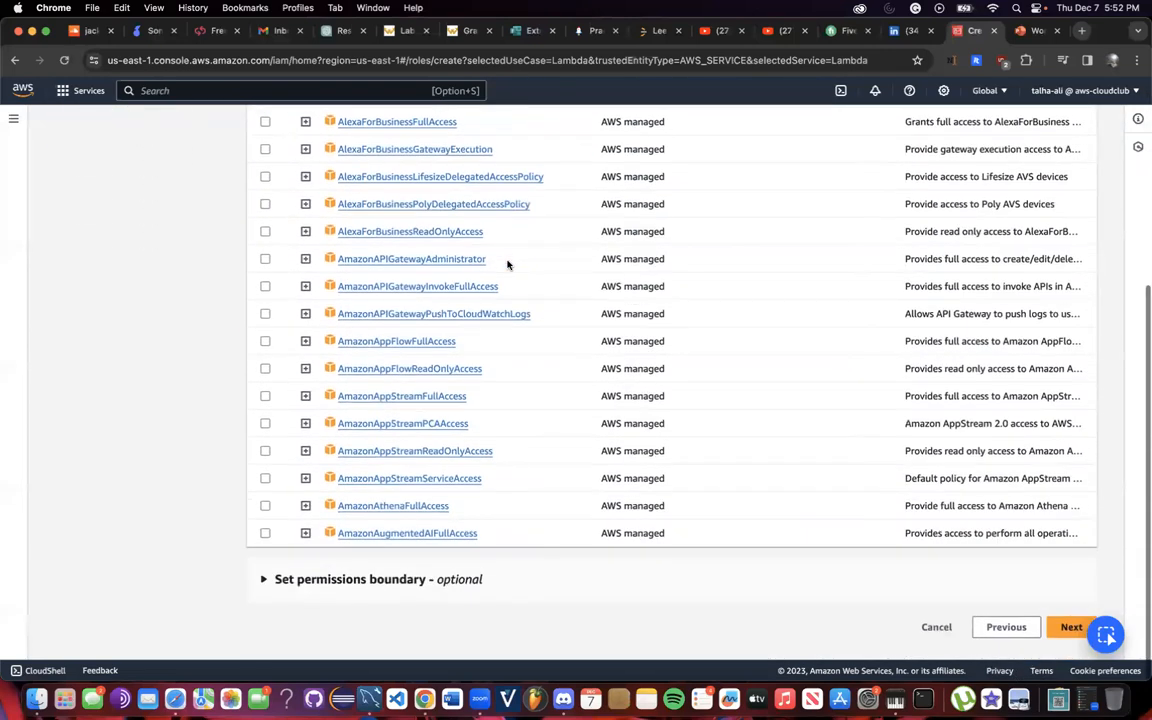
scroll(507, 262, up, 5)
scroll(447, 277, down, 1)
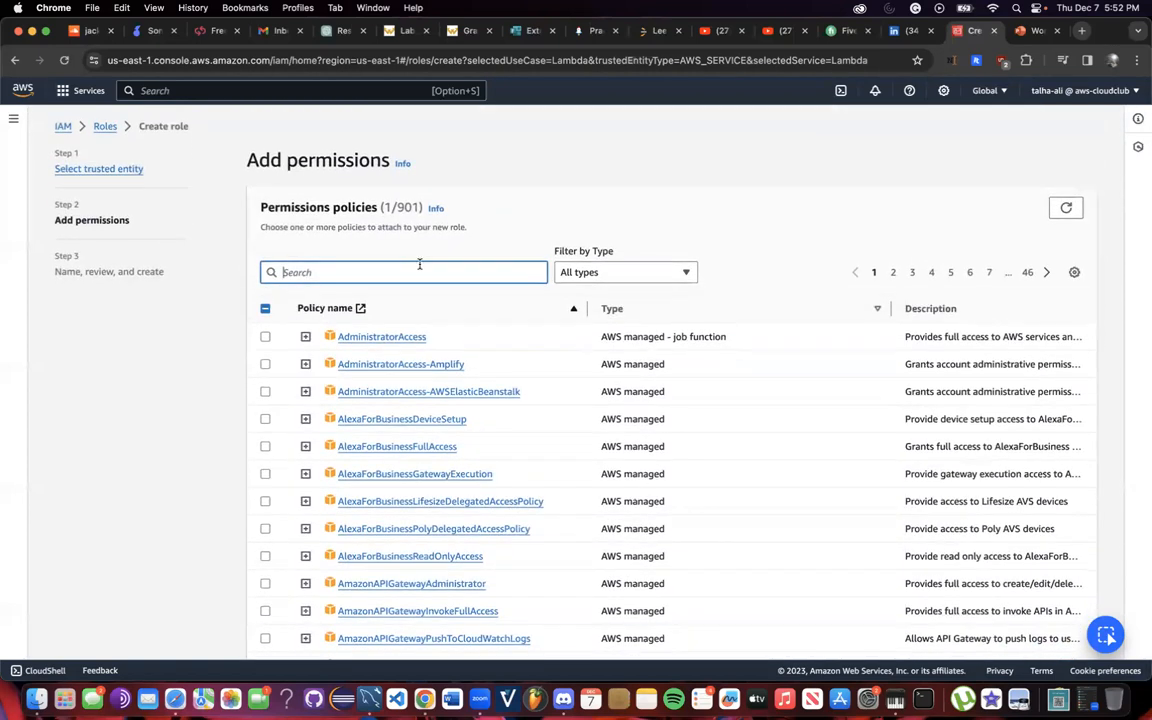
text(SNS)
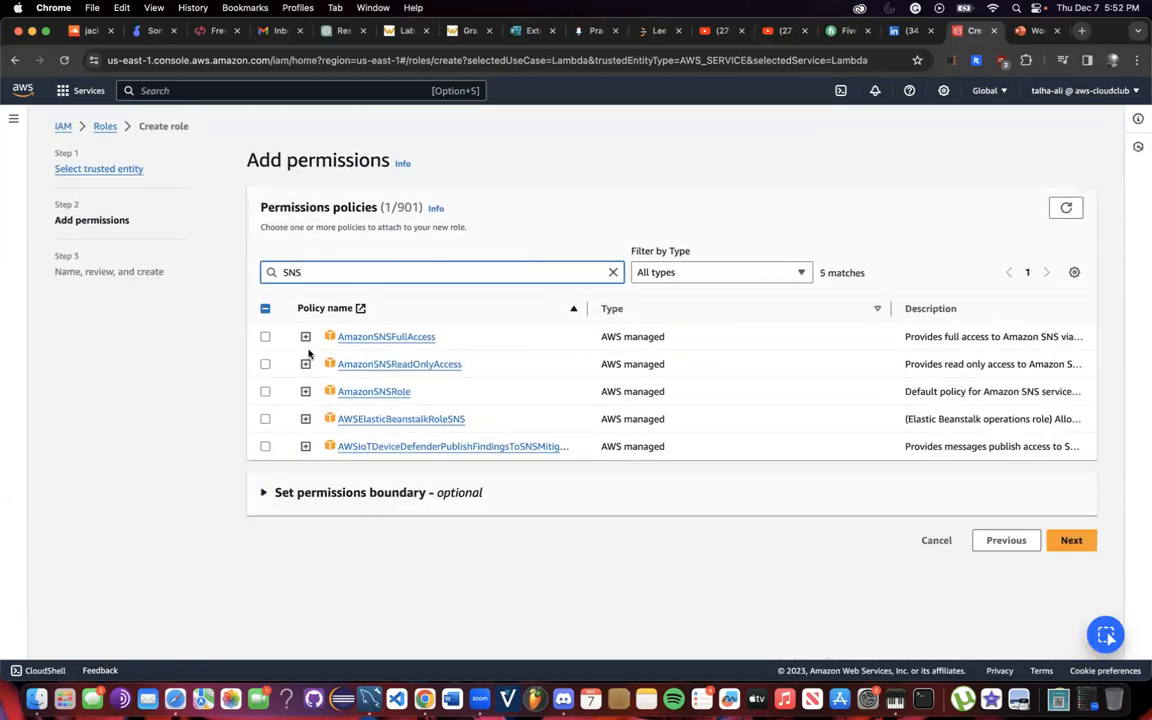
click(265, 336)
Search cloudwatch and browse the results, leaving CloudWatchEventsFullAccess unchecked.
click(334, 271)
key(super+a)
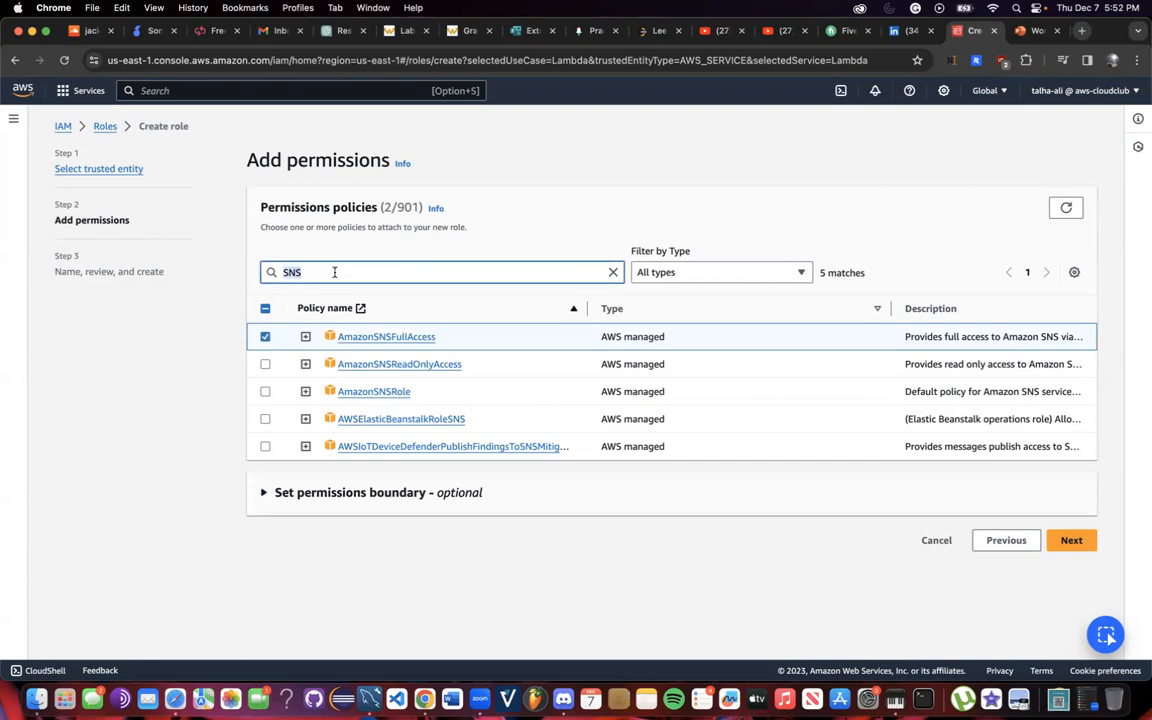
key(BackSpace)
text(cloud)
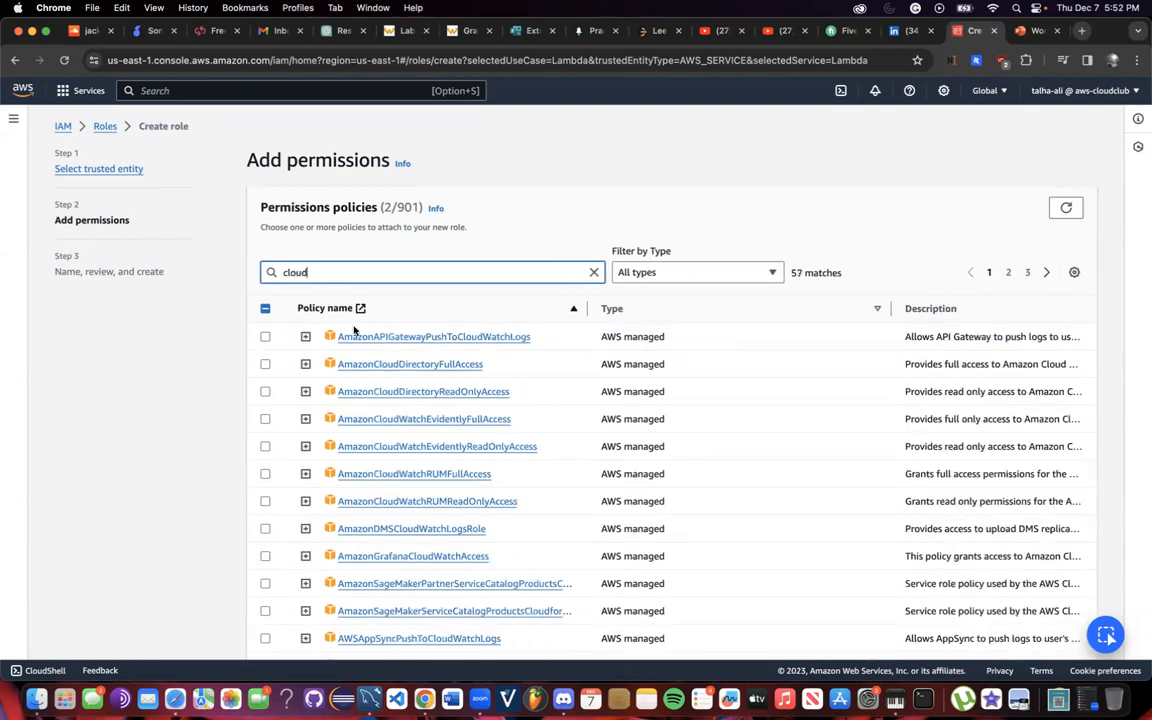
text(watch)
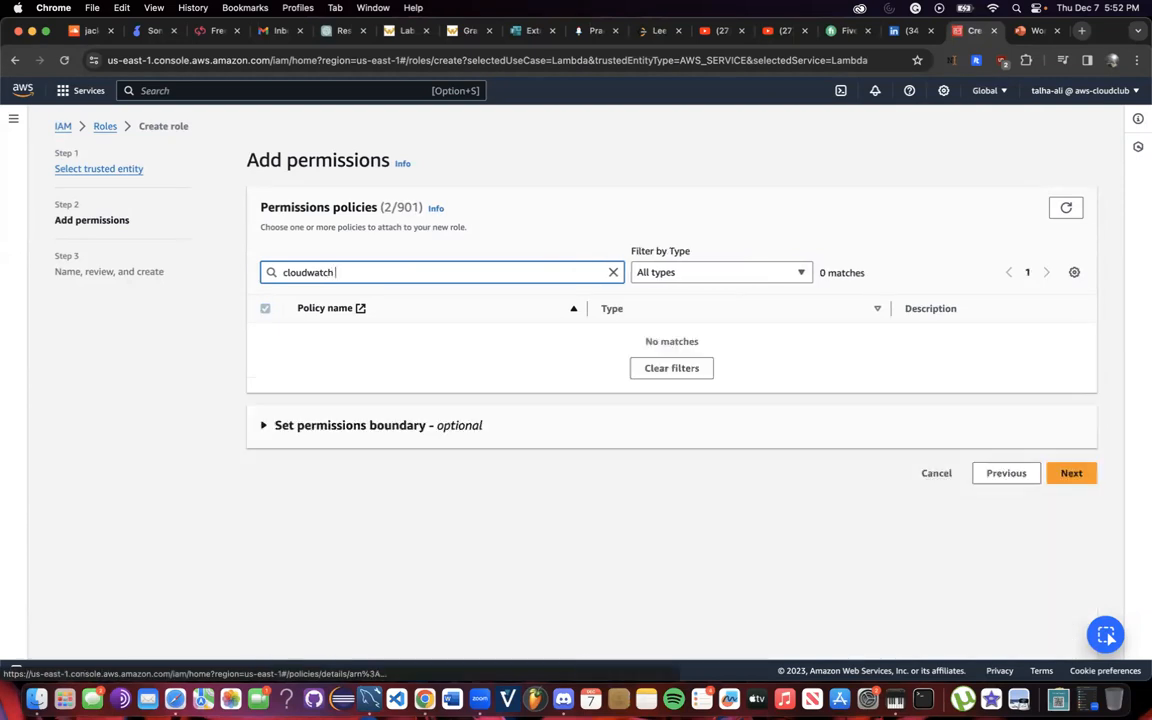
key(BackSpace)
scroll(402, 498, down, 1)
scroll(401, 497, down, 3)
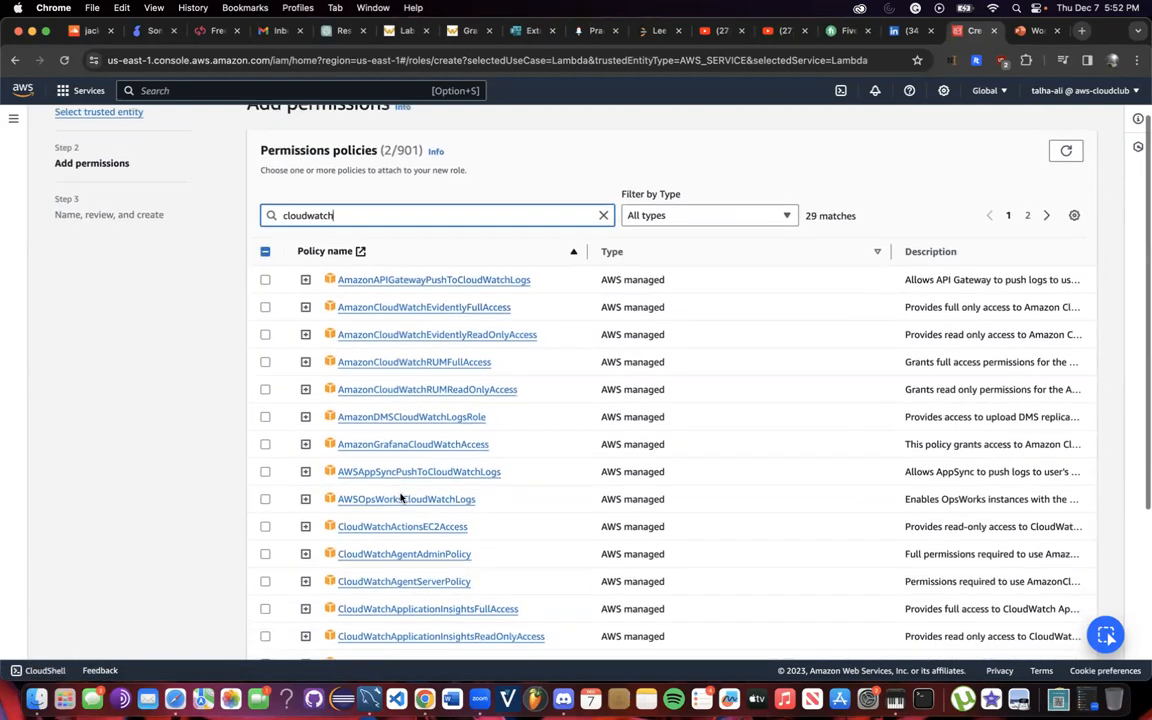
scroll(380, 368, down, 5)
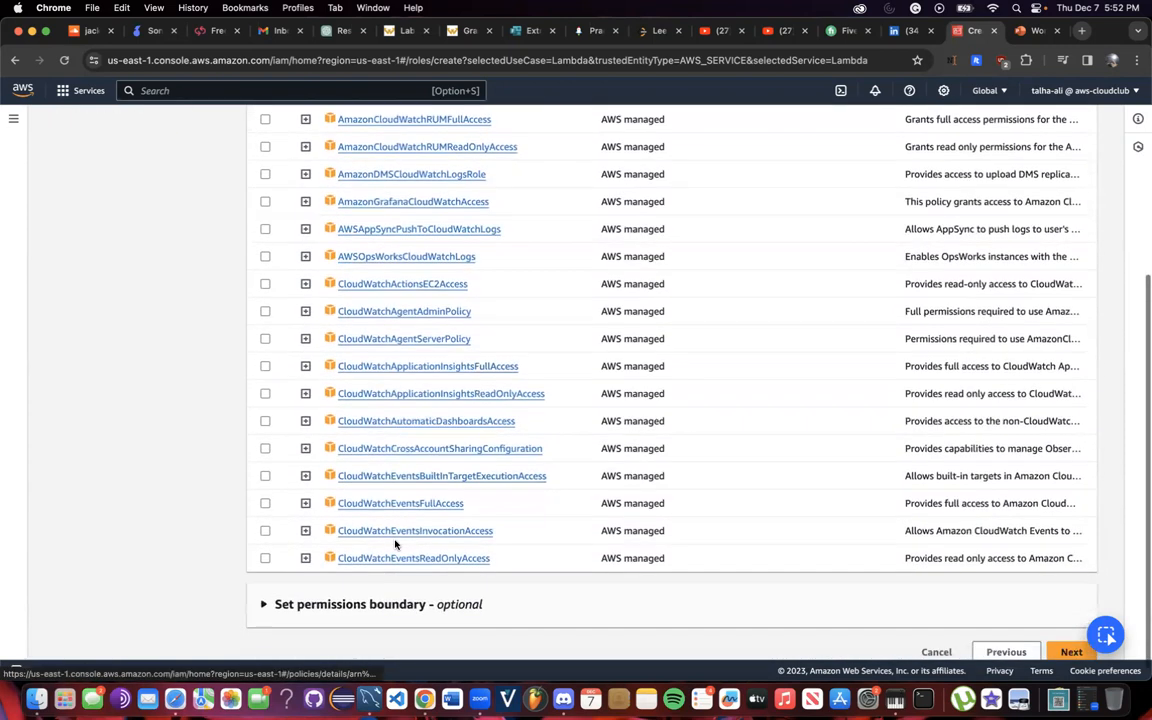
scroll(330, 520, down, 1)
click(265, 490)
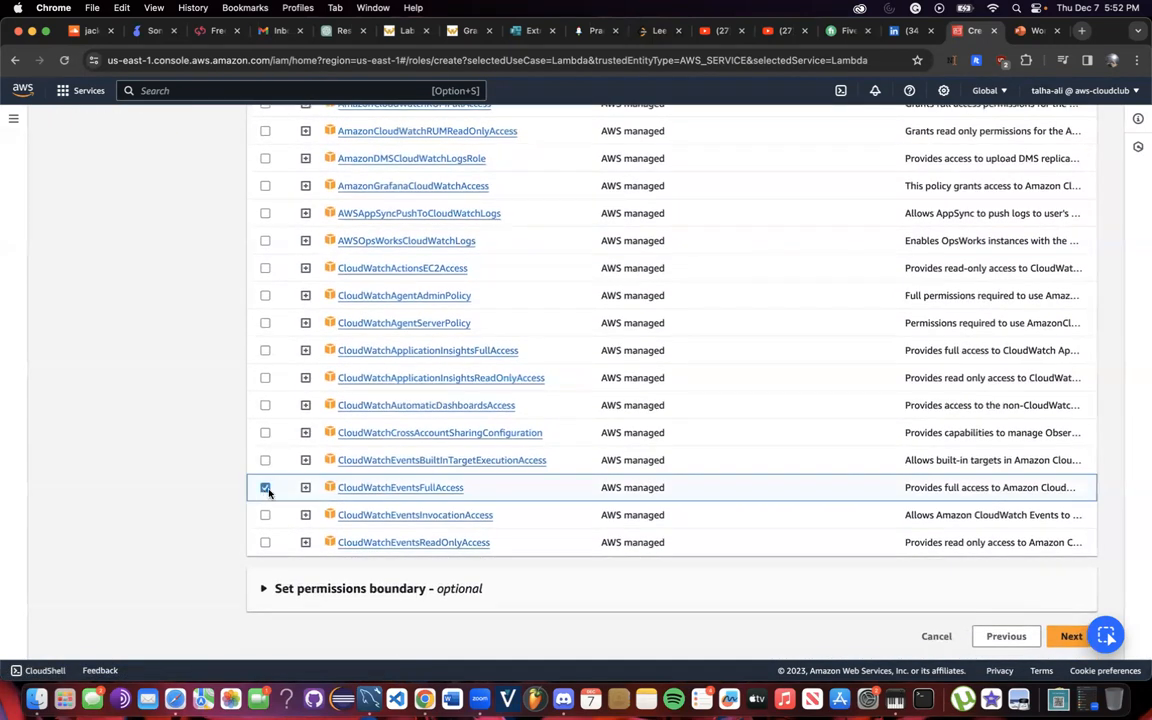
click(266, 487)
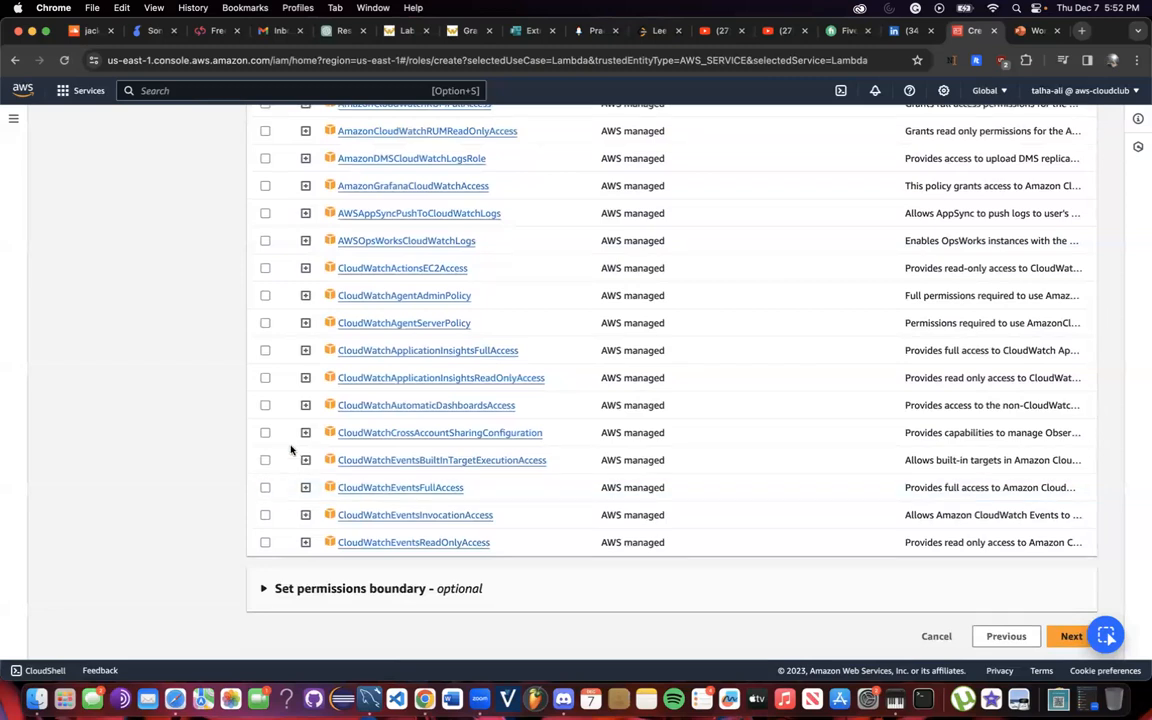
scroll(300, 420, up, 2)
scroll(360, 360, up, 3)
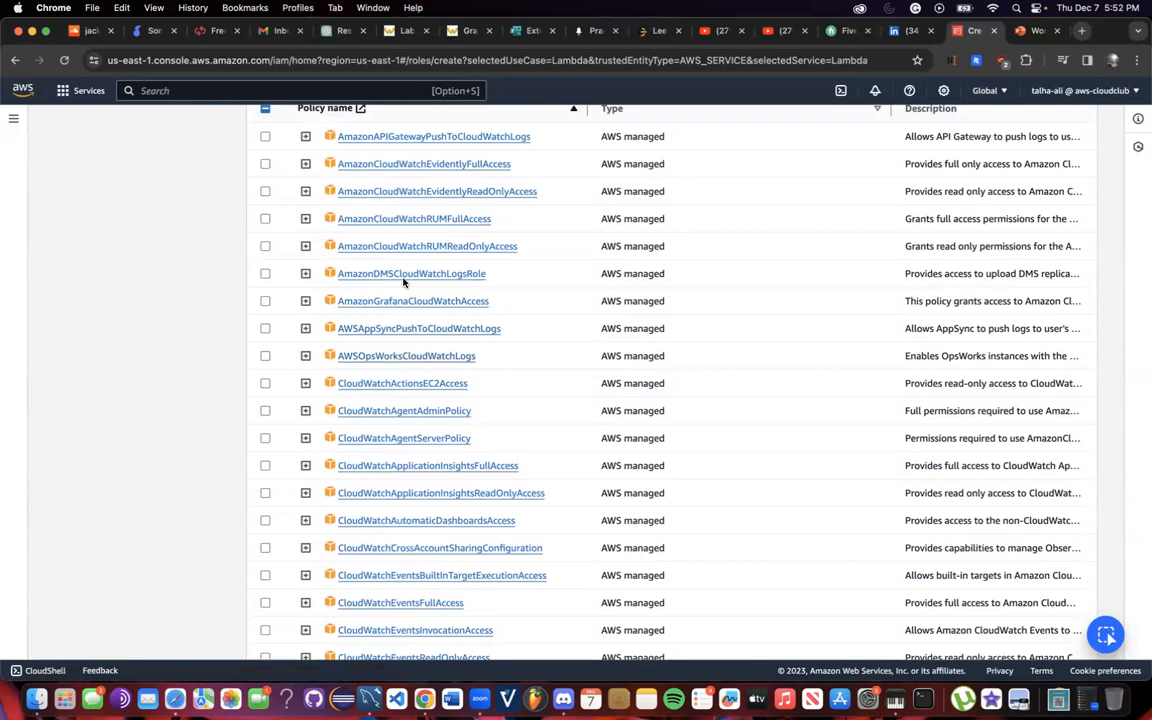
scroll(410, 280, up, 2)
scroll(425, 198, up, 1)
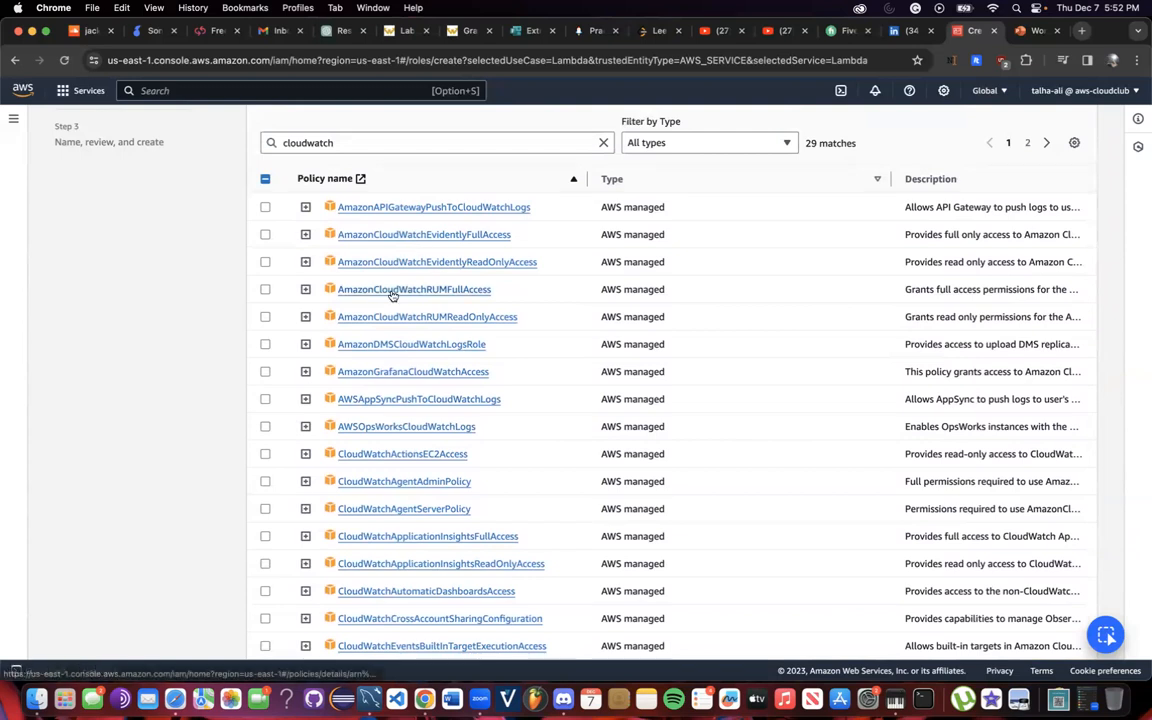
scroll(294, 340, up, 1)
scroll(294, 380, down, 2)
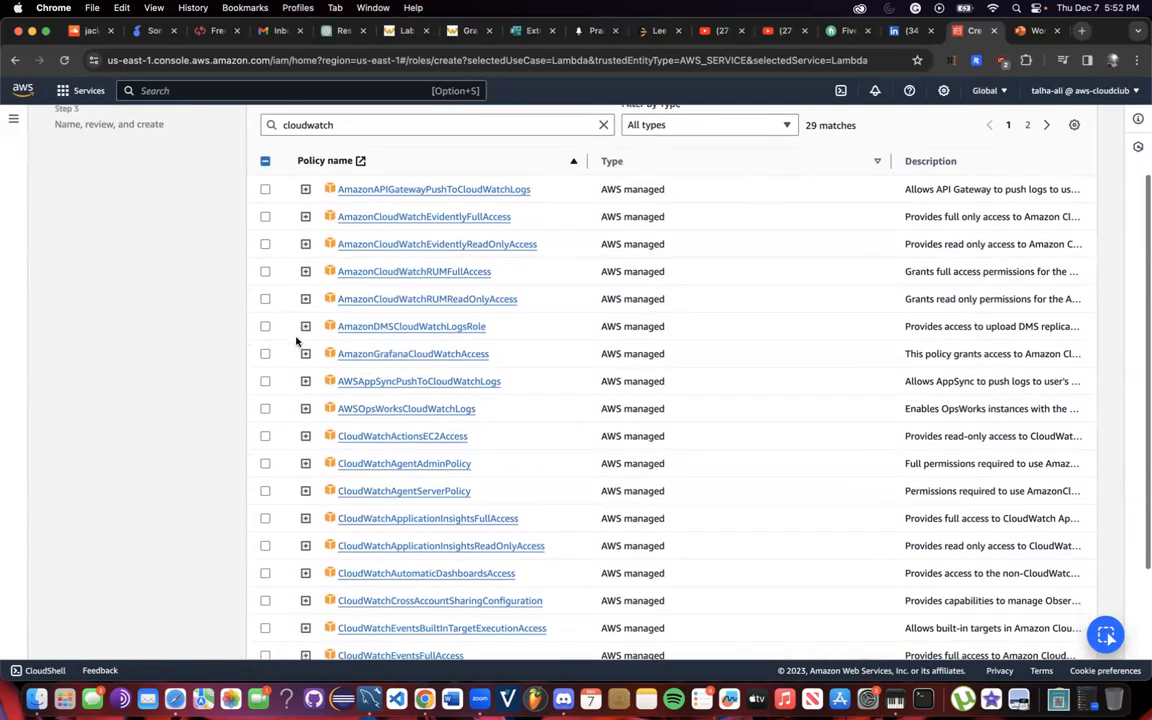
scroll(294, 415, down, 3)
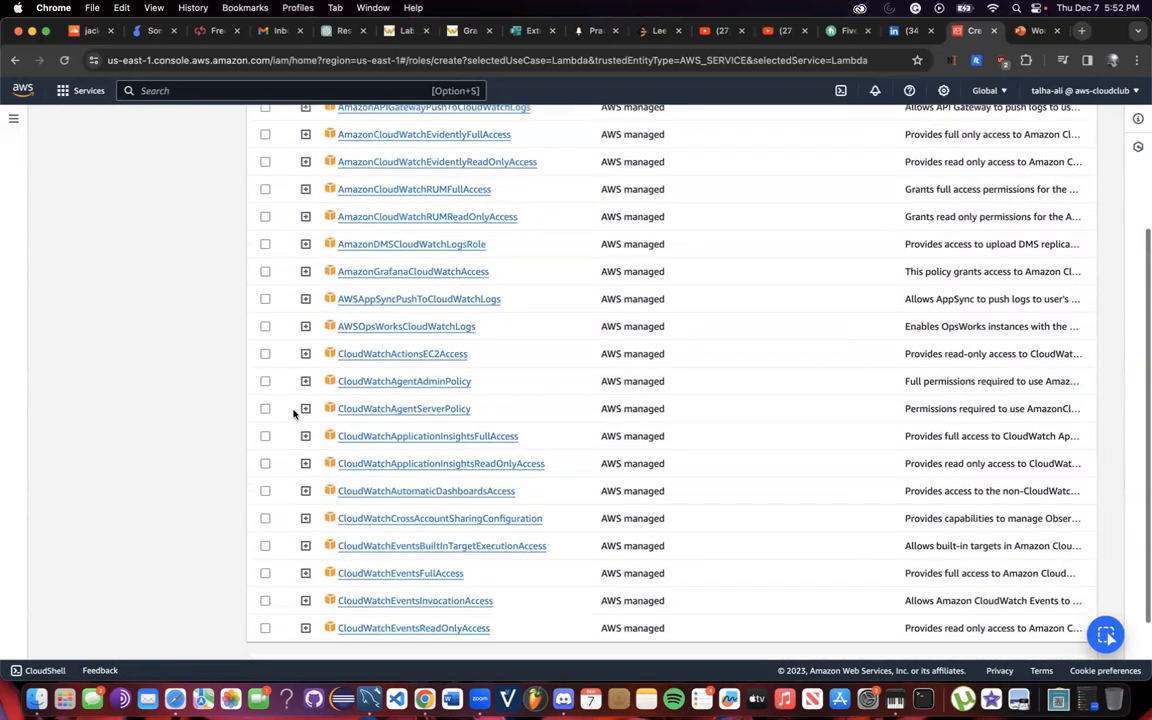
scroll(294, 413, up, 6)
Search logs, check CloudWatchLogsFullAccess and proceed to the review step.
double_click(363, 276)
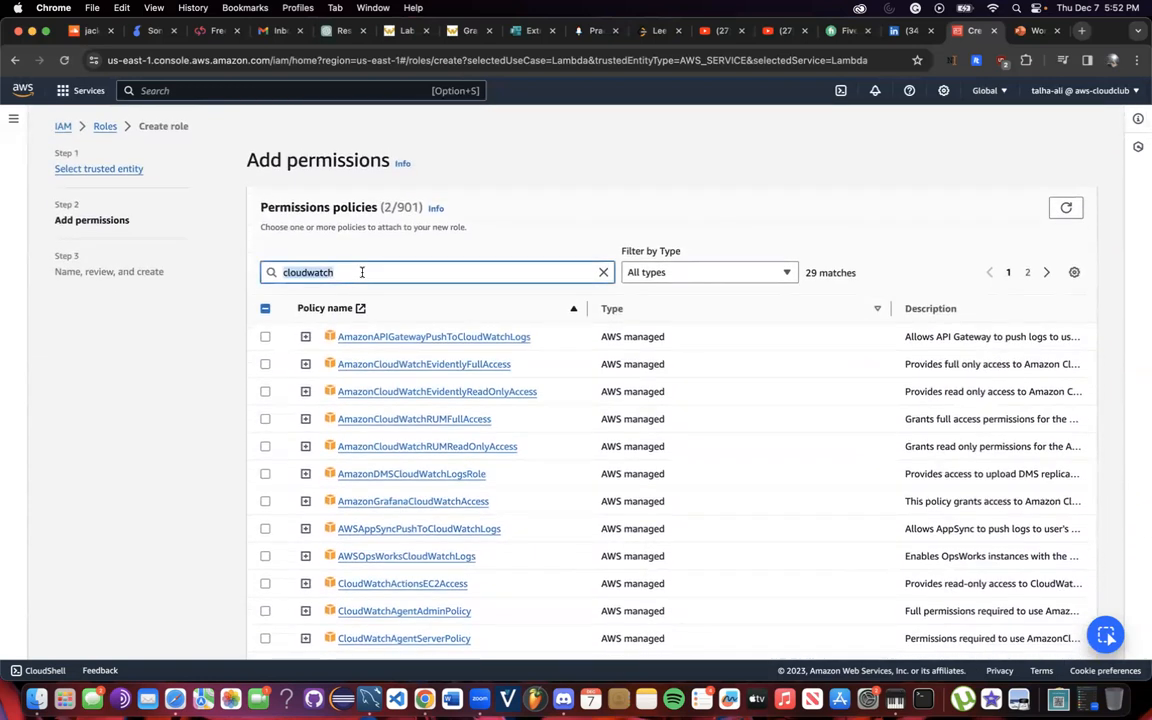
text(logs)
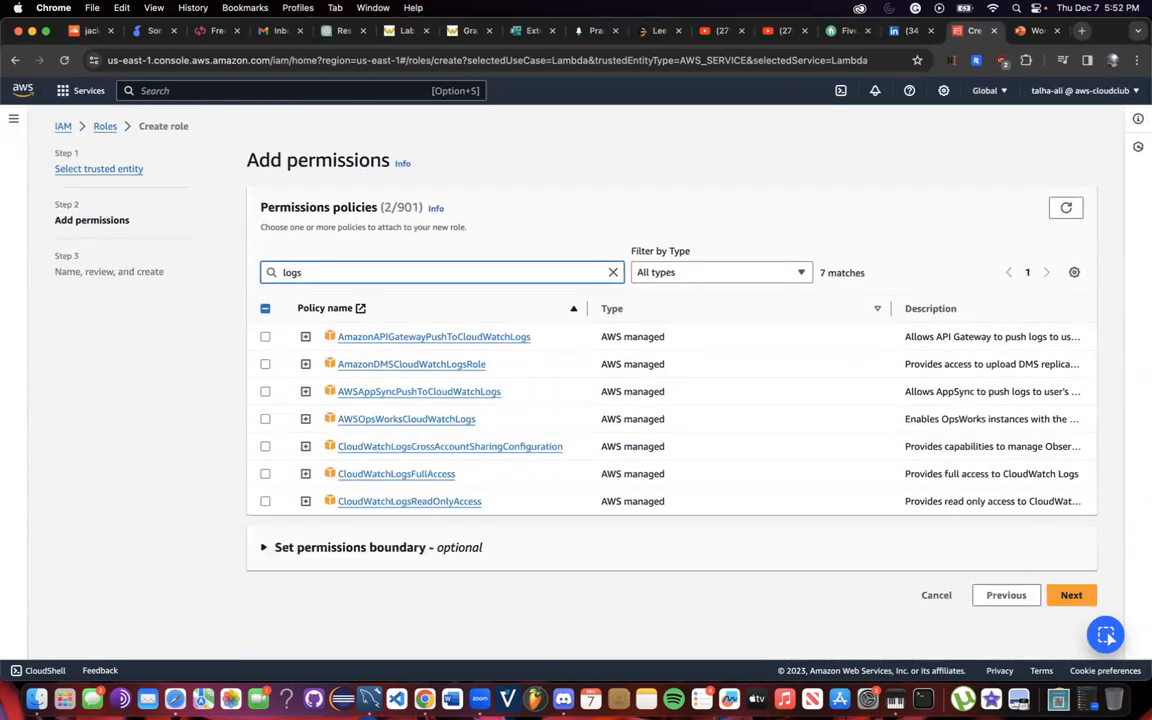
click(265, 474)
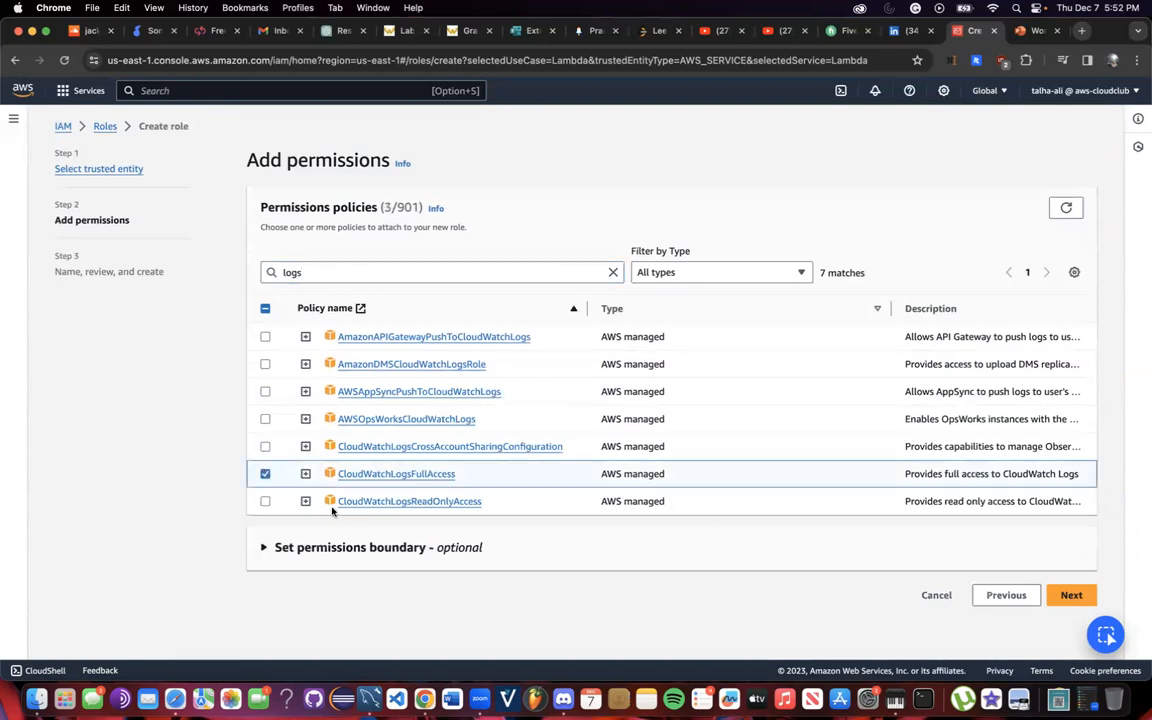
click(1058, 595)
Name the role Workshop2LambdaRole.
scroll(510, 405, down, 5)
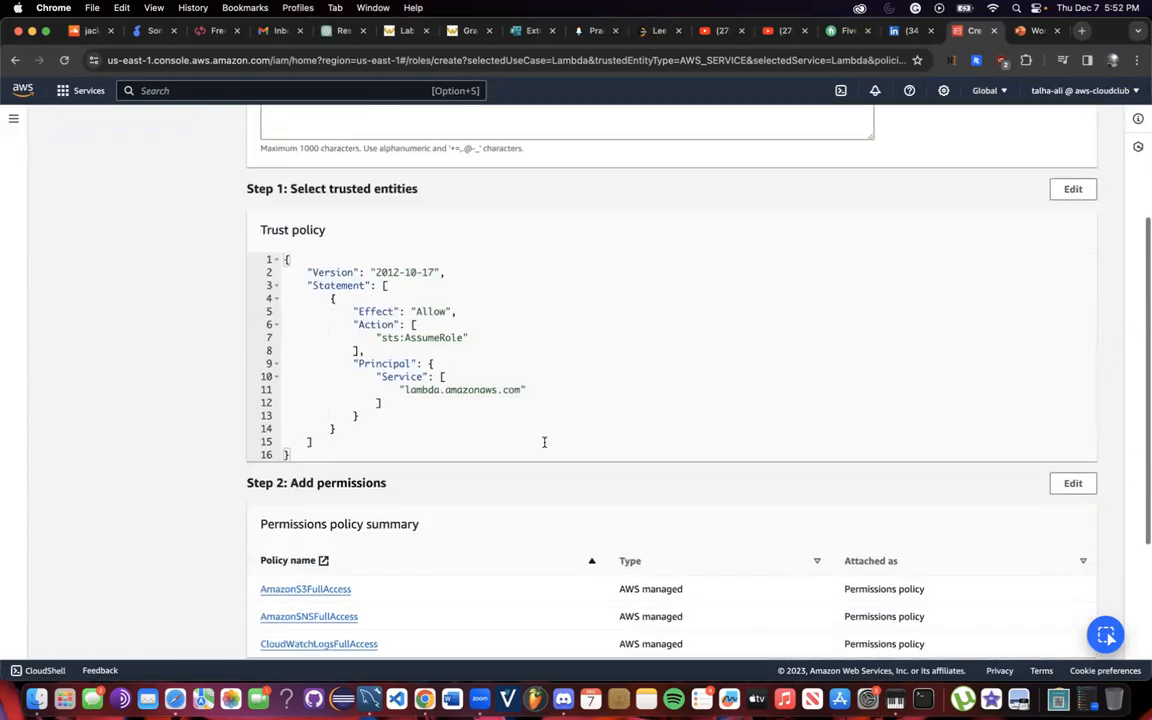
scroll(517, 404, down, 3)
scroll(515, 395, up, 8)
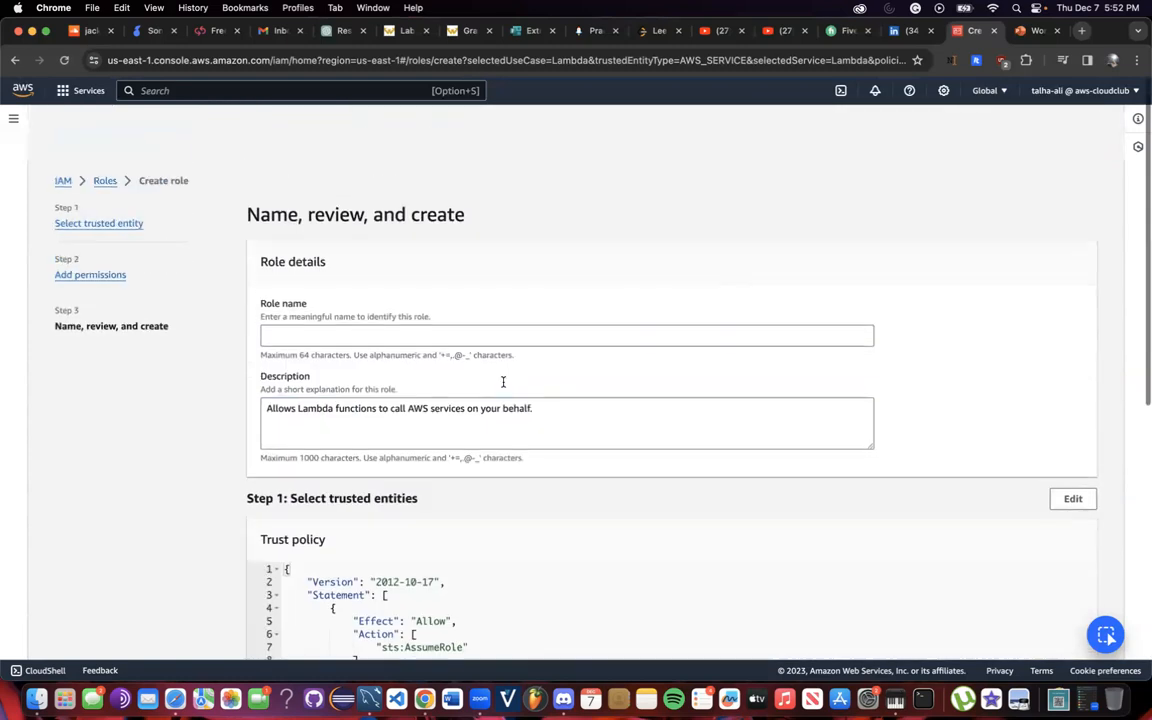
scroll(460, 340, down, 1)
click(330, 282)
text(Wroks)
key(BackSpace)
key(BackSpace)
key(BackSpace)
key(BackSpace)
text(orkshop)
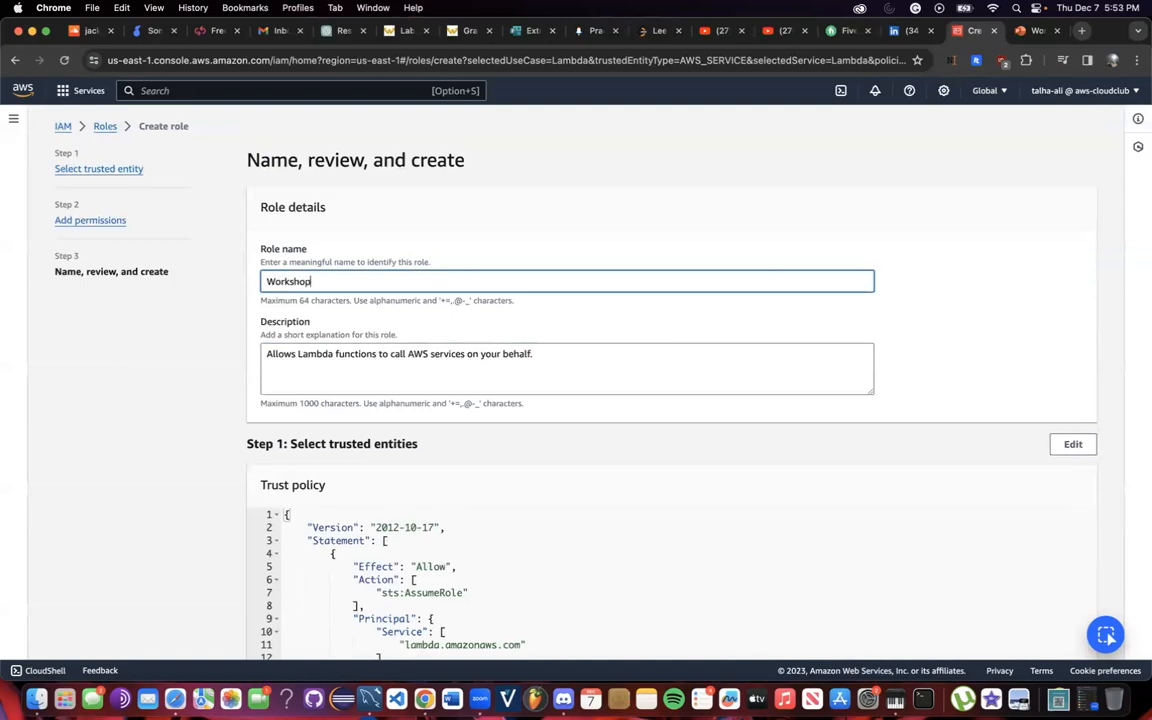
text(2LambdaRole)
Review the description and three attached policies, then create the role.
scroll(550, 328, down, 3)
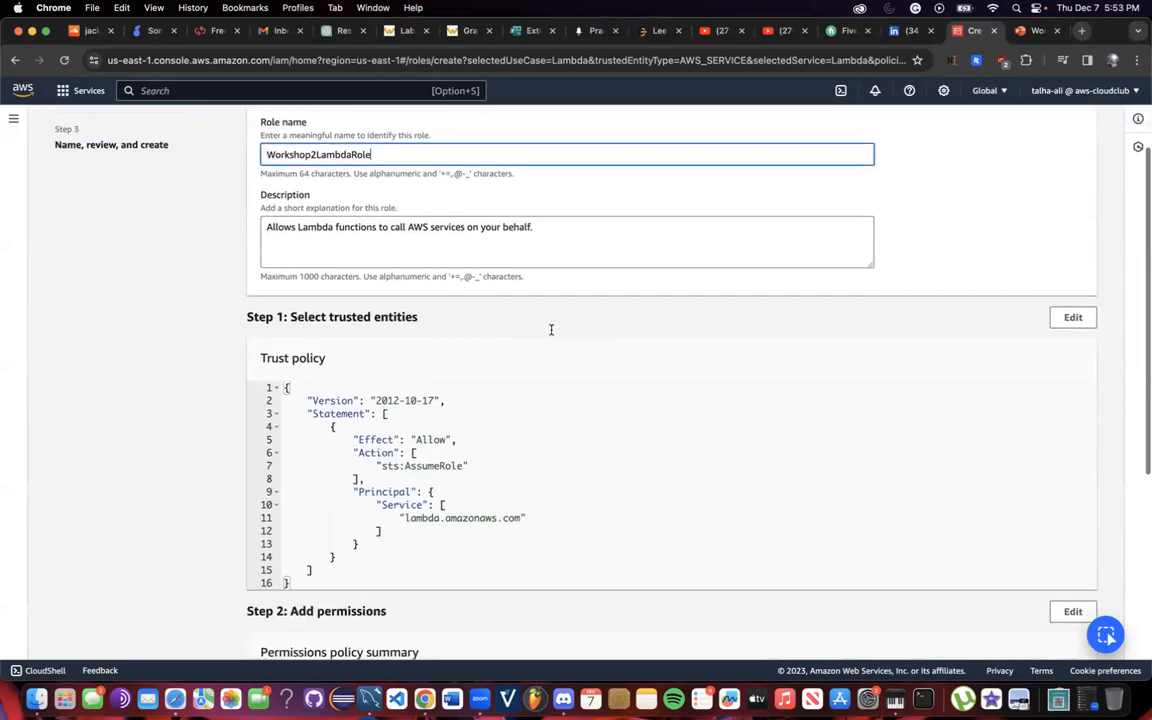
drag(268, 201, 537, 203)
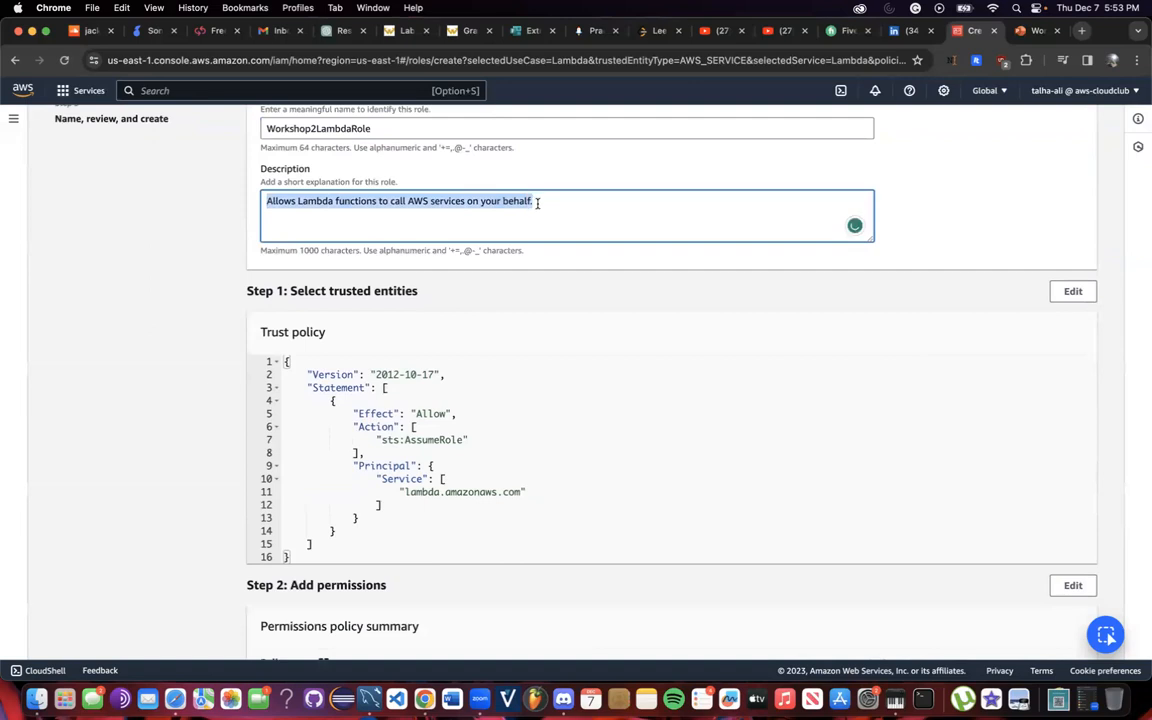
scroll(470, 292, down, 3)
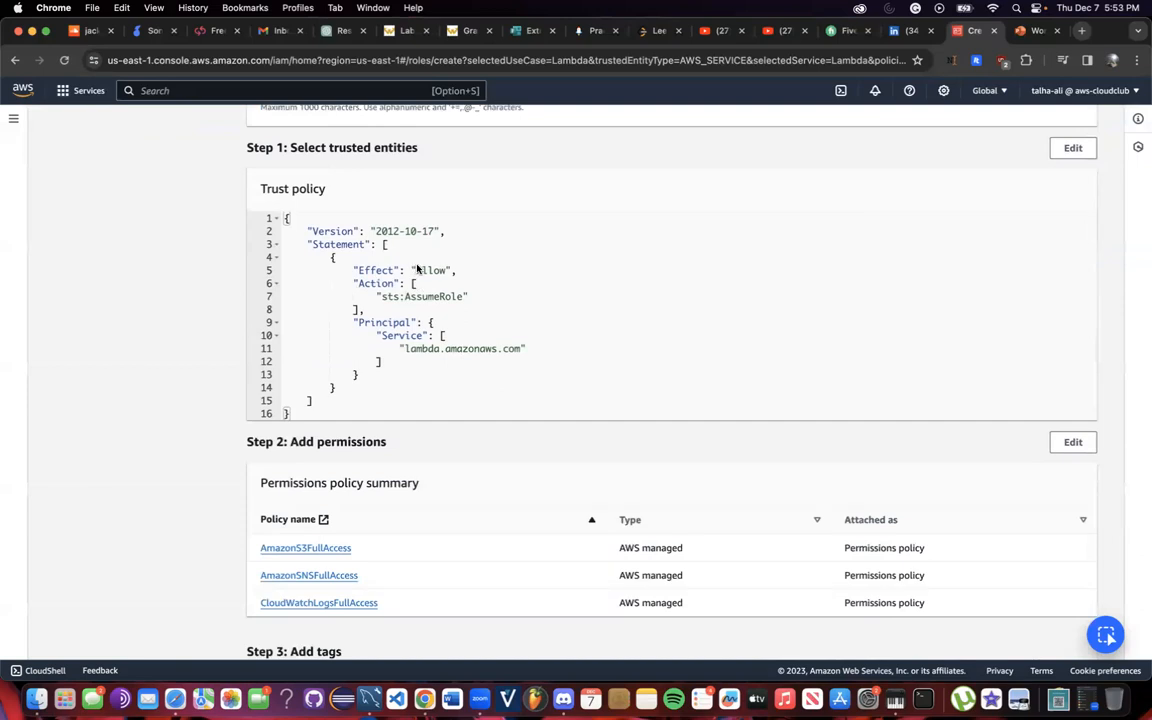
scroll(441, 354, down, 5)
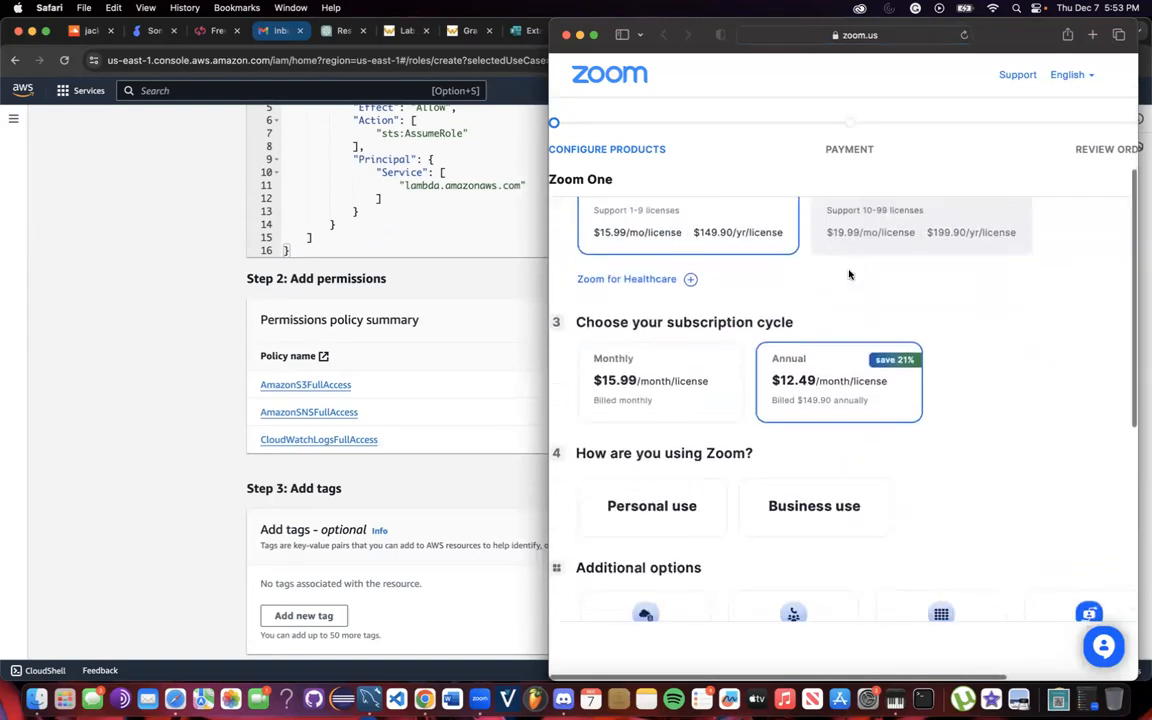
click(565, 37)
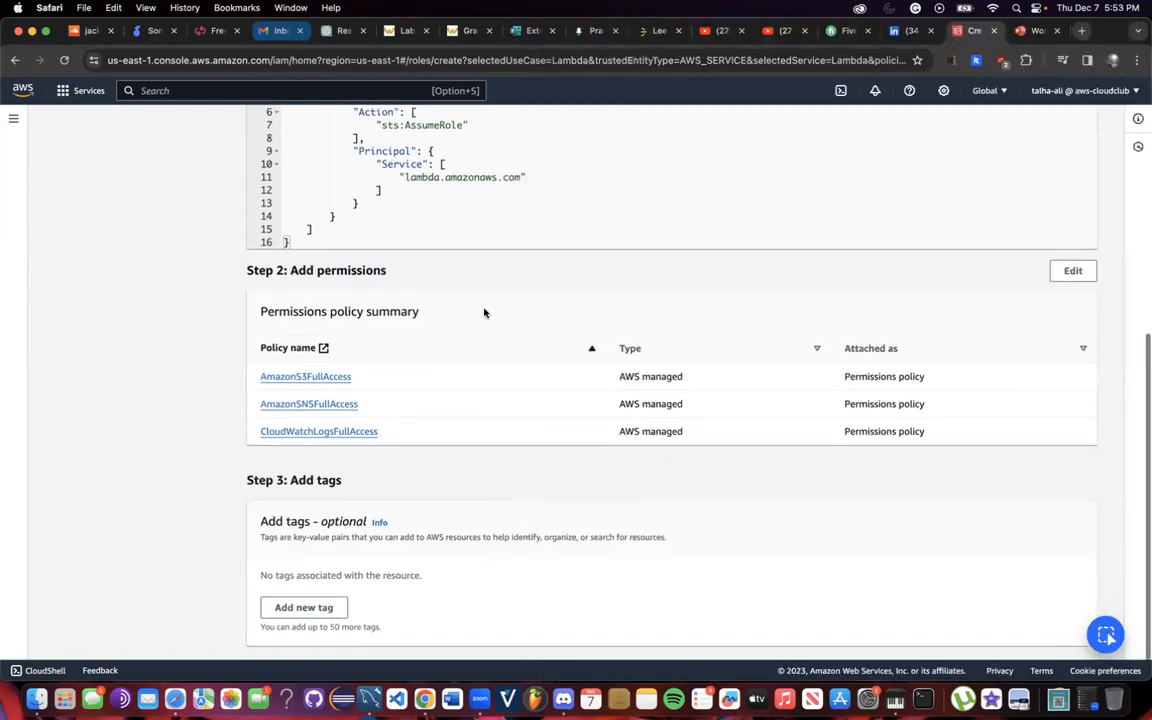
scroll(490, 350, down, 2)
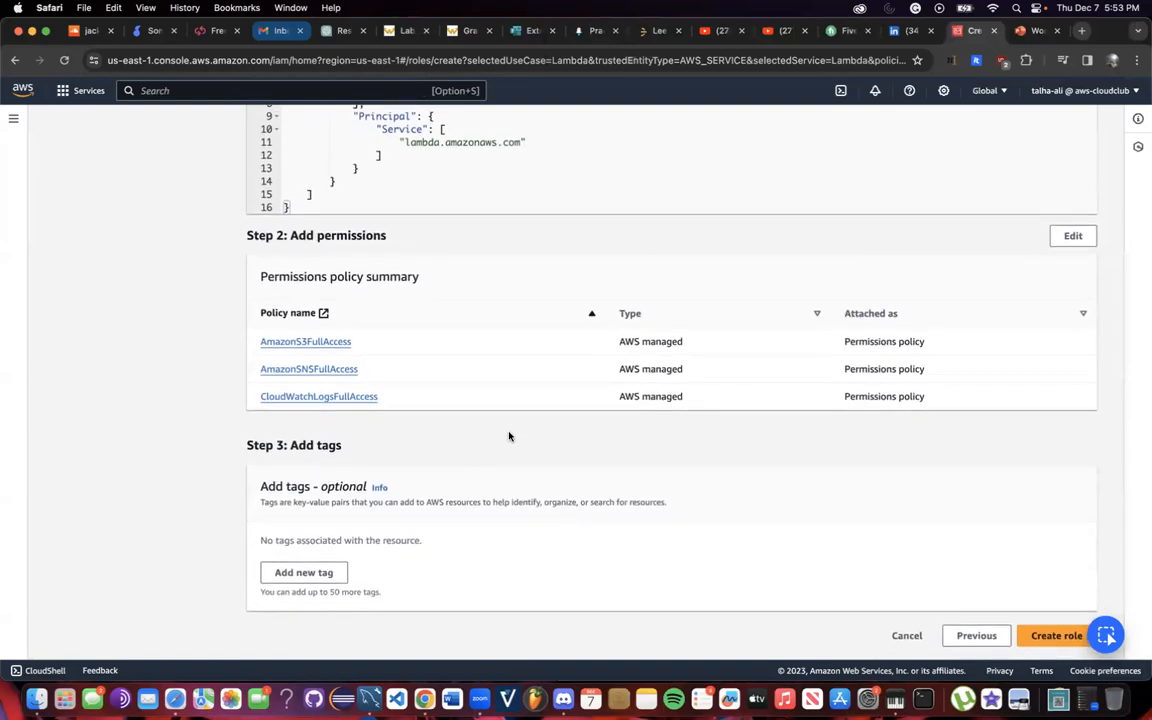
click(1035, 636)
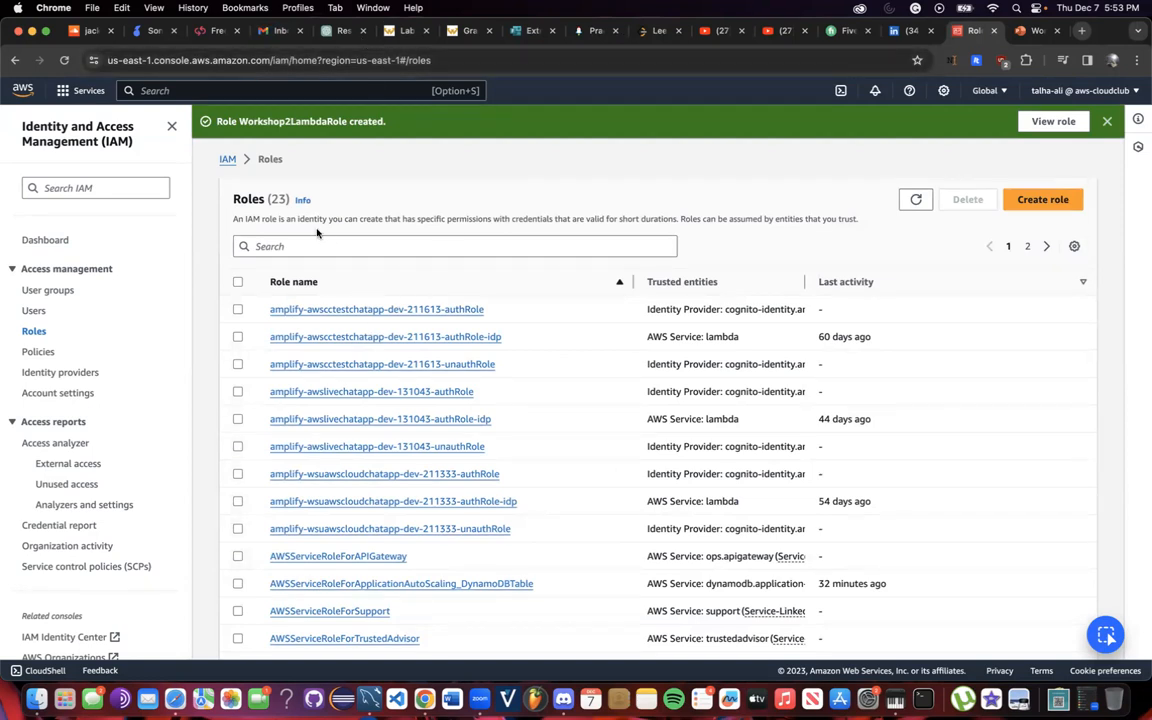
Search for S3, open the S3 console and start a new bucket in us-east-1.
click(191, 91)
text(S3)
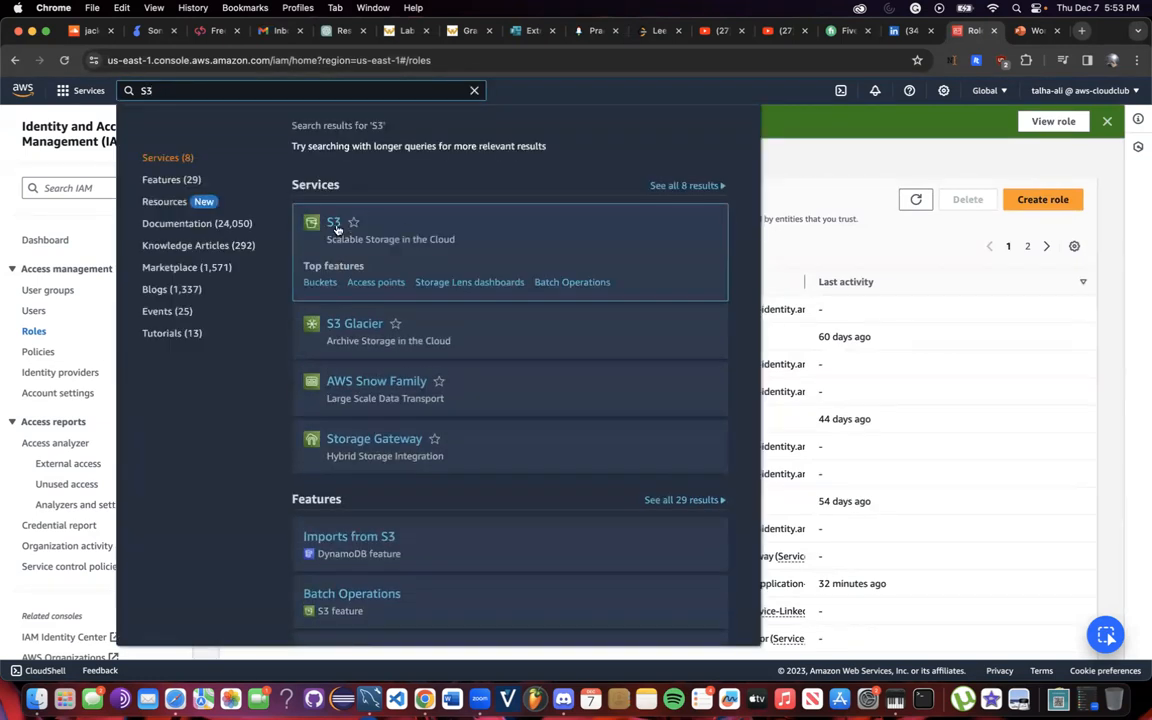
click(338, 230)
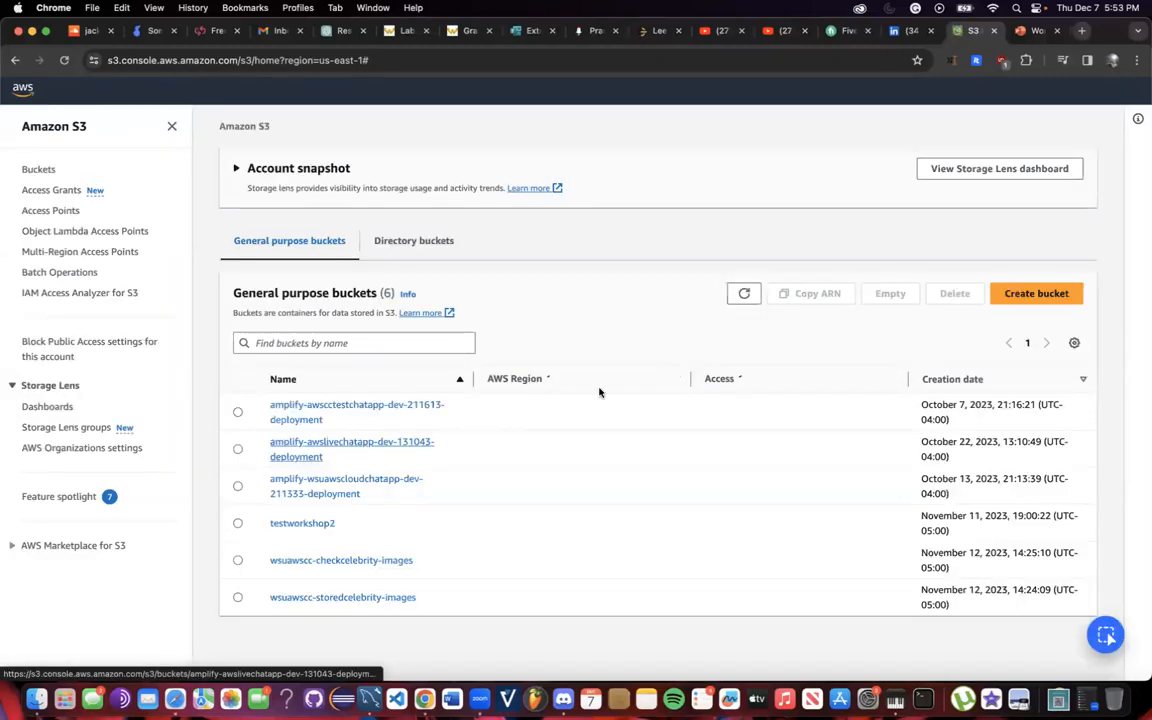
click(1020, 352)
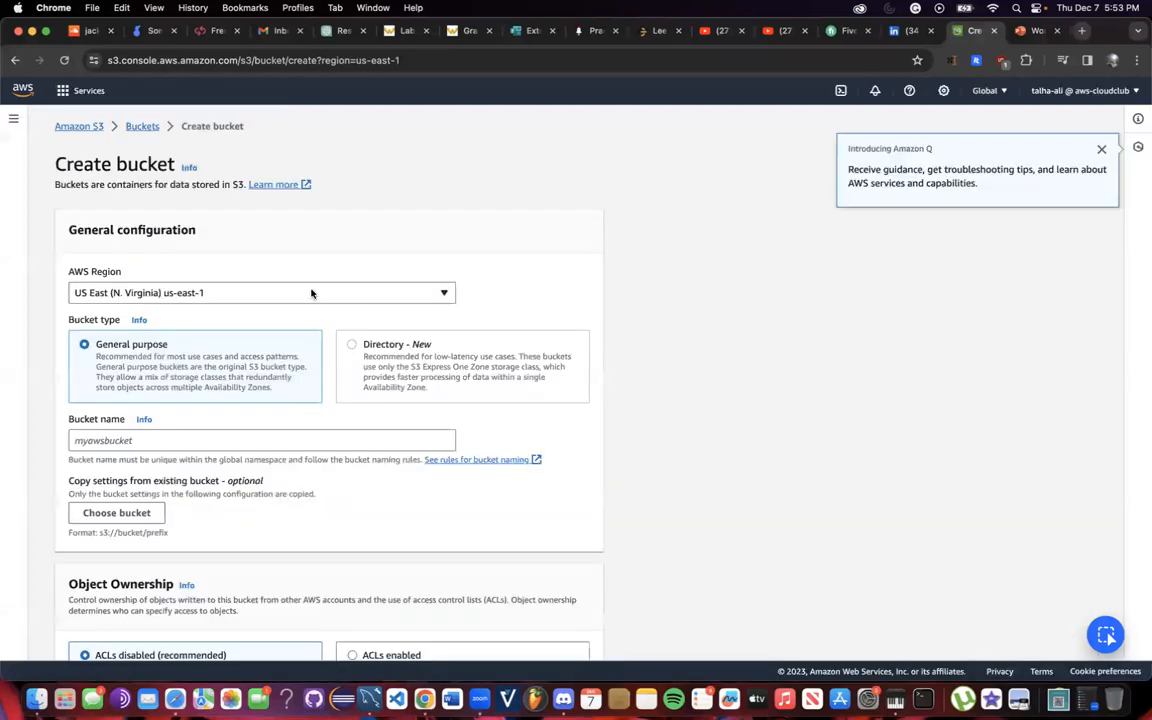
Keep the current region and enter the bucket name workshop2bucket.
scroll(311, 293, down, 2)
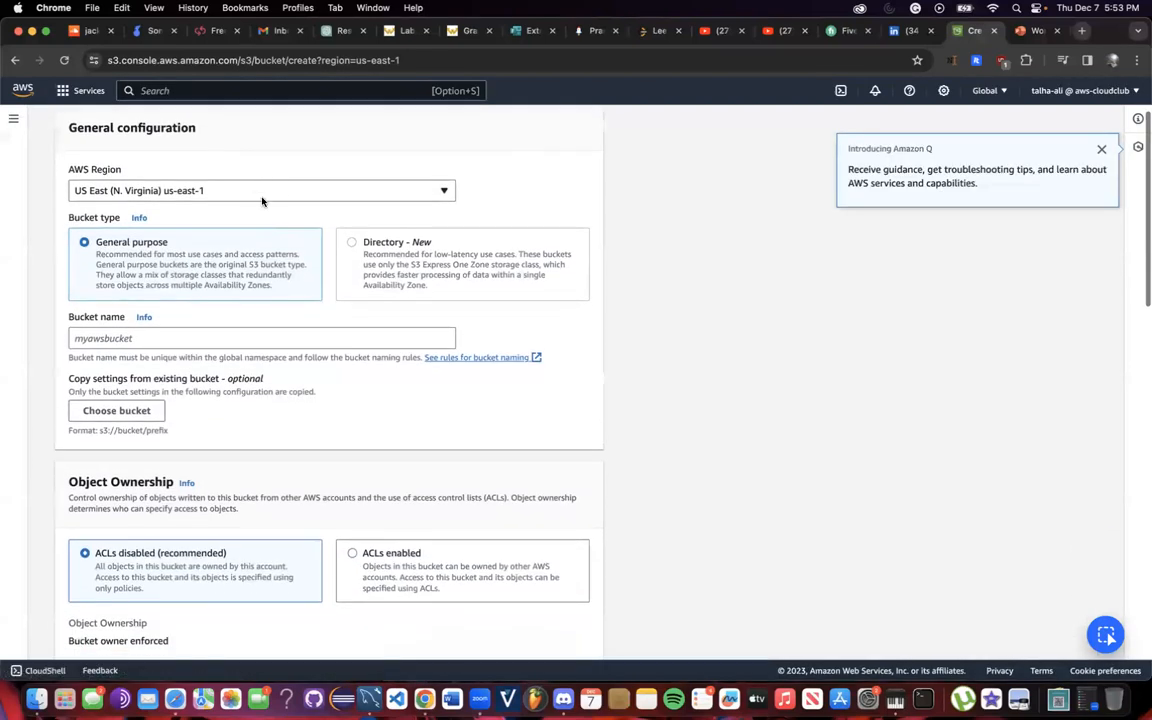
click(986, 91)
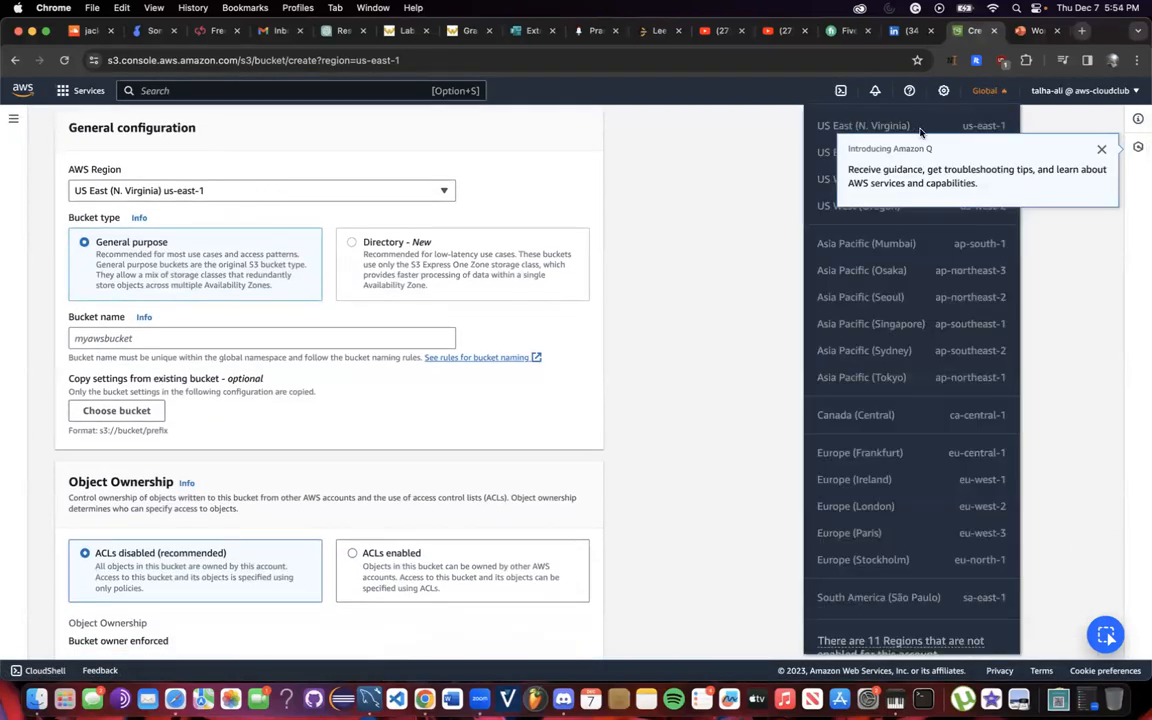
click(720, 153)
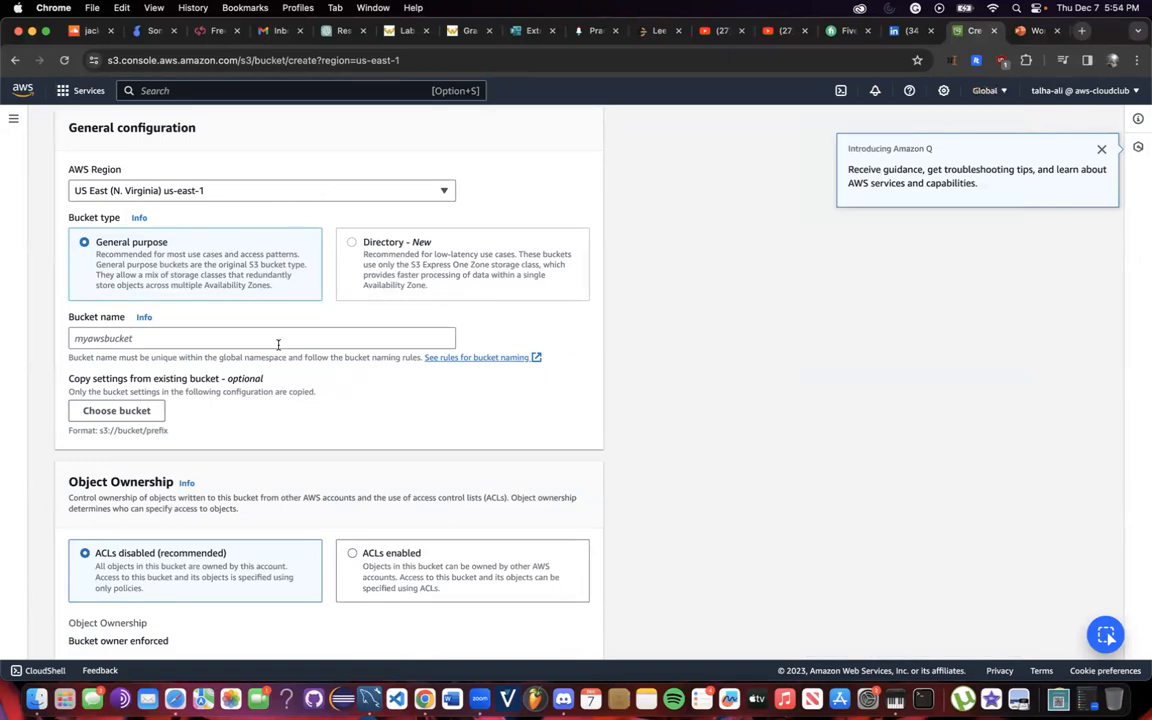
scroll(278, 344, down, 1)
click(245, 310)
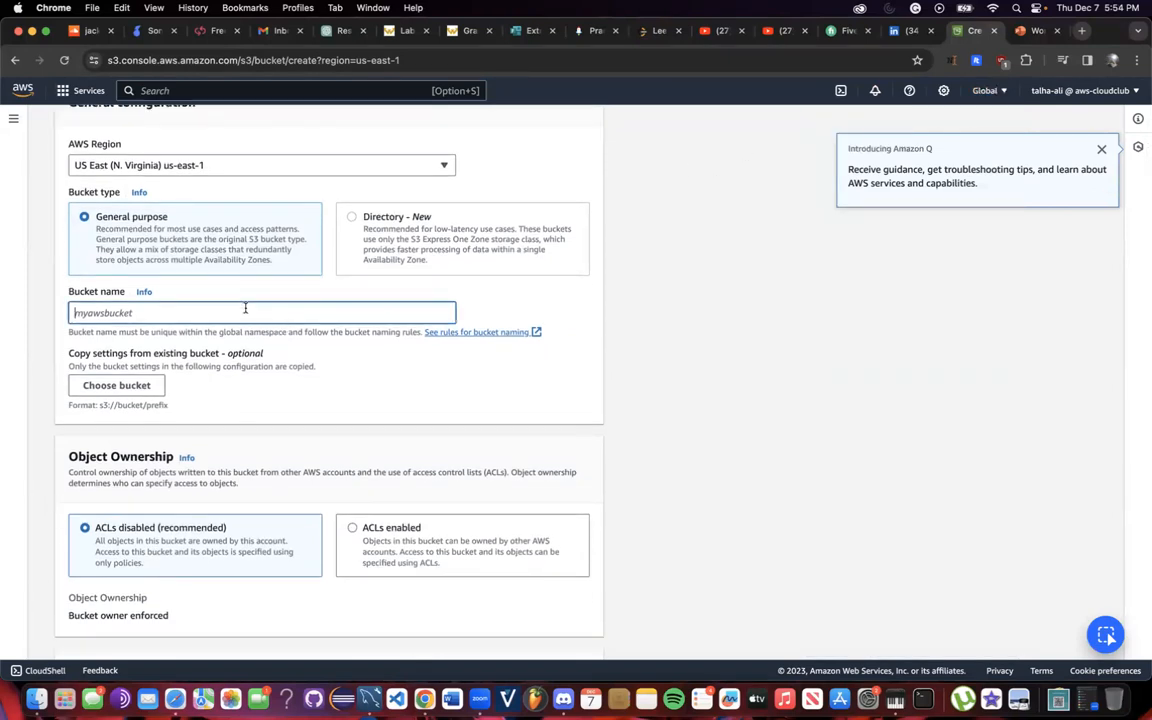
text(workshop2bucket)
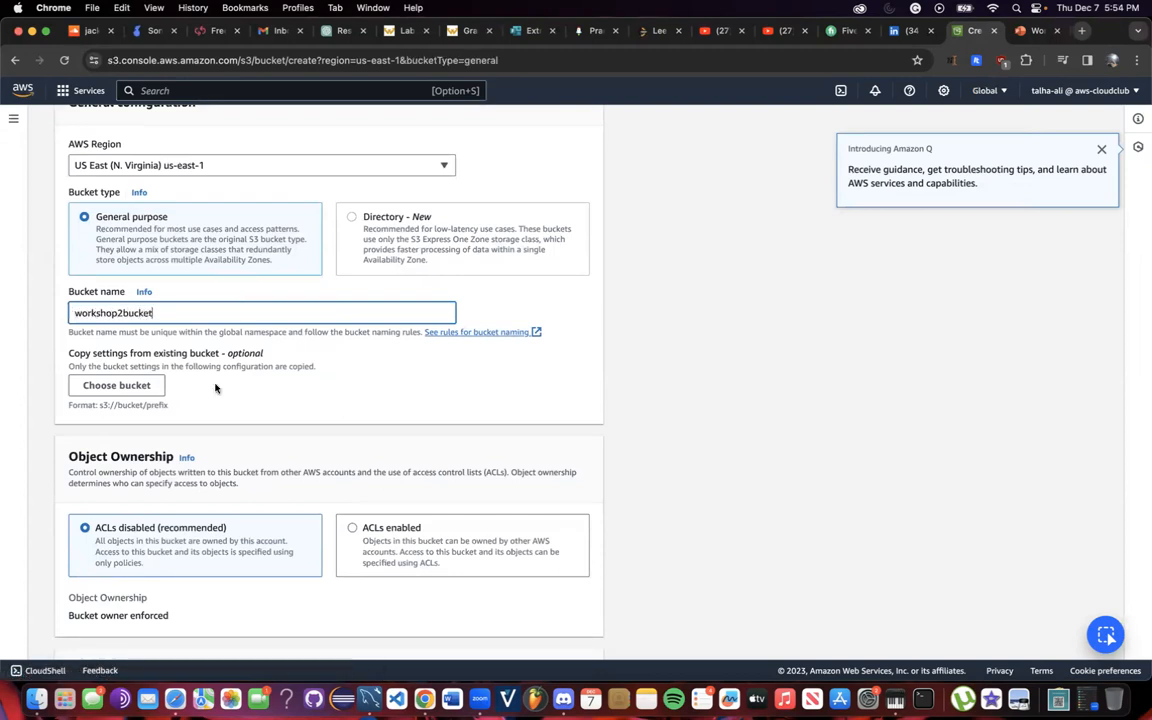
Unblock and acknowledge public access, enable Bucket Versioning, then submit the bucket for creation.
scroll(215, 400, down, 5)
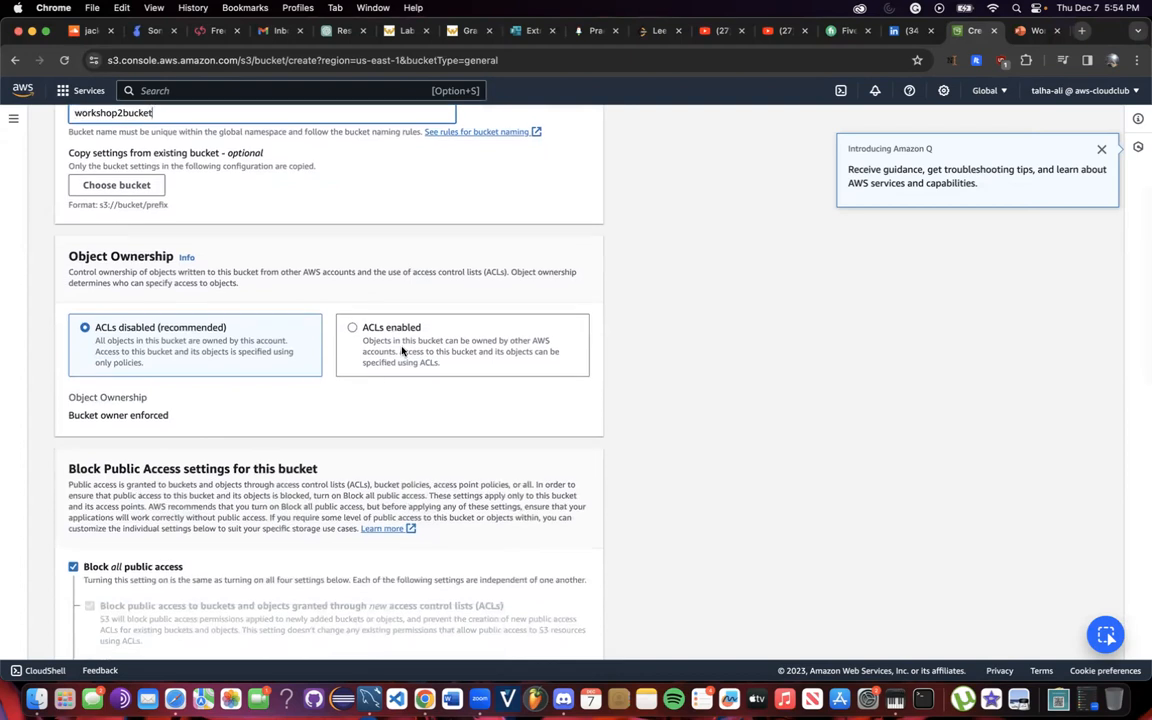
scroll(403, 350, down, 5)
click(72, 318)
scroll(130, 380, down, 5)
click(115, 331)
scroll(106, 473, down, 2)
click(73, 441)
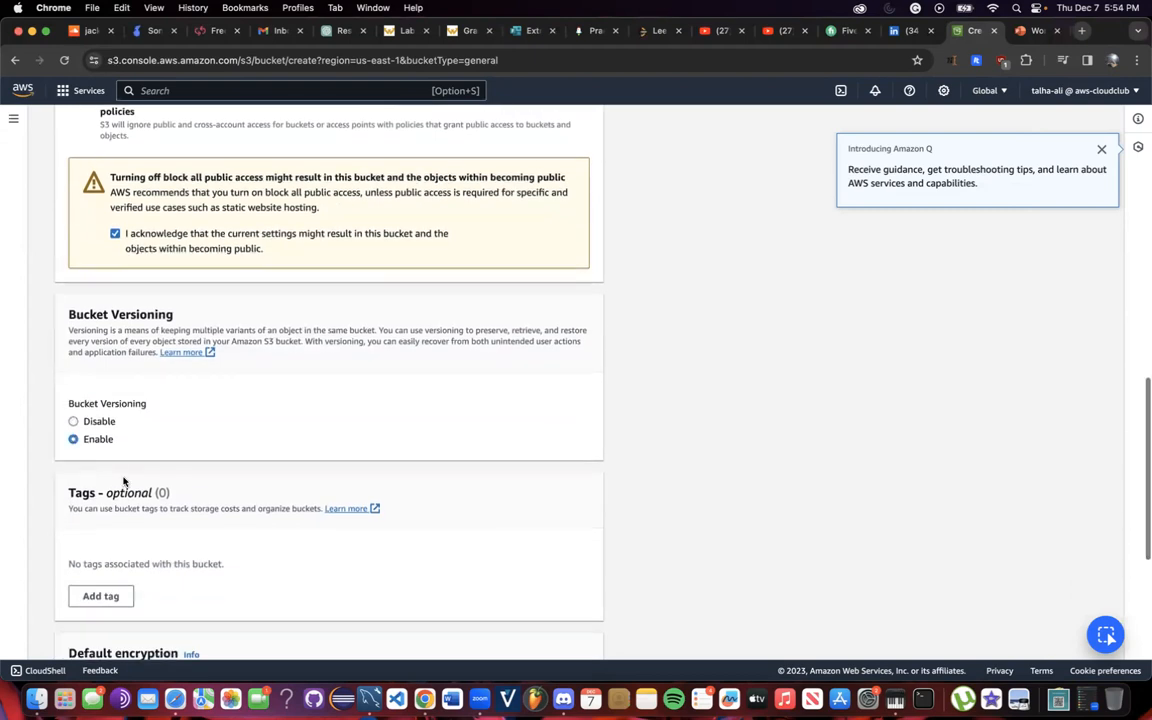
scroll(100, 470, down, 5)
scroll(124, 493, down, 3)
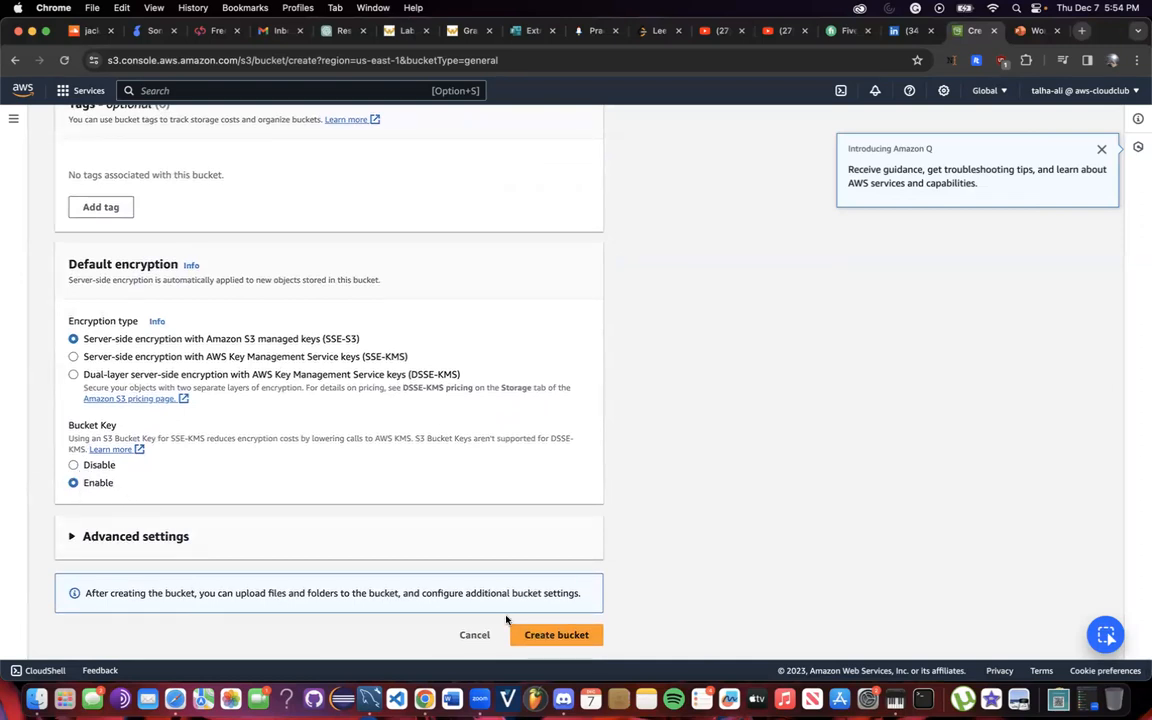
click(335, 536)
scroll(296, 560, down, 4)
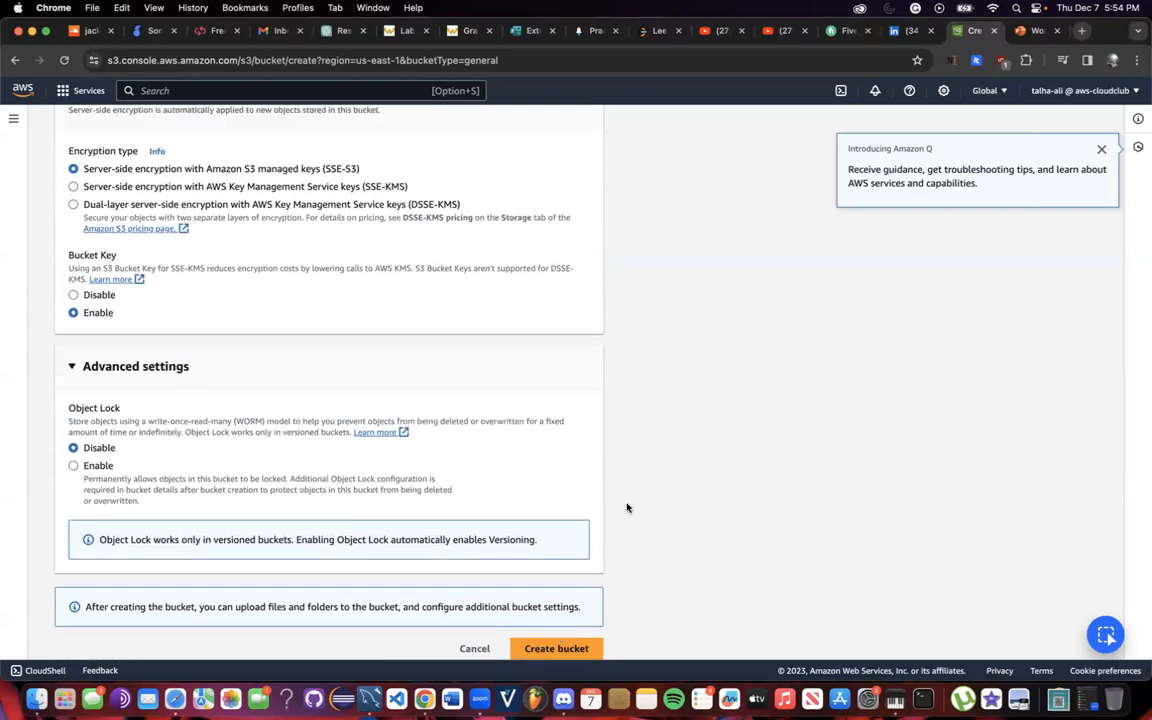
click(569, 646)
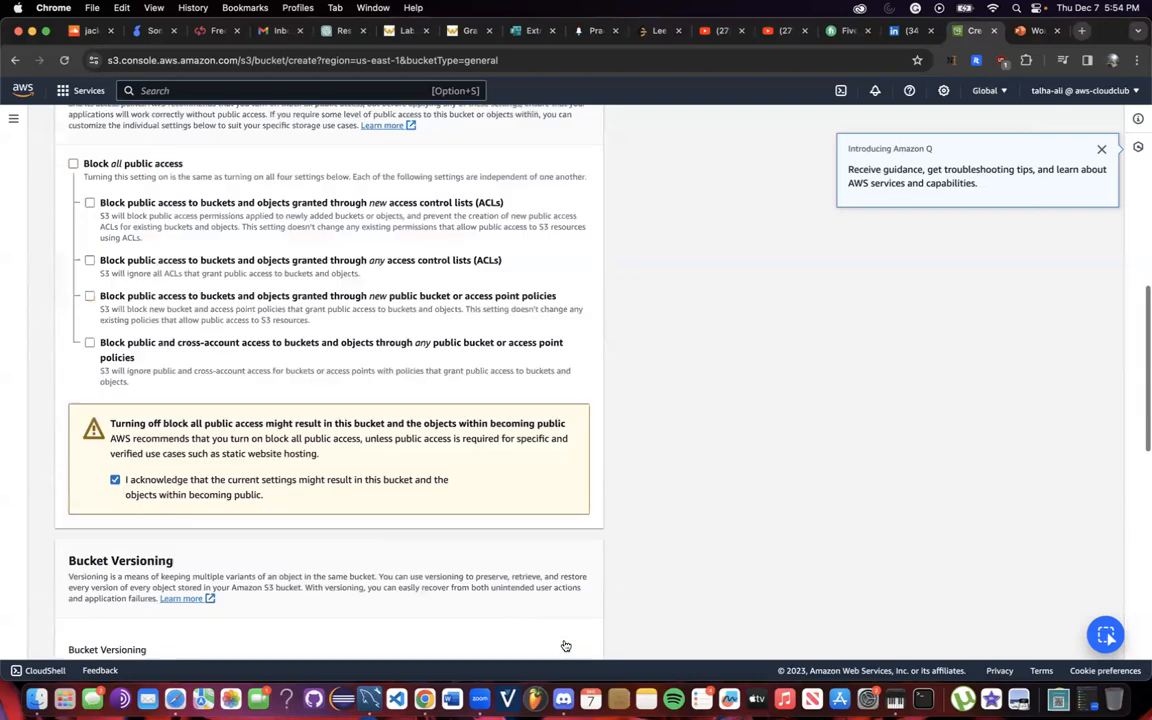
Retry bucket creation with the name WorkshopTwoBucketUploa, then again with 'Two' removed.
click(221, 380)
key(super+a)
text(Worksh)
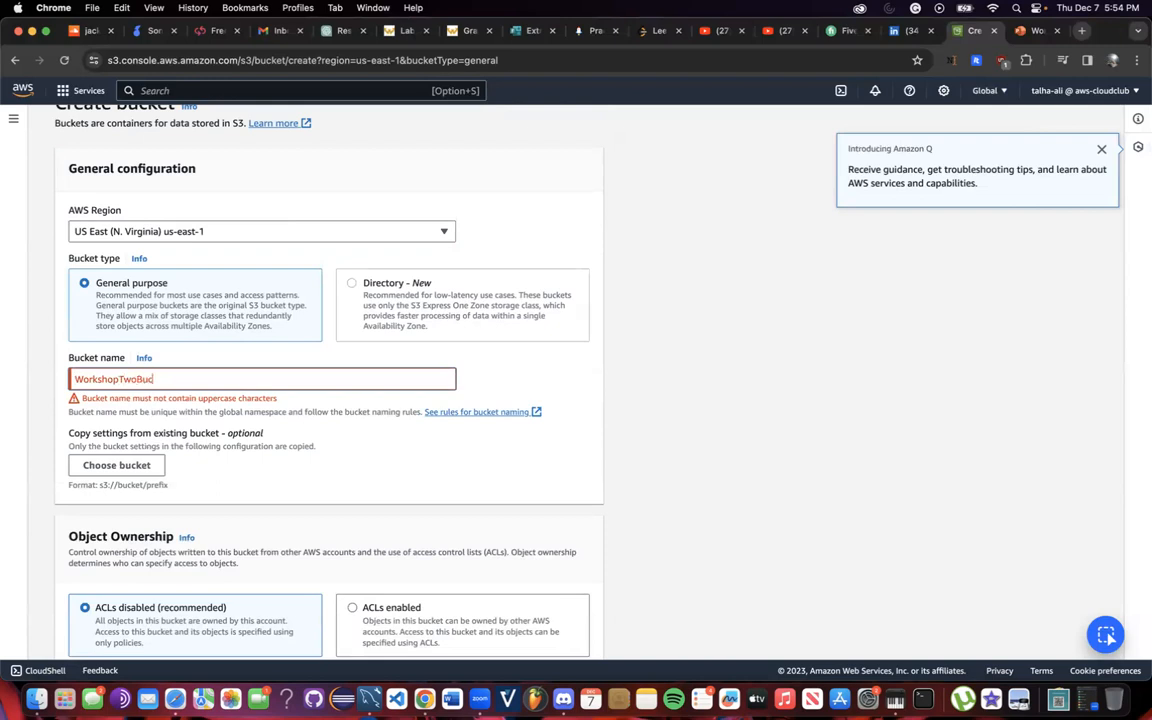
text(opTwoBucketUploa)
scroll(548, 483, down, 20)
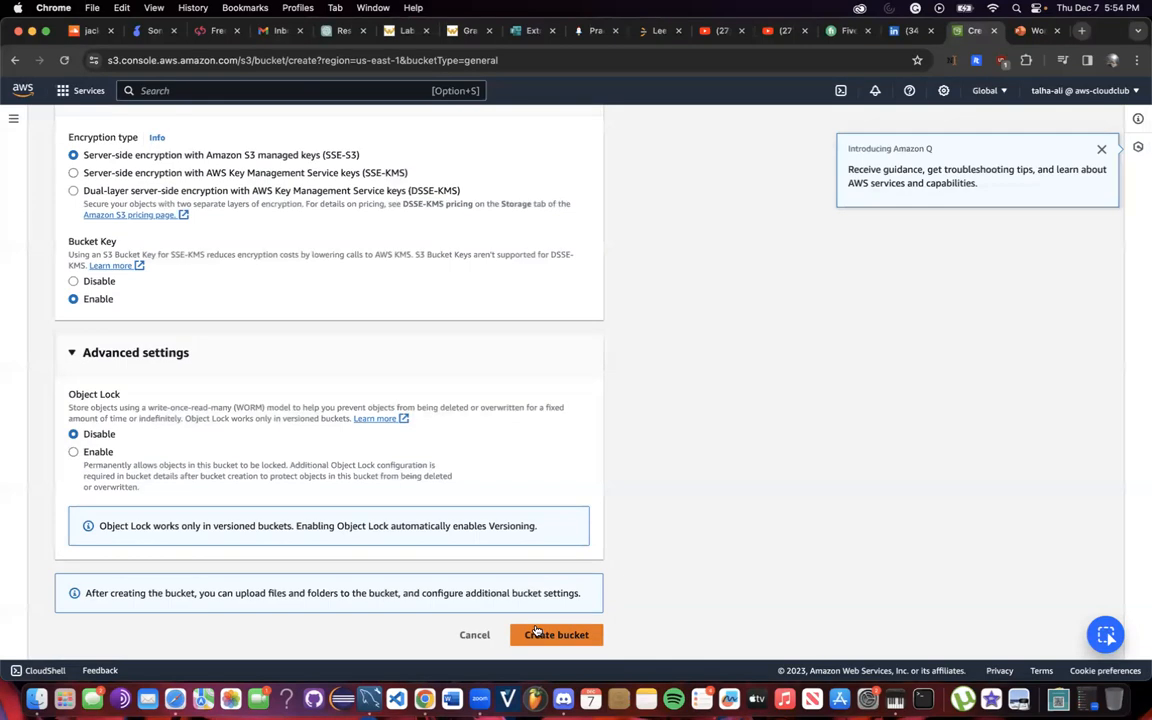
click(536, 634)
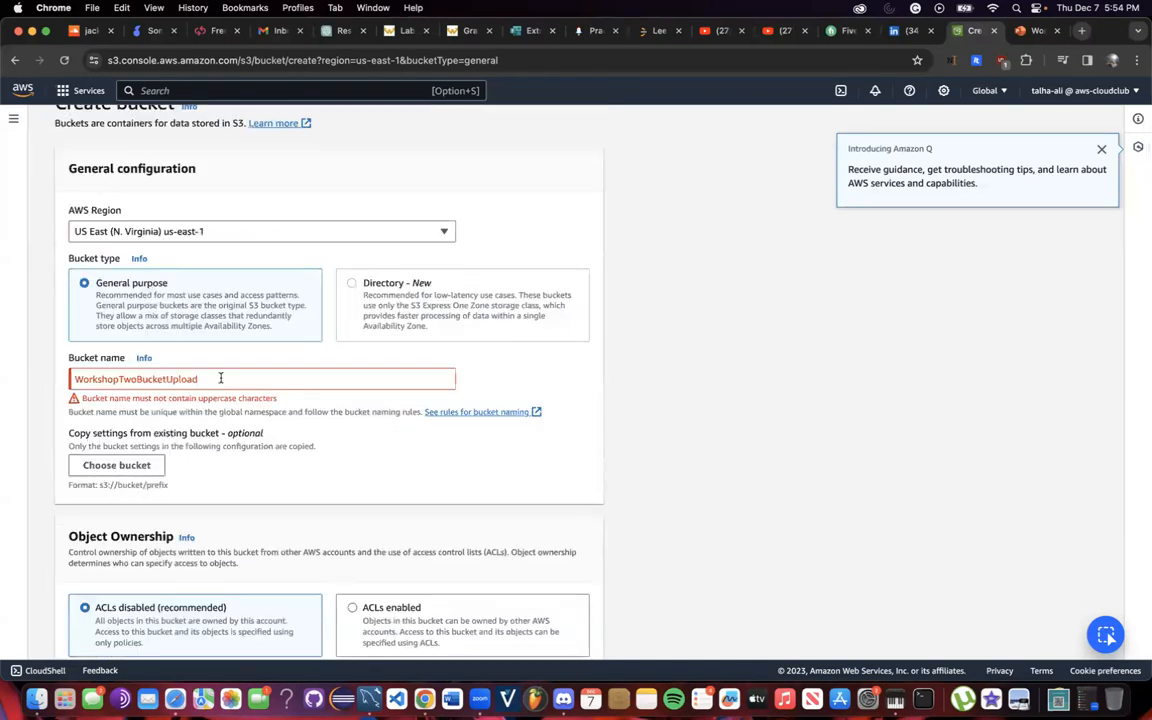
click(138, 380)
key(BackSpace)
key(BackSpace)
key(BackSpace)
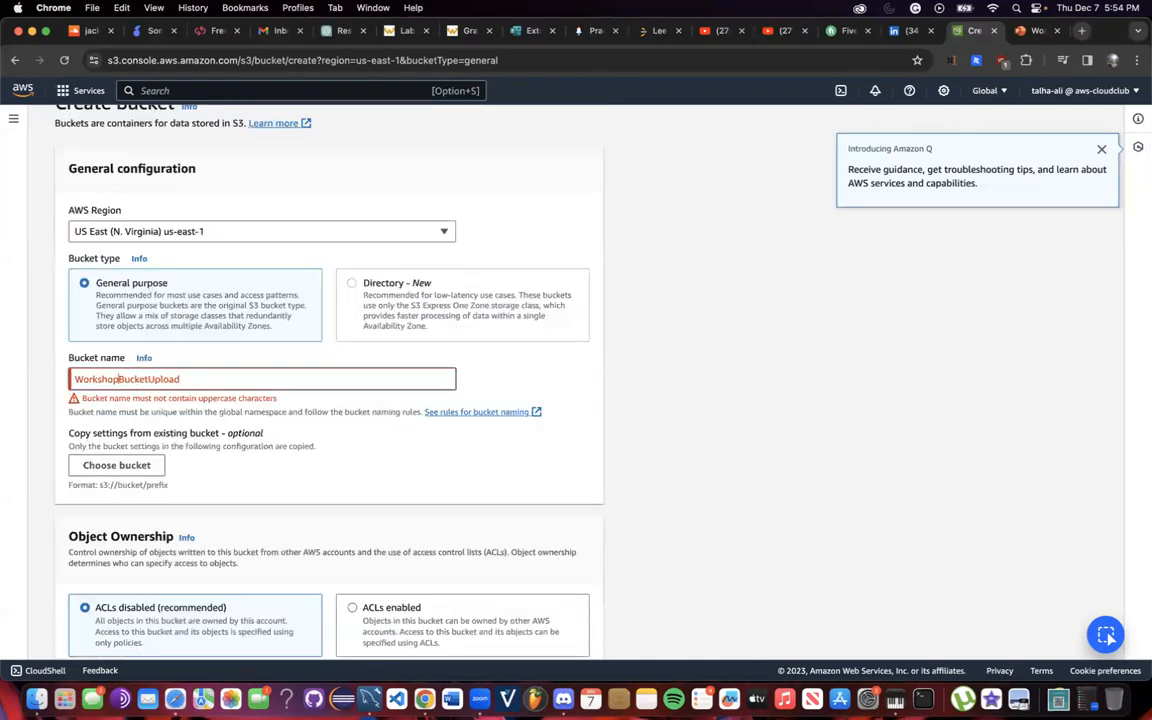
scroll(378, 405, down, 20)
click(548, 635)
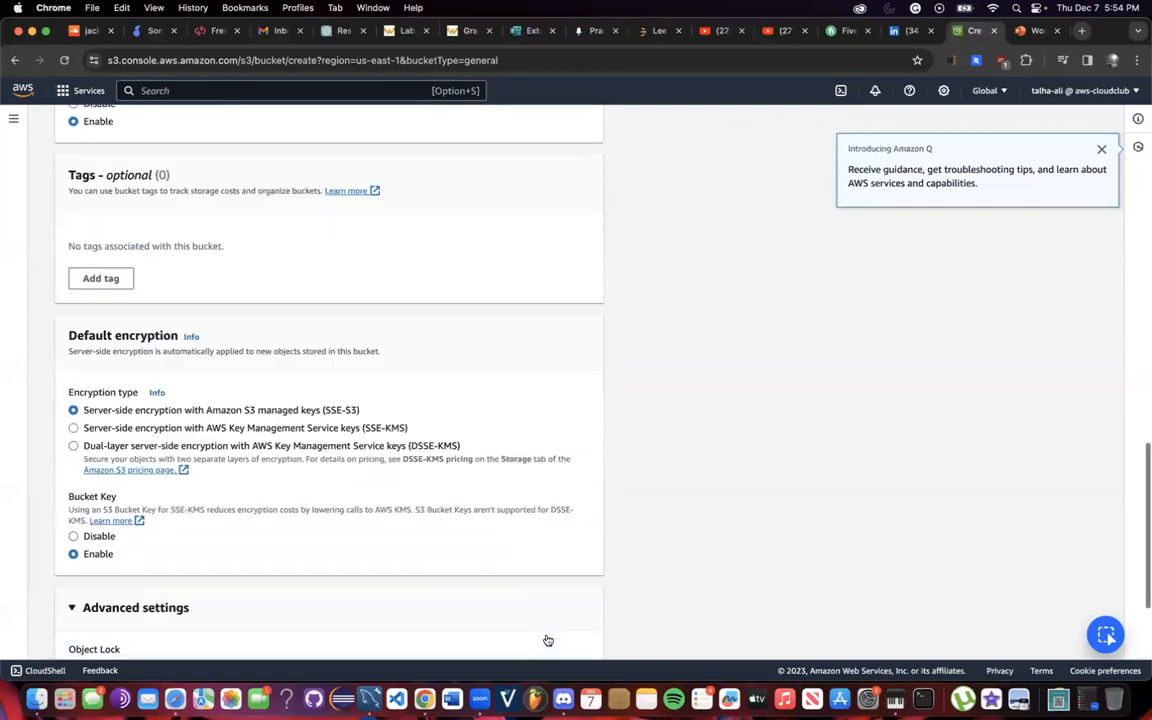
Shorten the bucket name further to Workshop2UPLOAD and retry creating the bucket.
drag(152, 381, 128, 380)
key(BackSpace)
scroll(280, 515, down, 15)
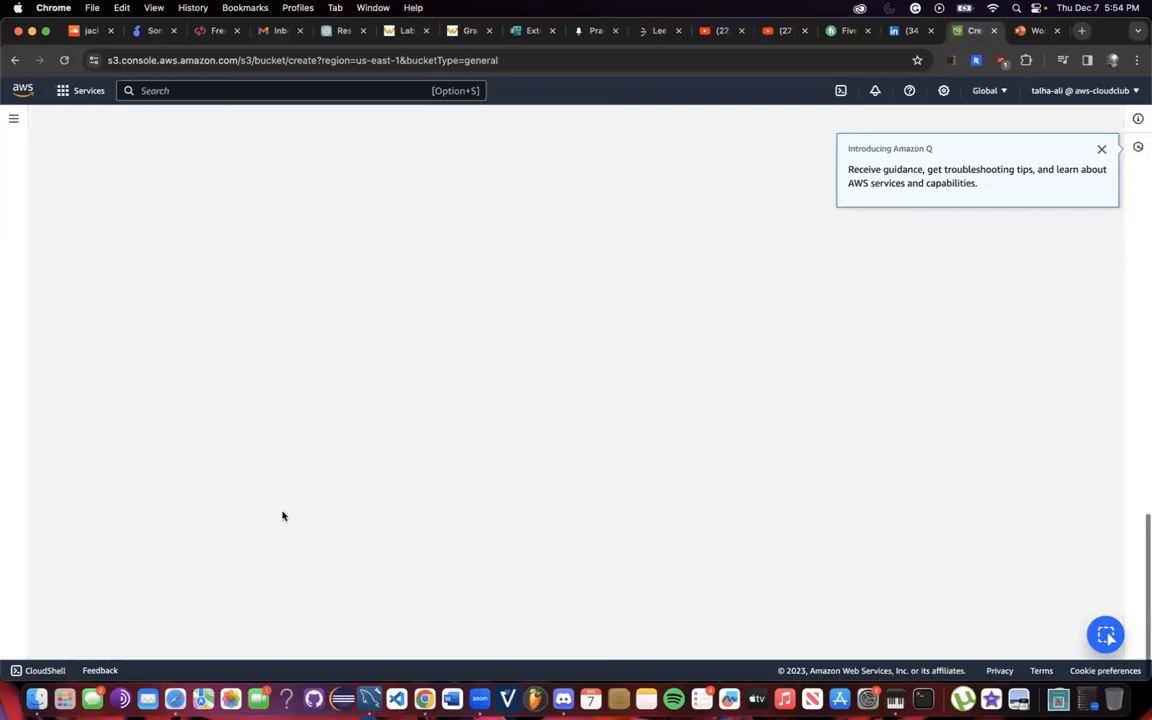
click(530, 632)
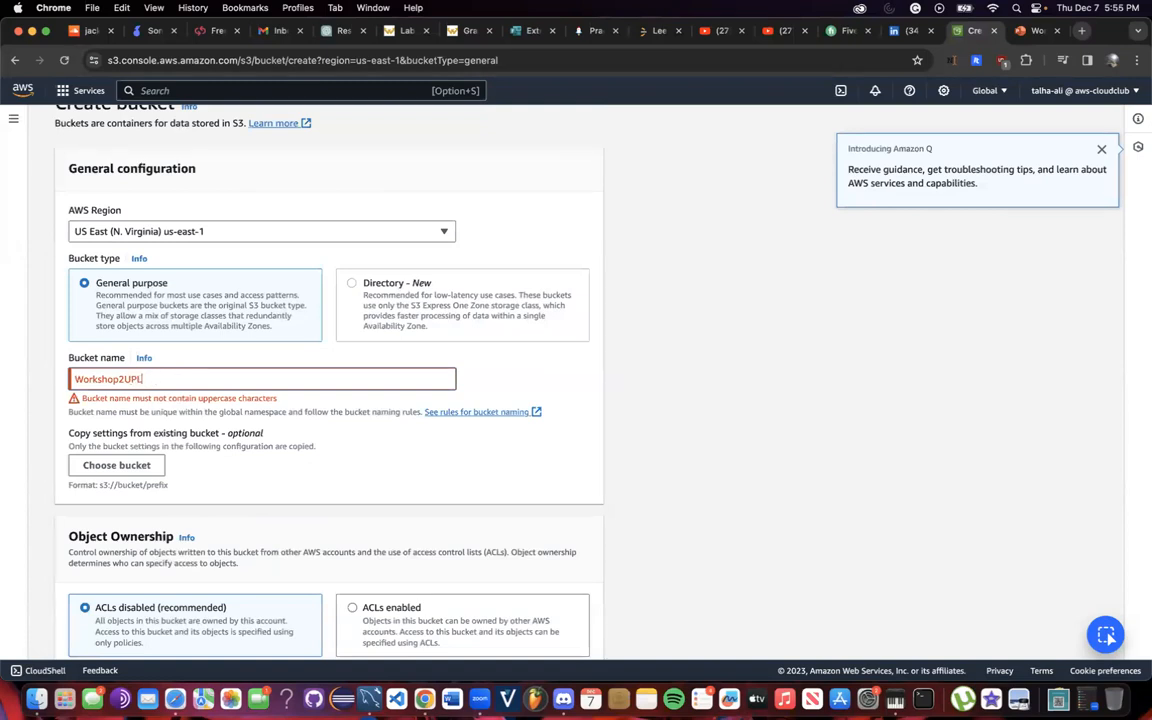
scroll(297, 509, down, 15)
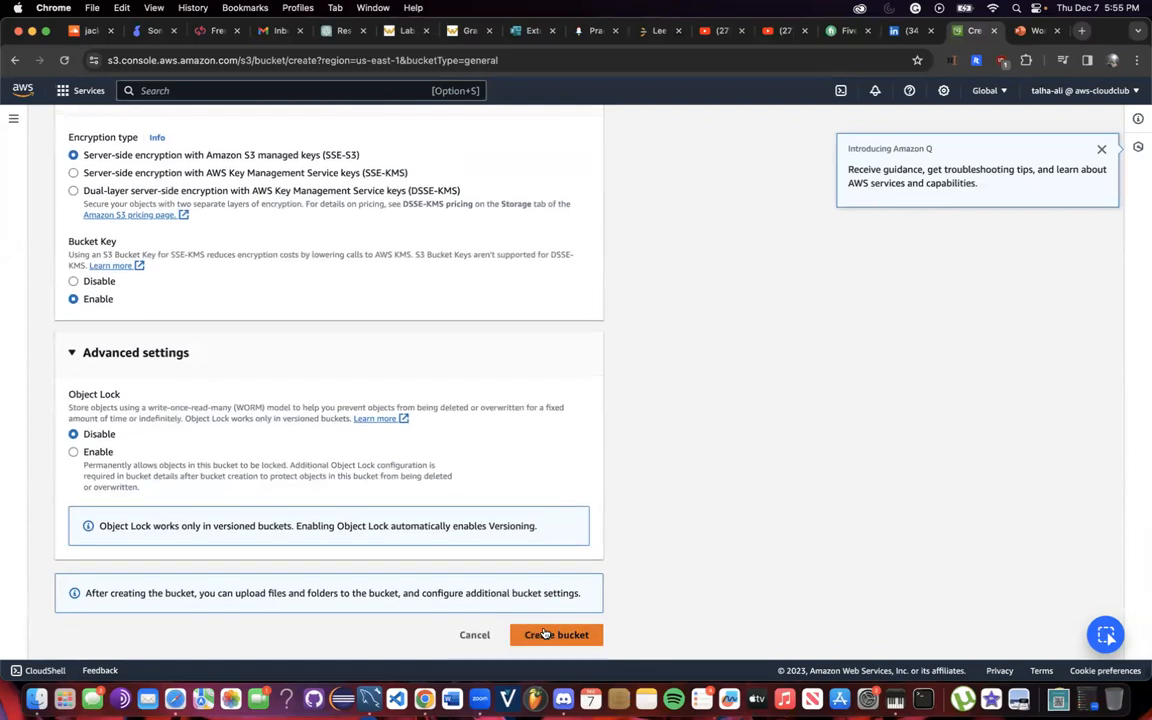
click(539, 643)
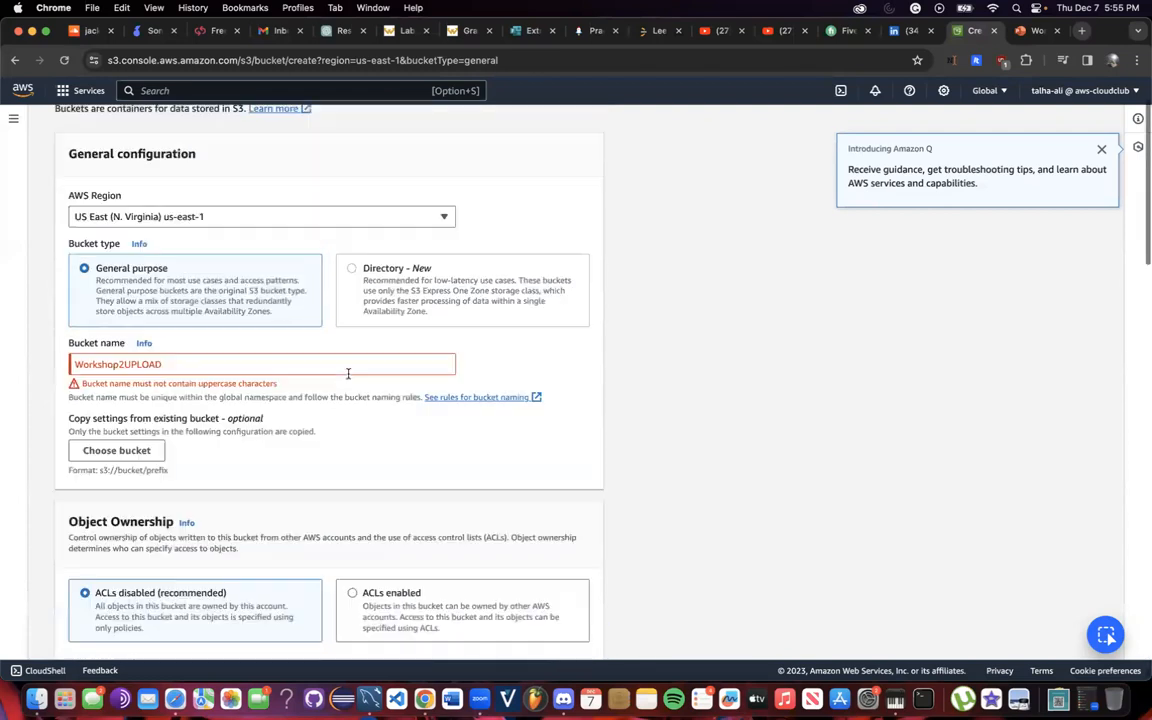
Retype the bucket name as lowercase workshop2upload and create the bucket.
click(252, 378)
text(!)
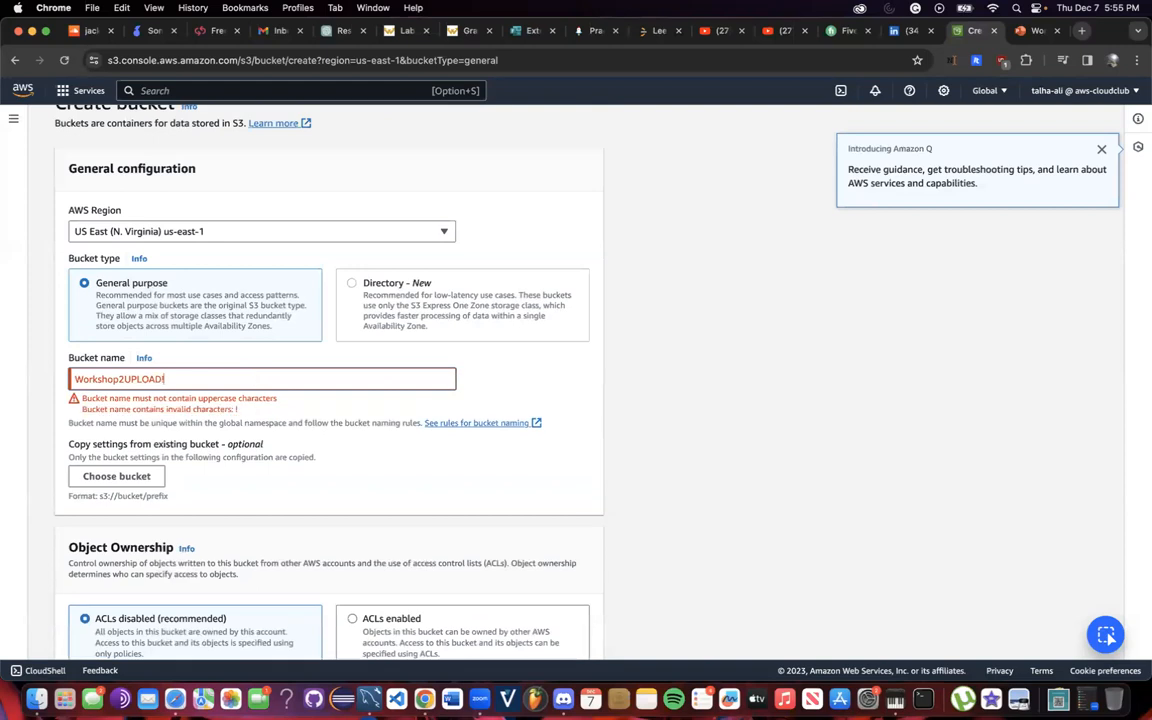
key(BackSpace)
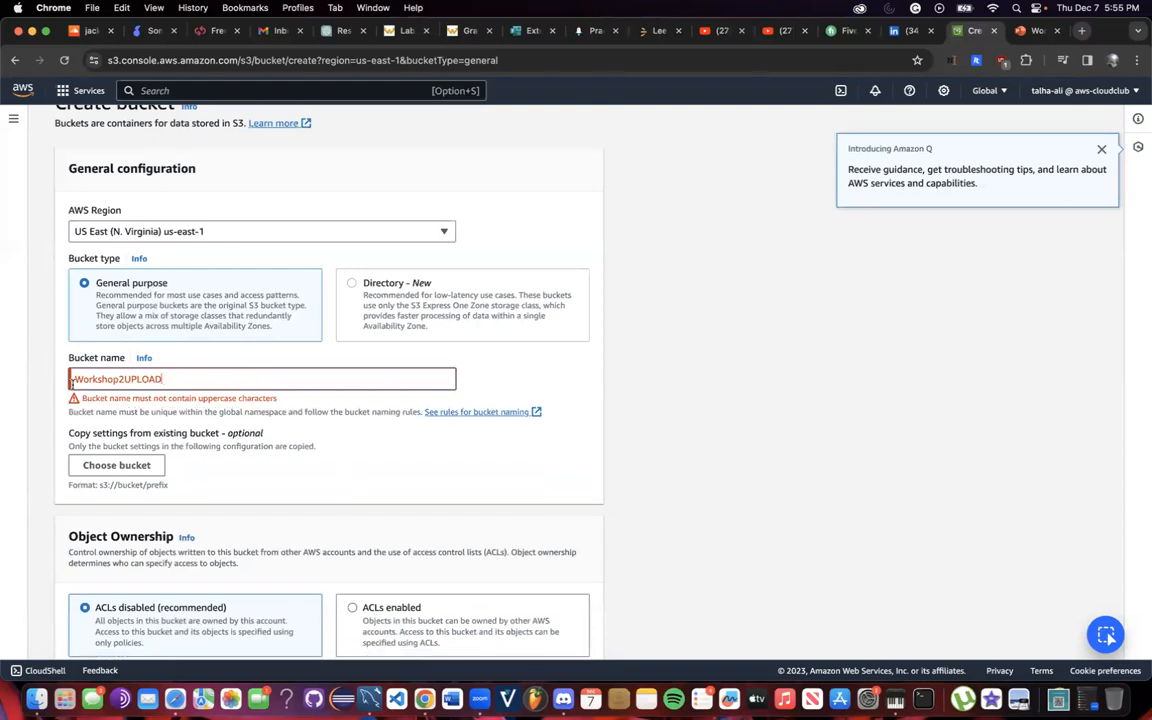
key(super+a)
key(BackSpace)
text(worksho)
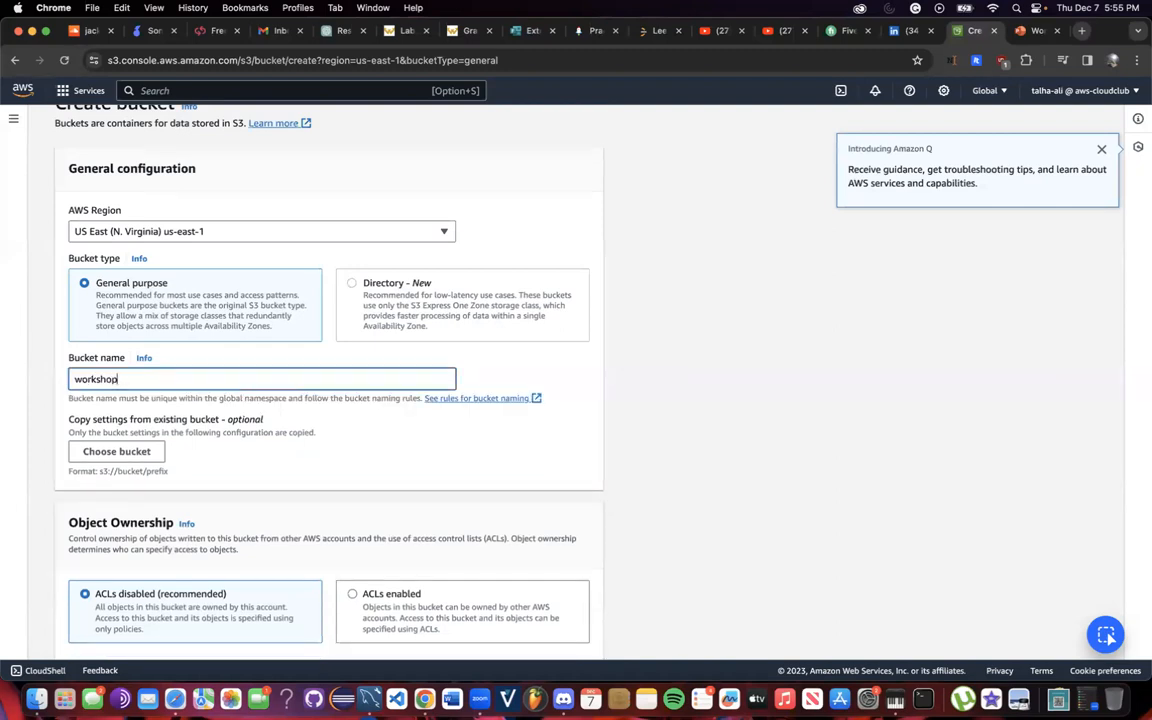
text(p2upload)
scroll(486, 450, down, 20)
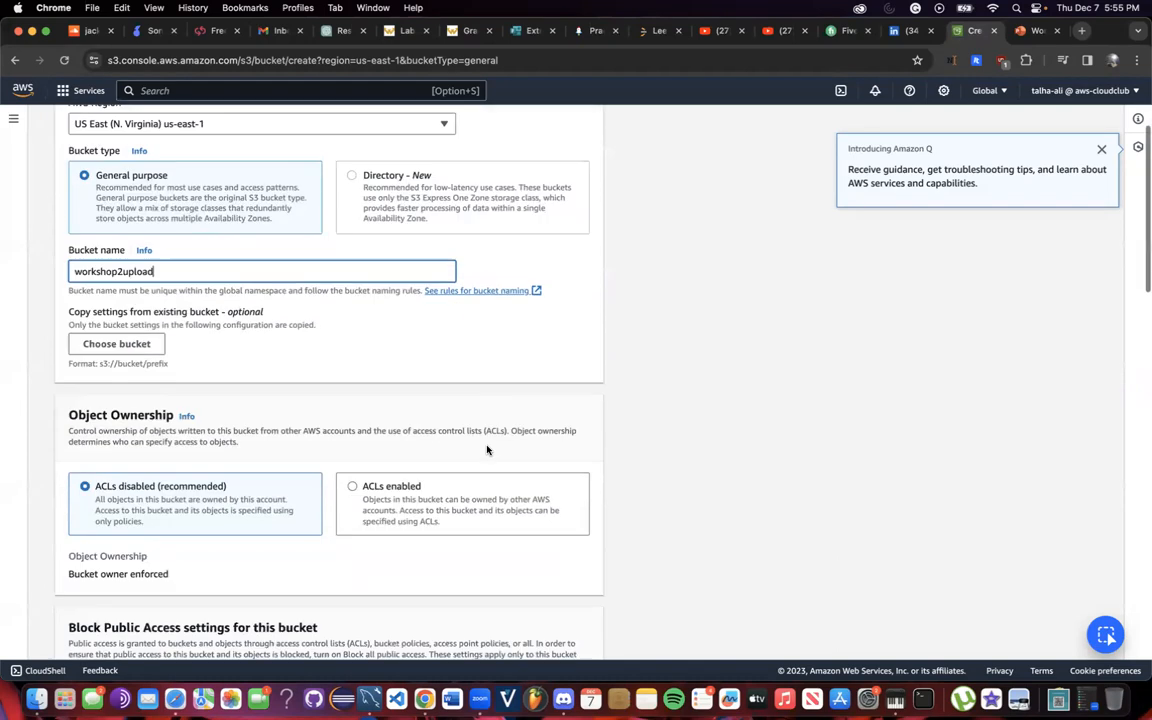
click(548, 633)
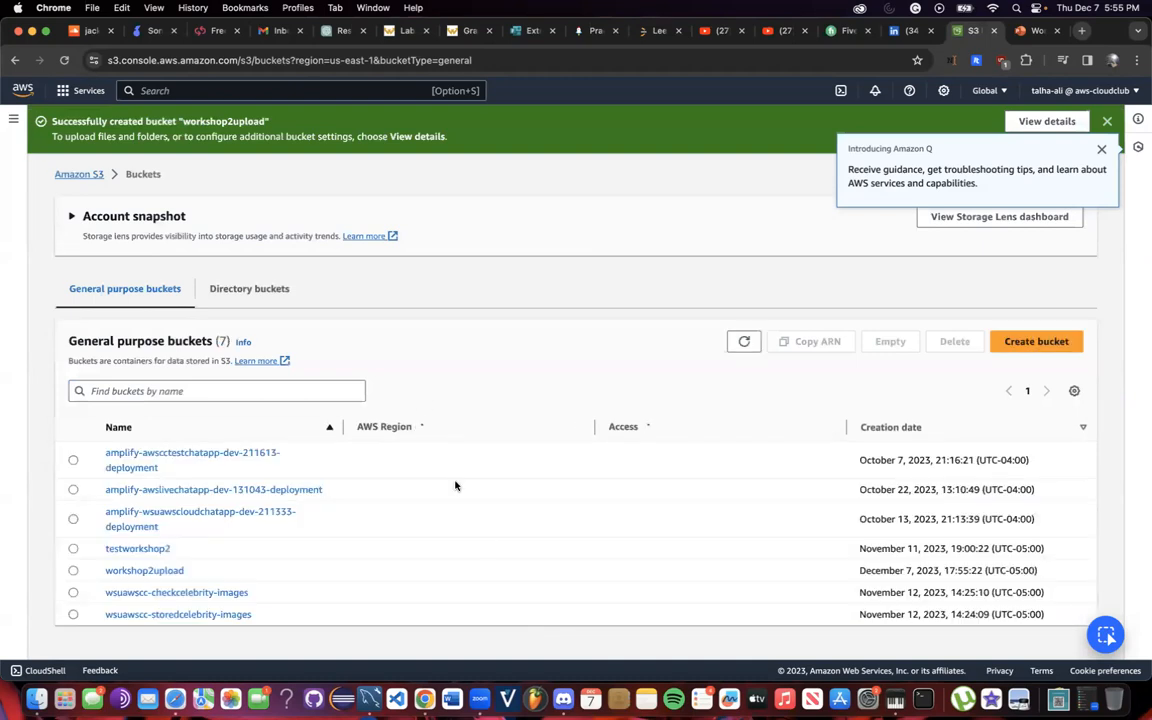
Search the console for Lambda, go to the service and begin a new function.
click(272, 91)
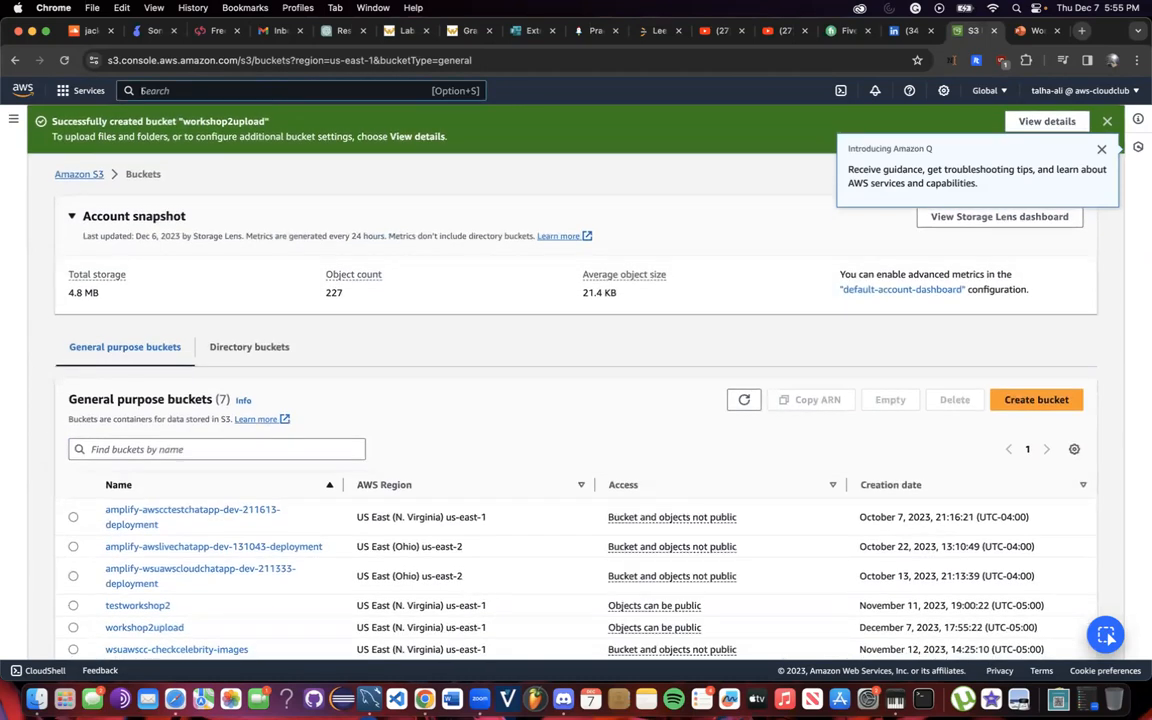
text(Lambda)
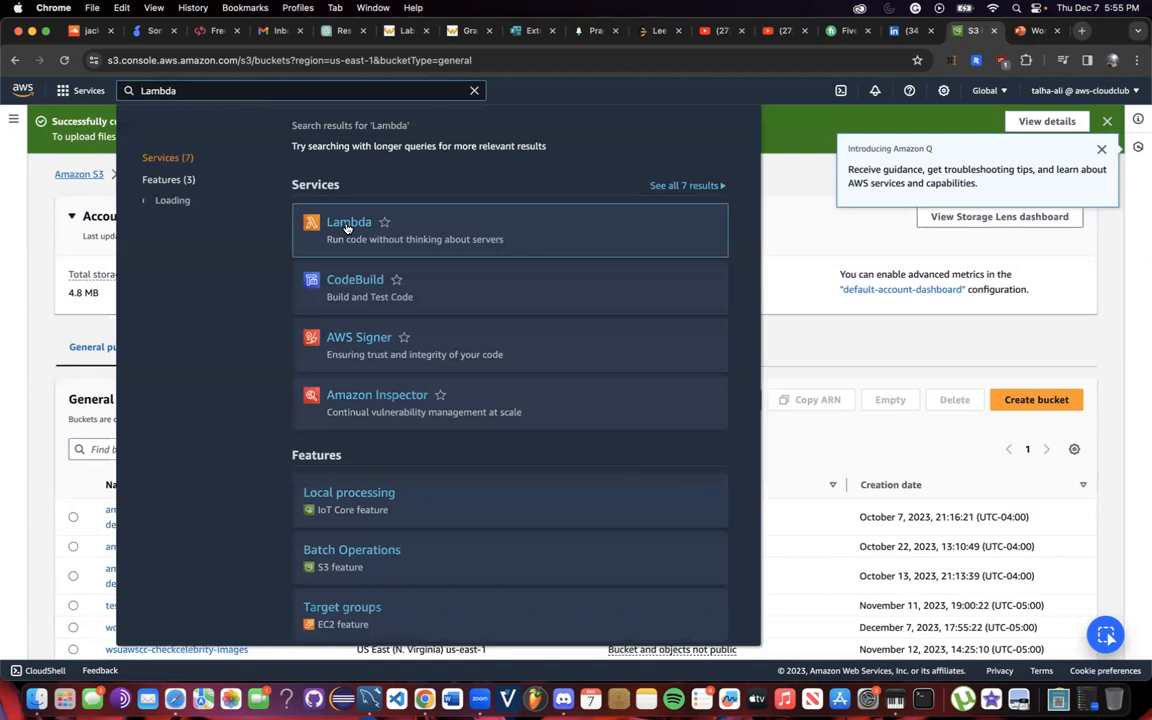
click(347, 225)
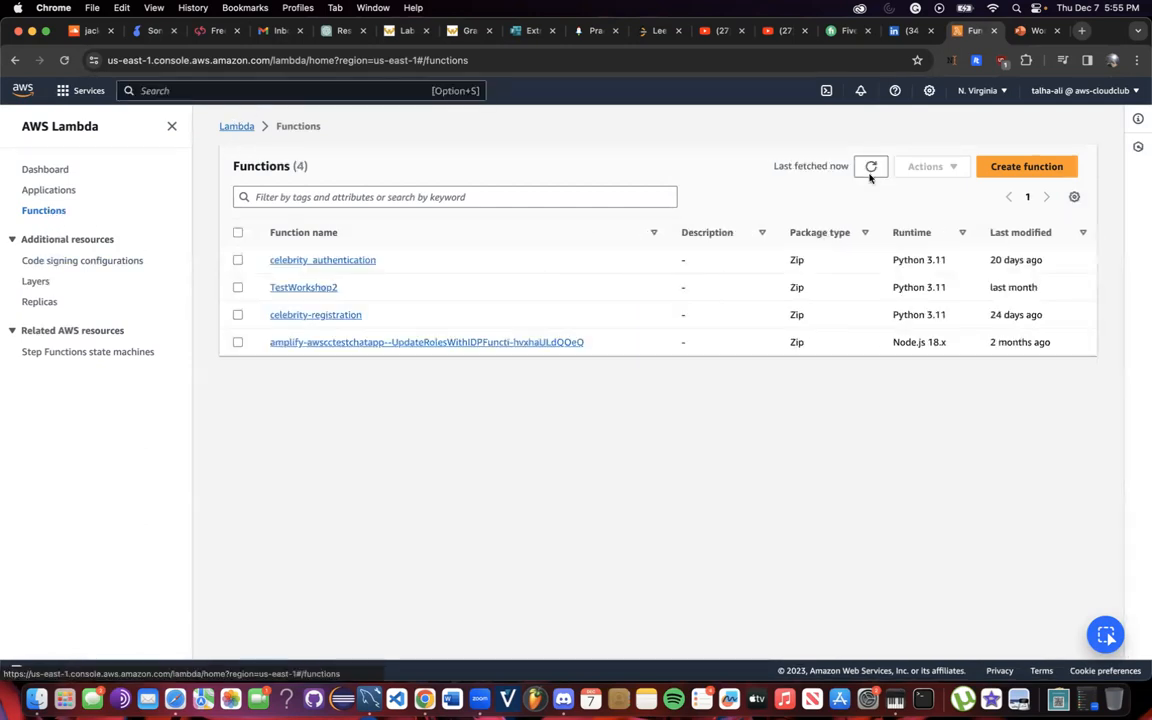
click(1054, 172)
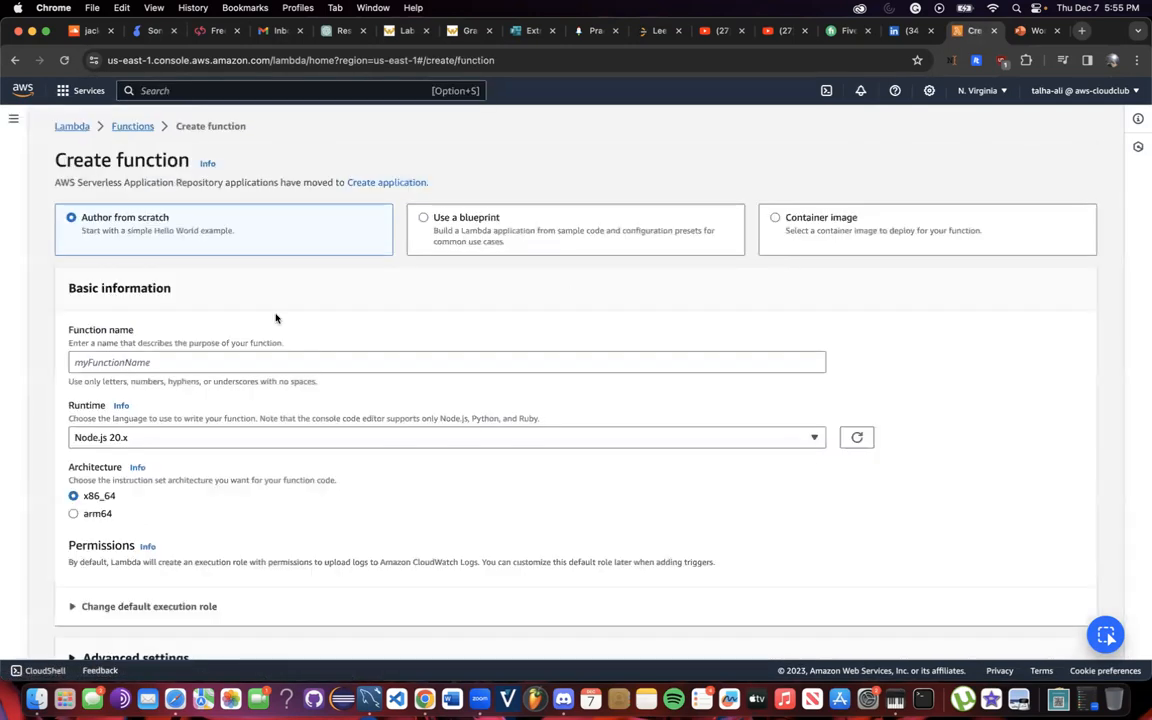
Name the function Workshop2LambdaEmailAlert, choose the Python 3.11 runtime and expand the execution role options.
scroll(249, 278, down, 2)
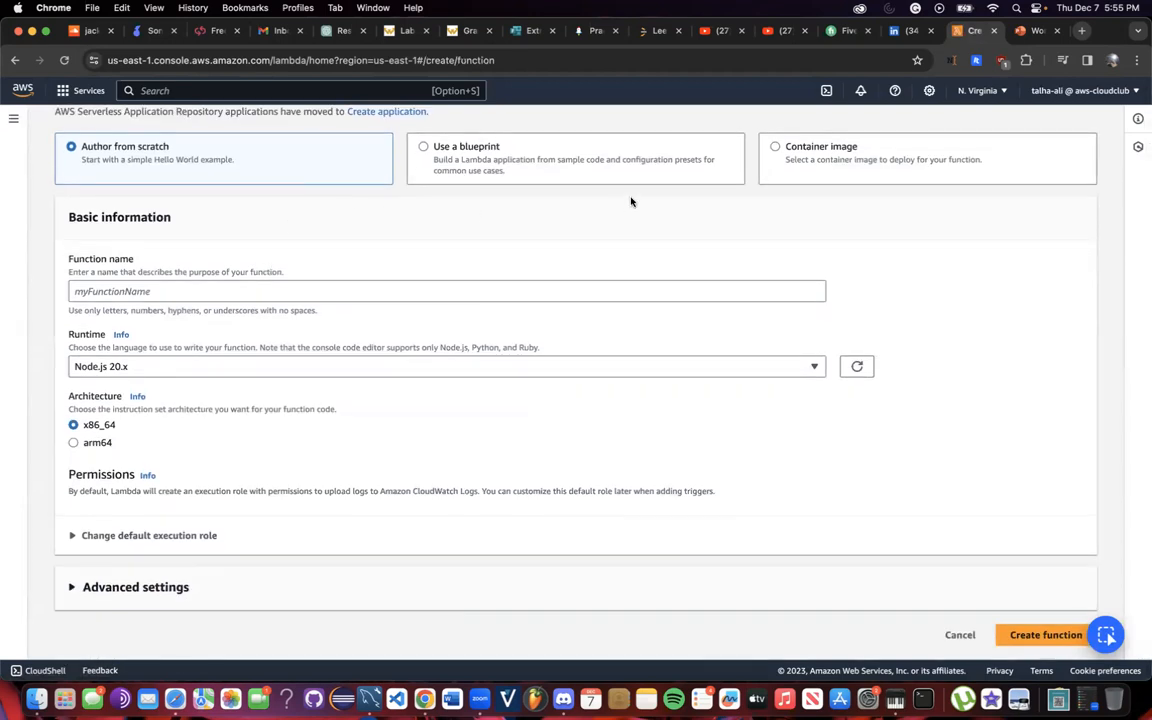
click(178, 288)
text(Workshop2LambdaEmailAlert)
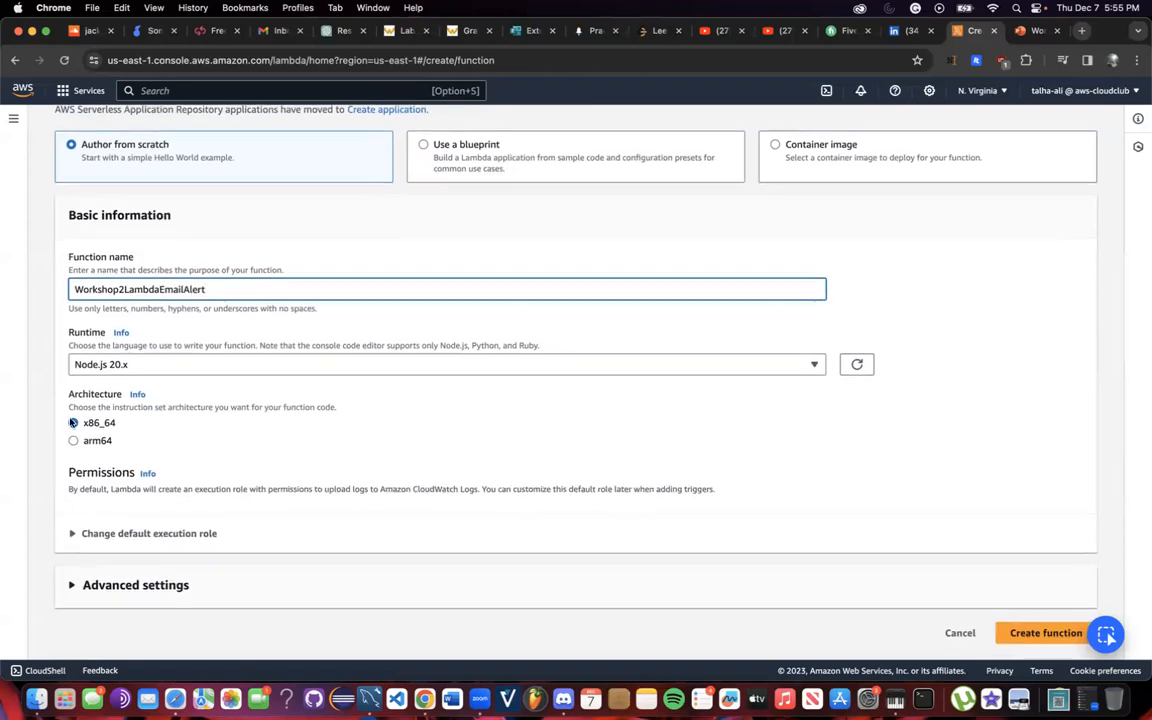
click(114, 367)
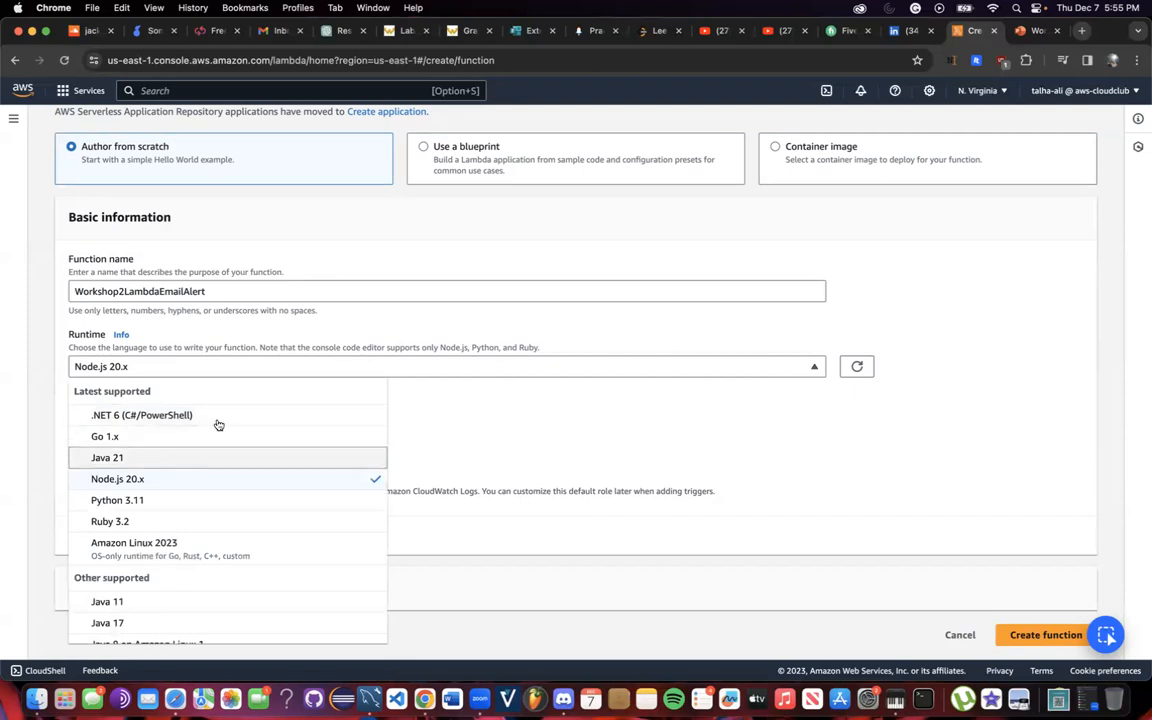
scroll(212, 539, down, 2)
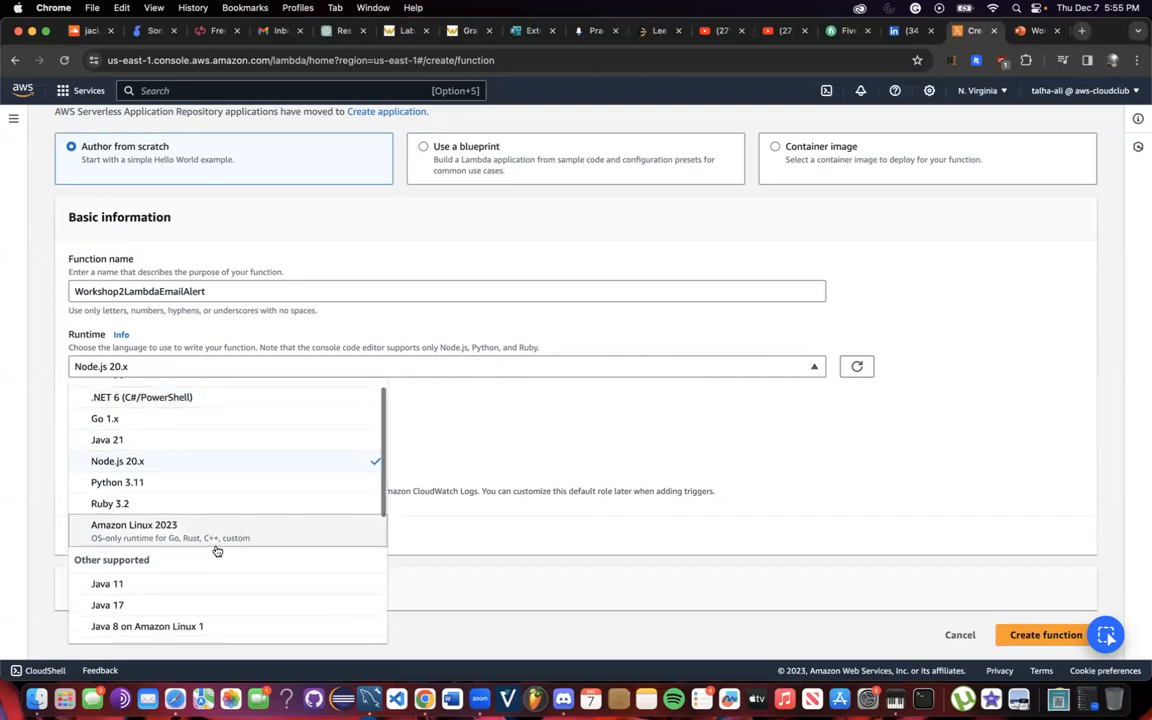
click(220, 468)
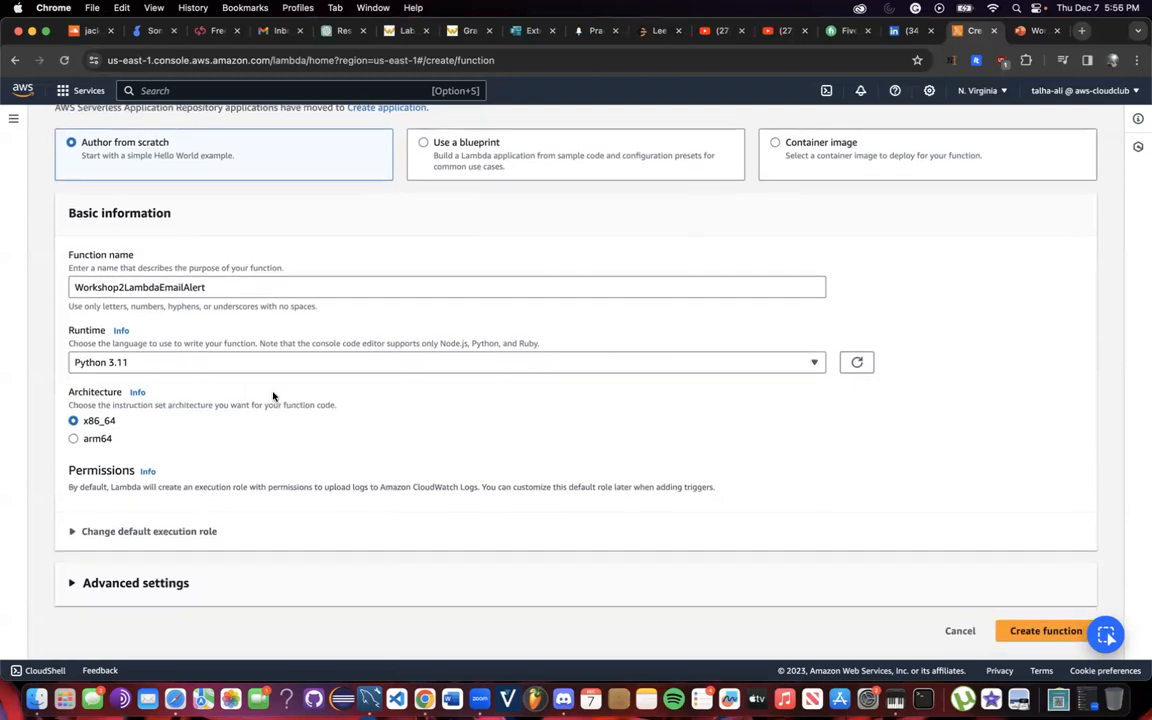
click(120, 535)
scroll(130, 540, down, 3)
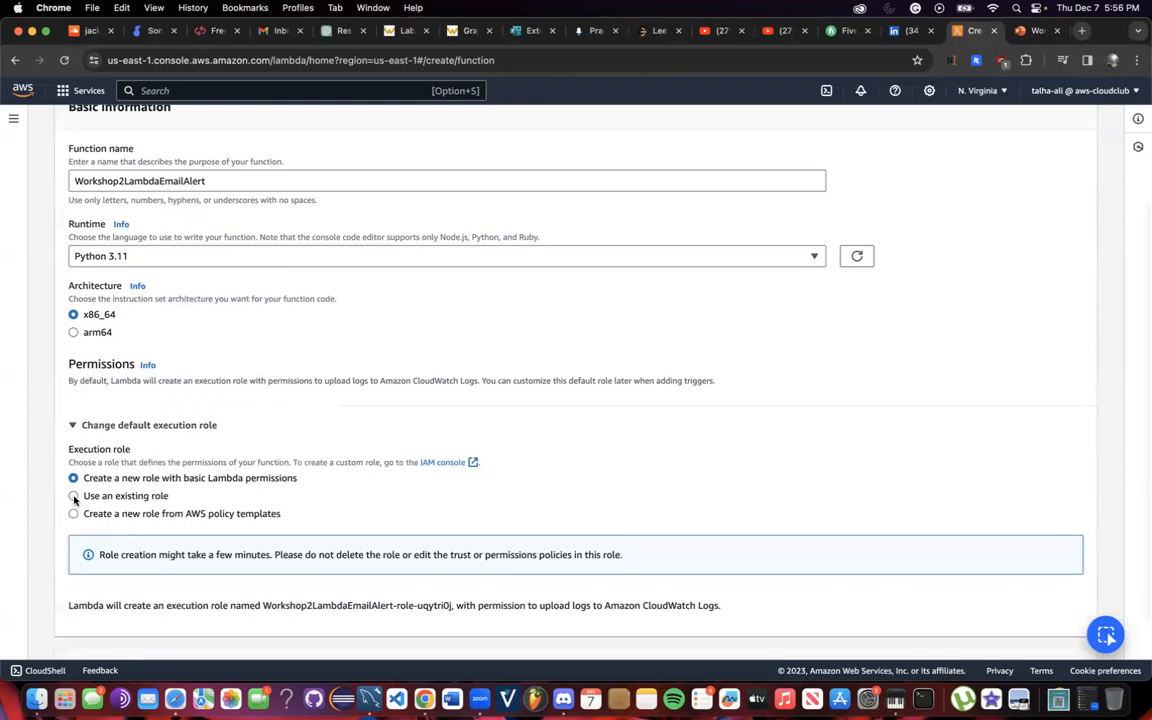
Assign the existing Workshop2LambdaRole as execution role and create the function.
click(73, 496)
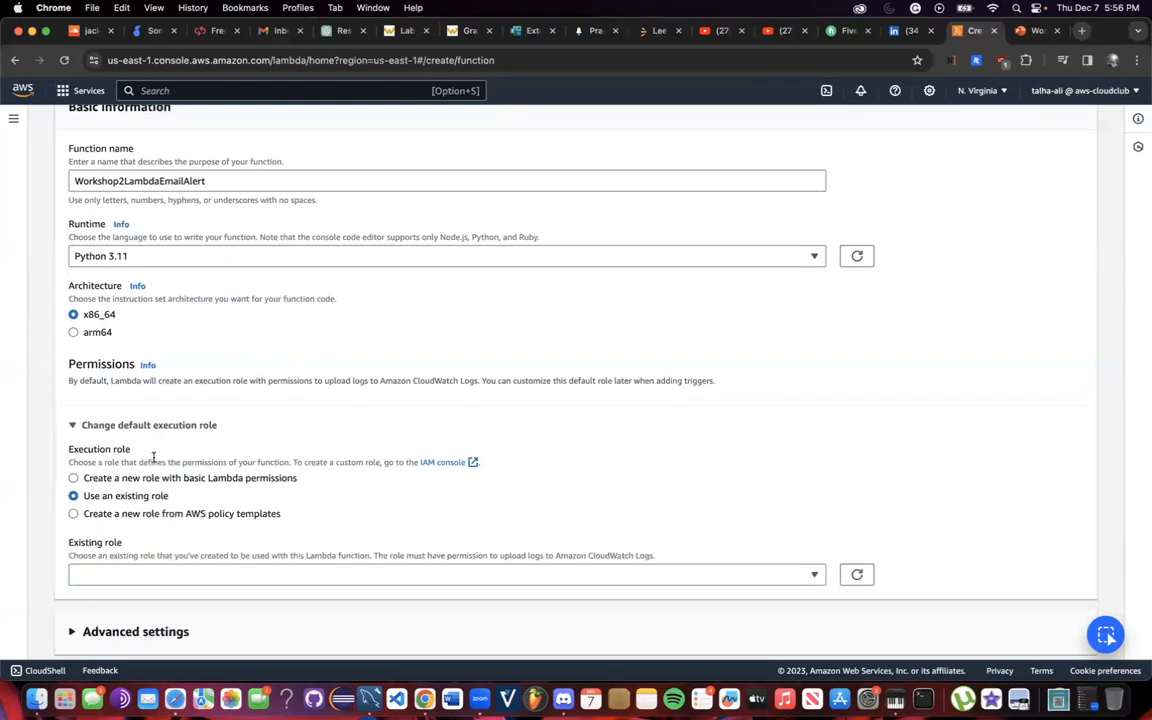
scroll(353, 284, up, 3)
scroll(355, 283, down, 4)
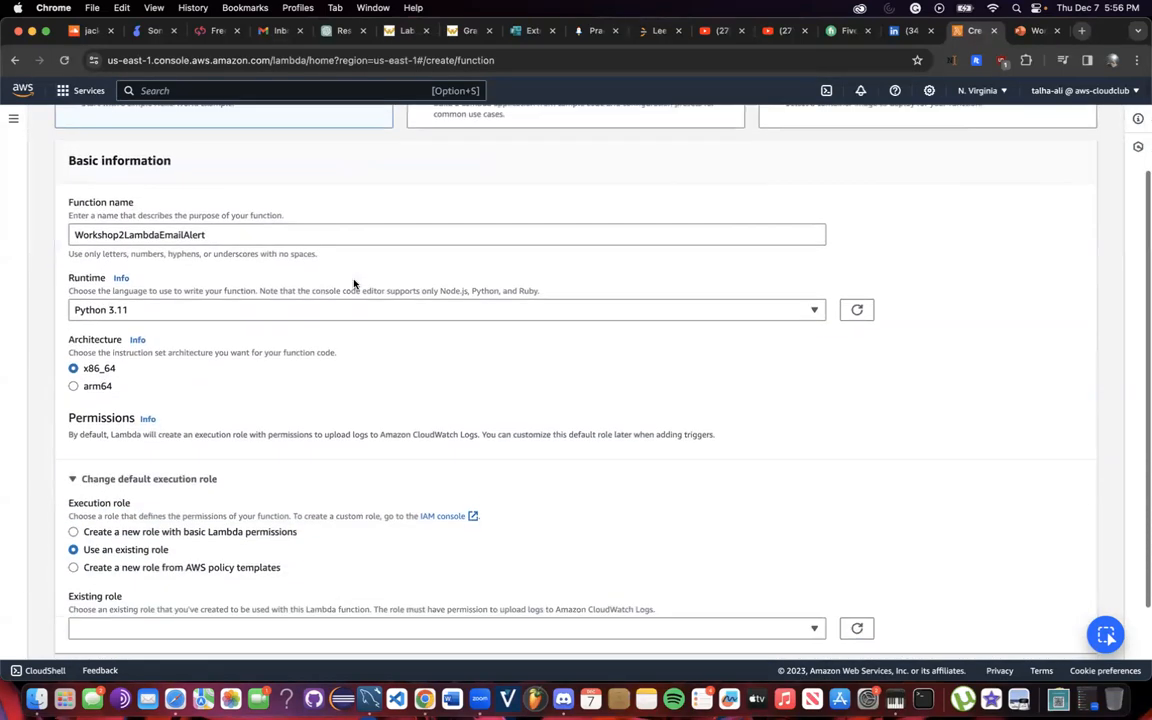
click(195, 529)
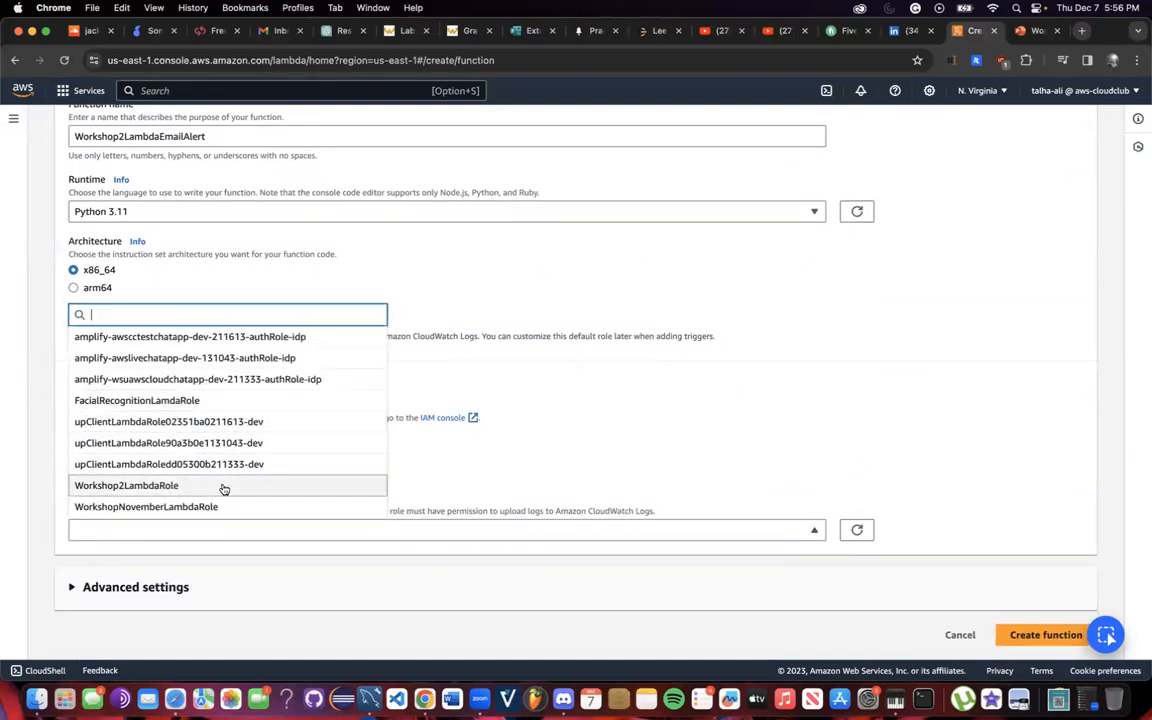
click(224, 486)
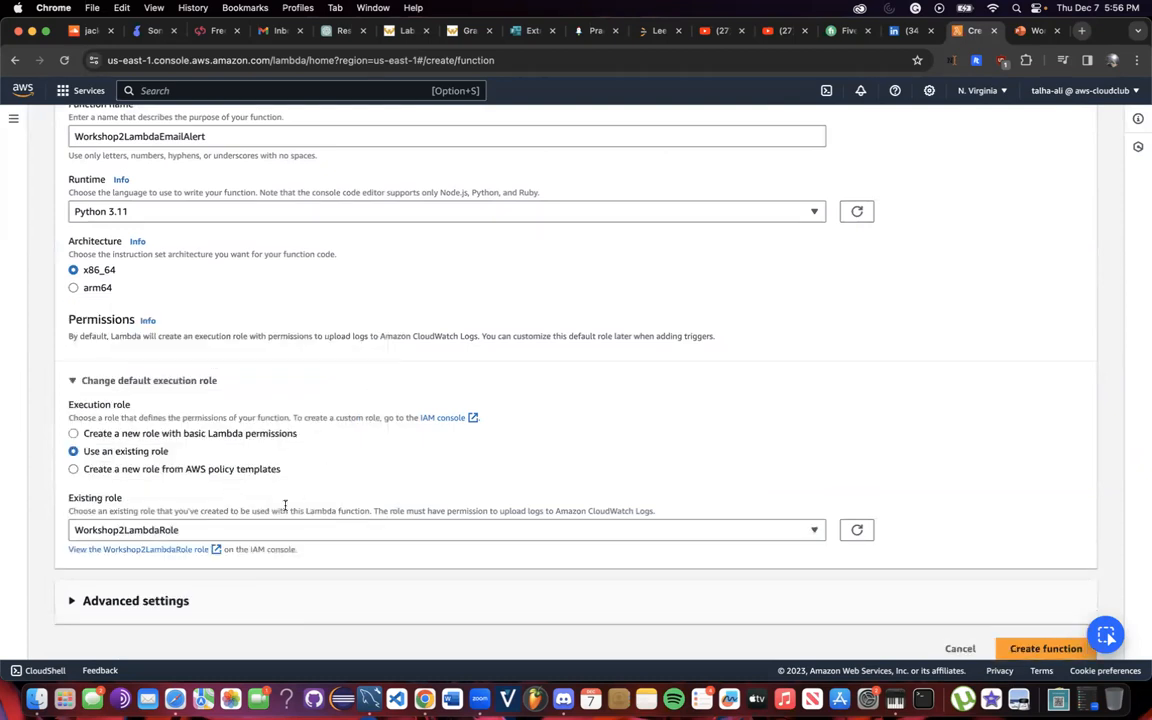
scroll(285, 512, down, 1)
click(211, 605)
scroll(225, 610, down, 5)
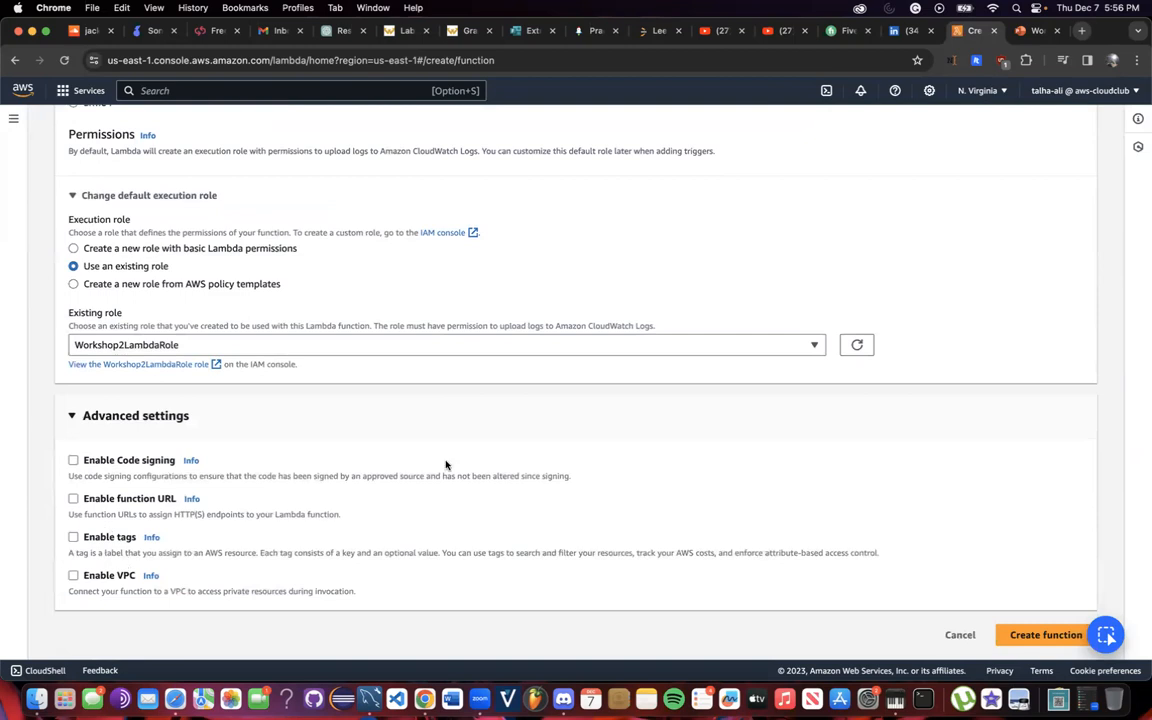
click(1021, 634)
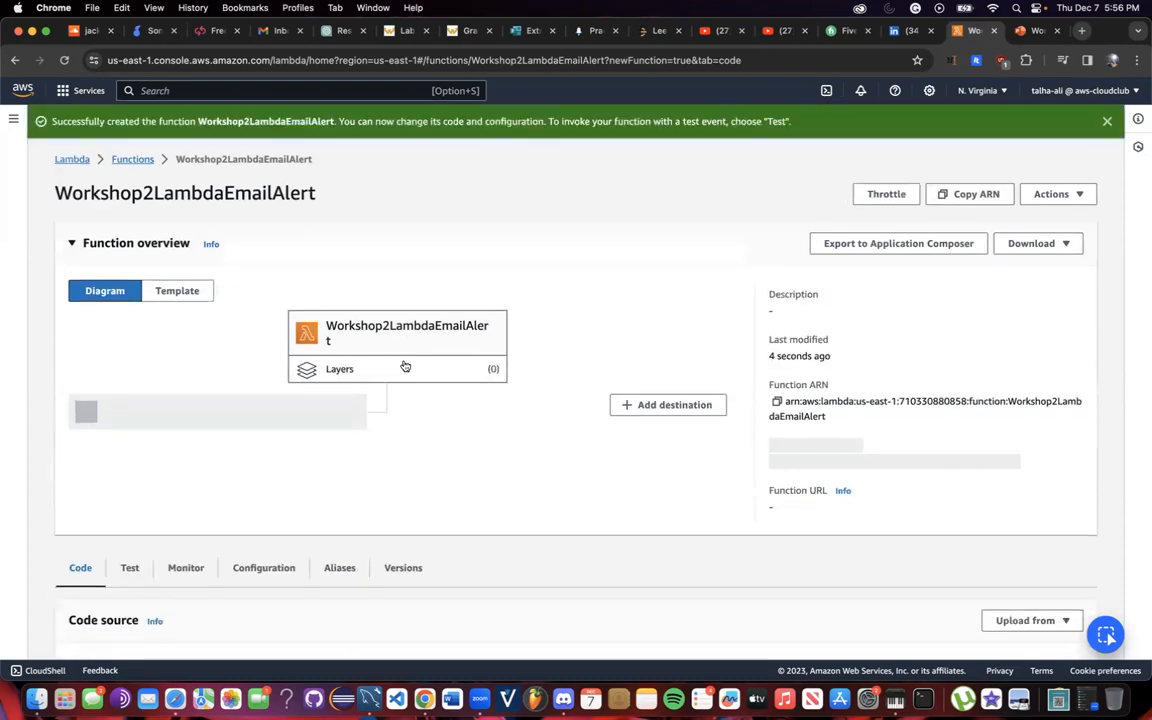
Open the function's Configuration tab and edit its General configuration.
scroll(363, 375, down, 2)
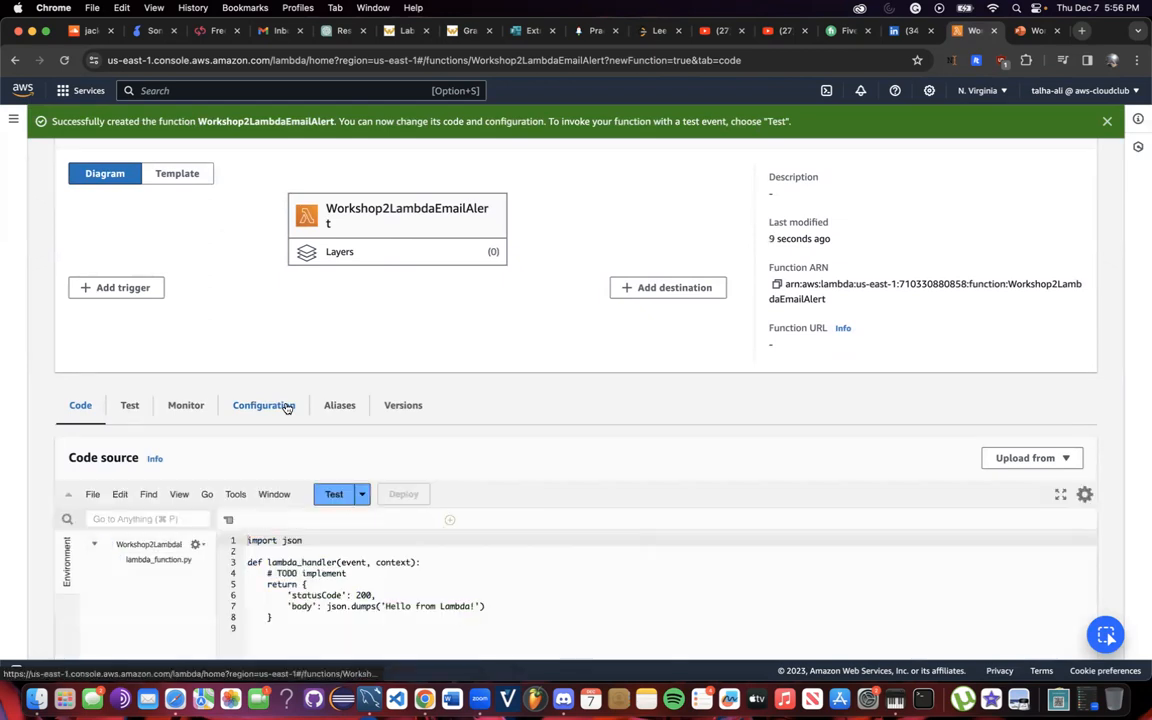
click(286, 405)
scroll(350, 530, down, 5)
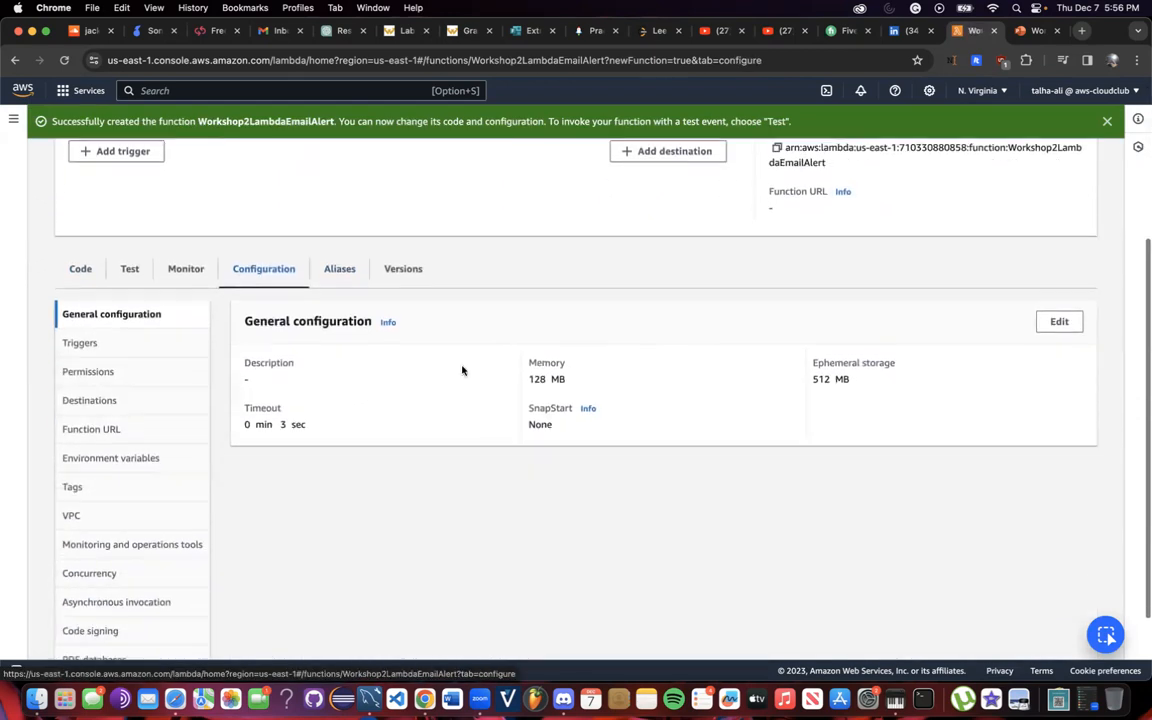
scroll(469, 296, down, 2)
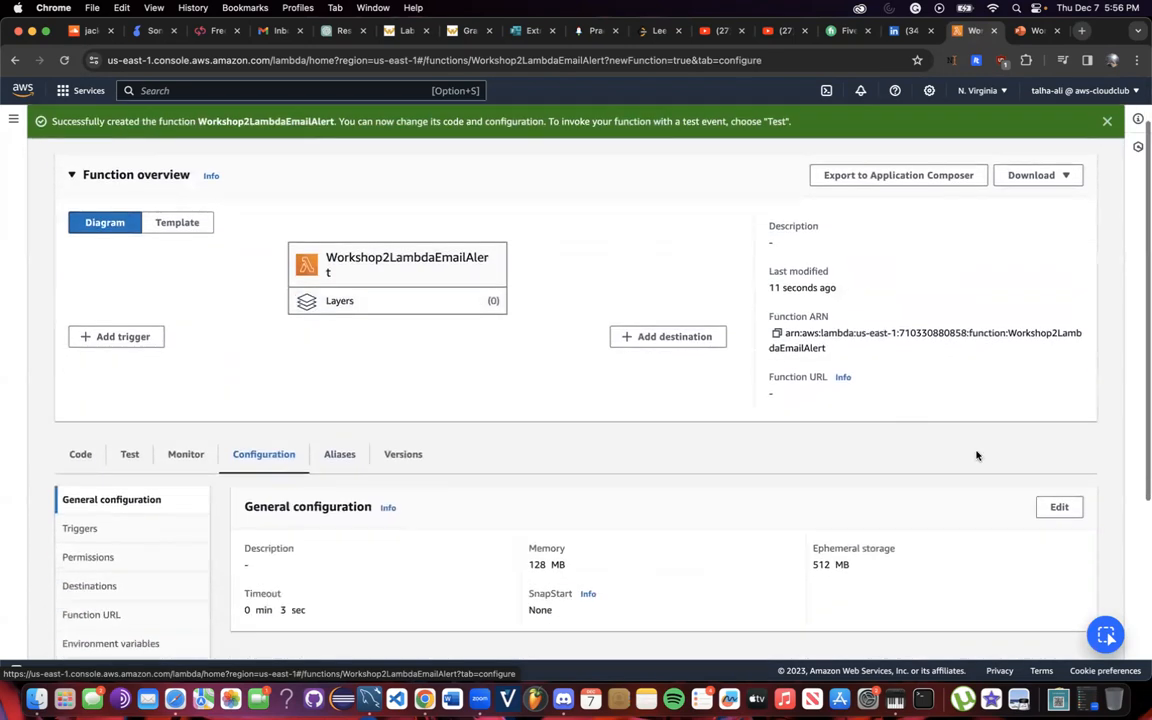
click(1064, 508)
scroll(88, 258, down, 2)
Set memory and ephemeral storage to 1024 MB and timeout to 1 min 0 sec, then save.
double_click(111, 256)
text(1024)
double_click(121, 337)
text(10)
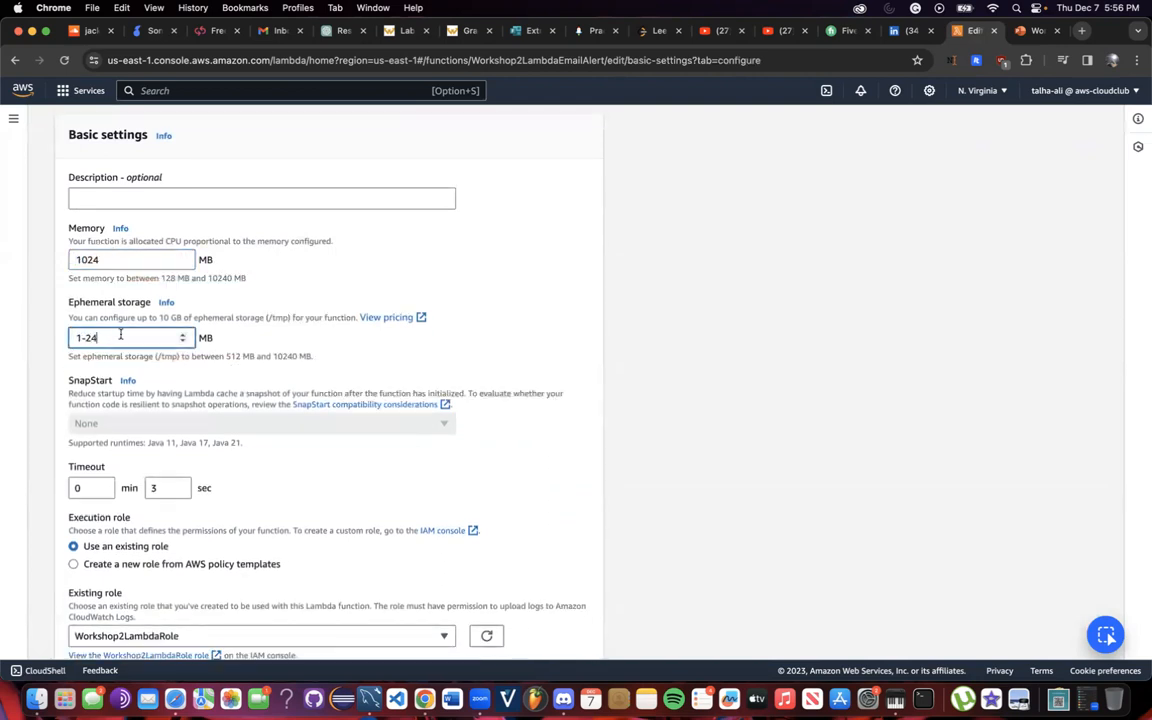
key(BackSpace)
key(BackSpace)
text(24)
scroll(160, 393, down, 2)
click(100, 423)
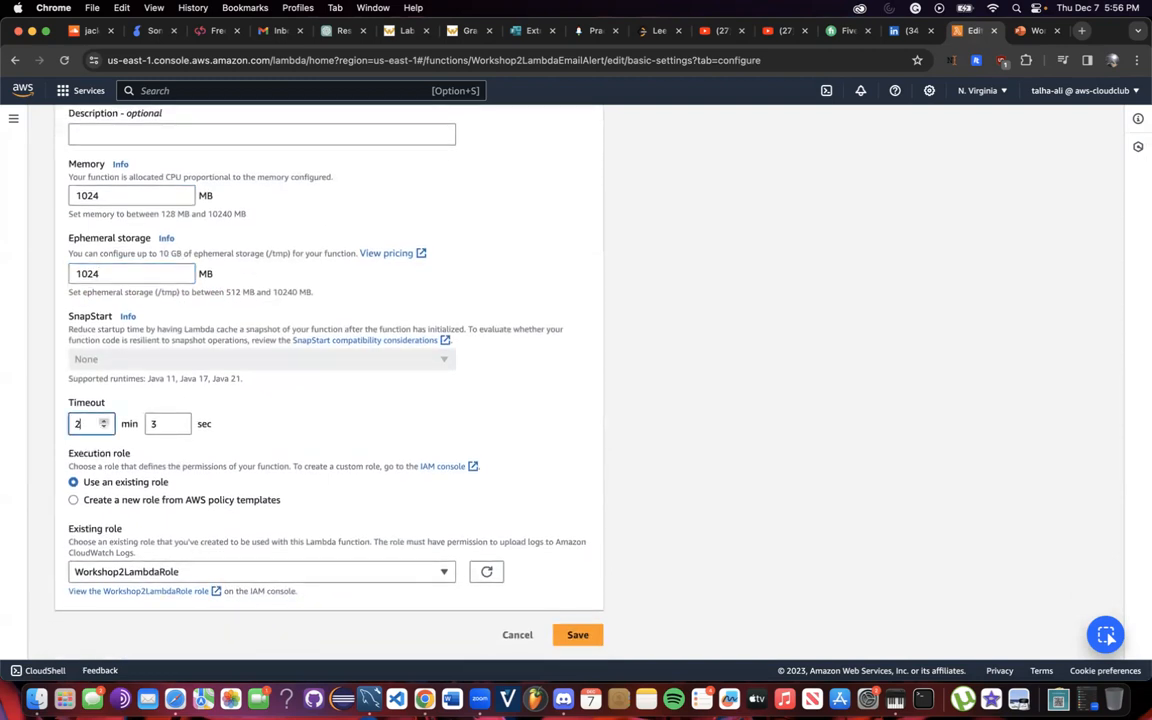
key(BackSpace)
text(1)
click(173, 426)
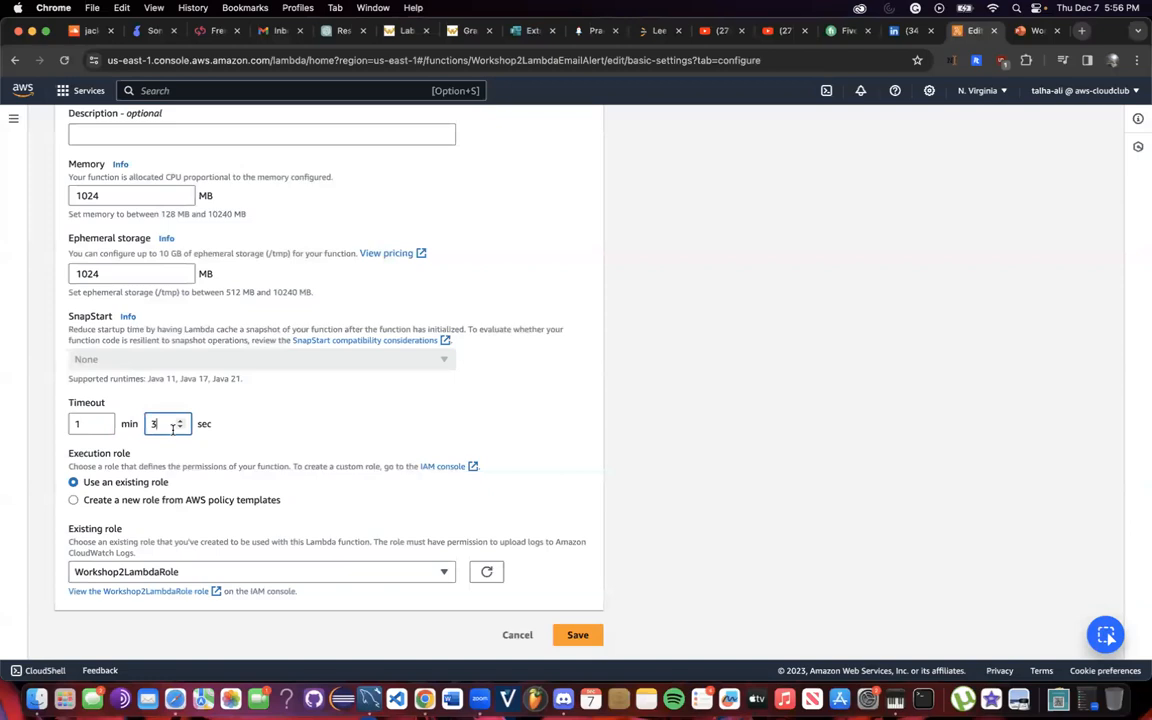
key(BackSpace)
key(BackSpace)
text(0)
click(580, 632)
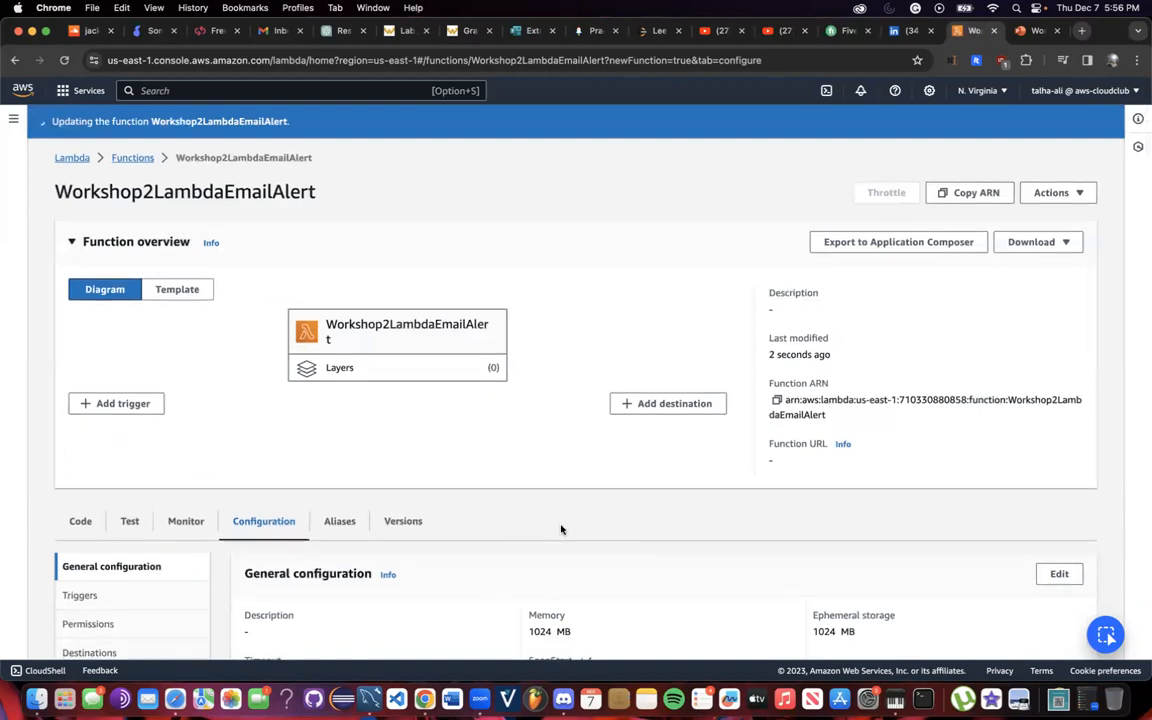
Go to the function's Triggers section and begin adding a trigger.
scroll(325, 430, down, 5)
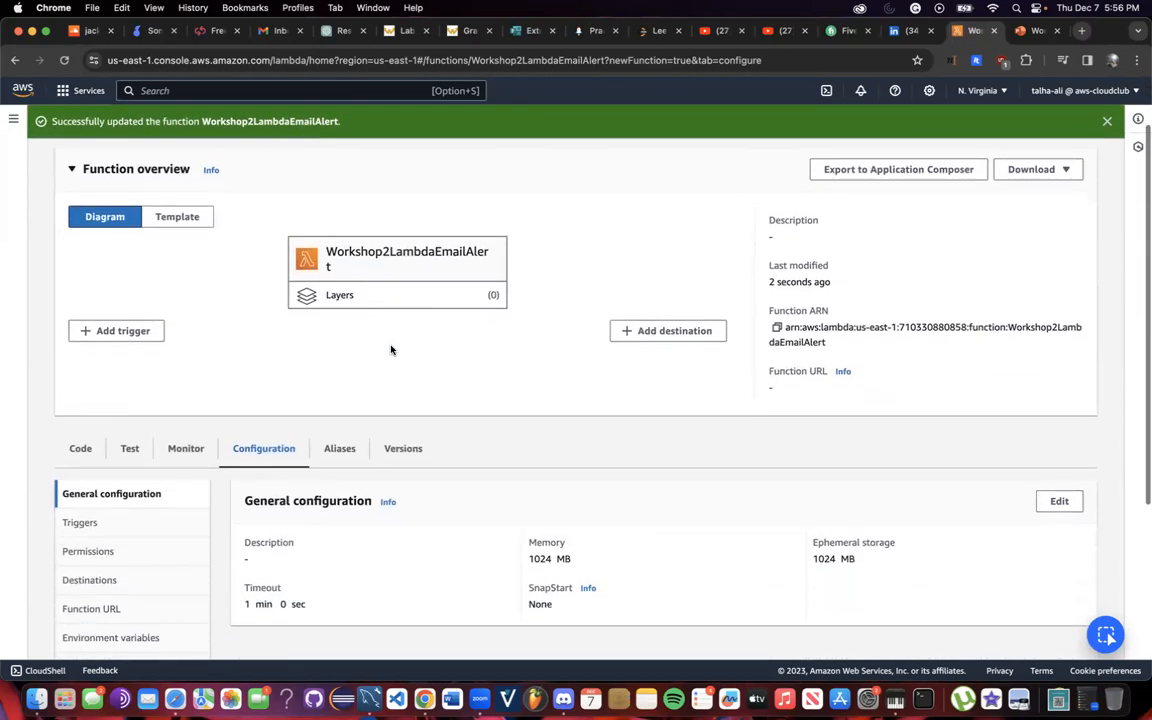
click(118, 428)
scroll(288, 327, up, 2)
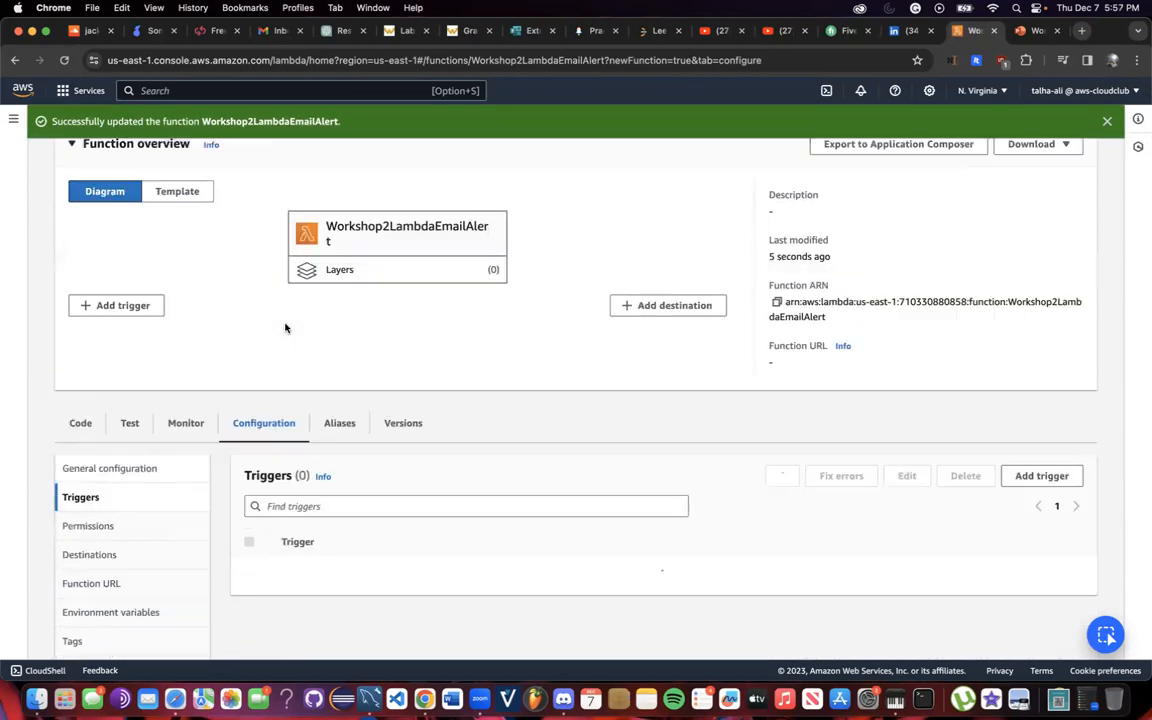
scroll(430, 325, down, 2)
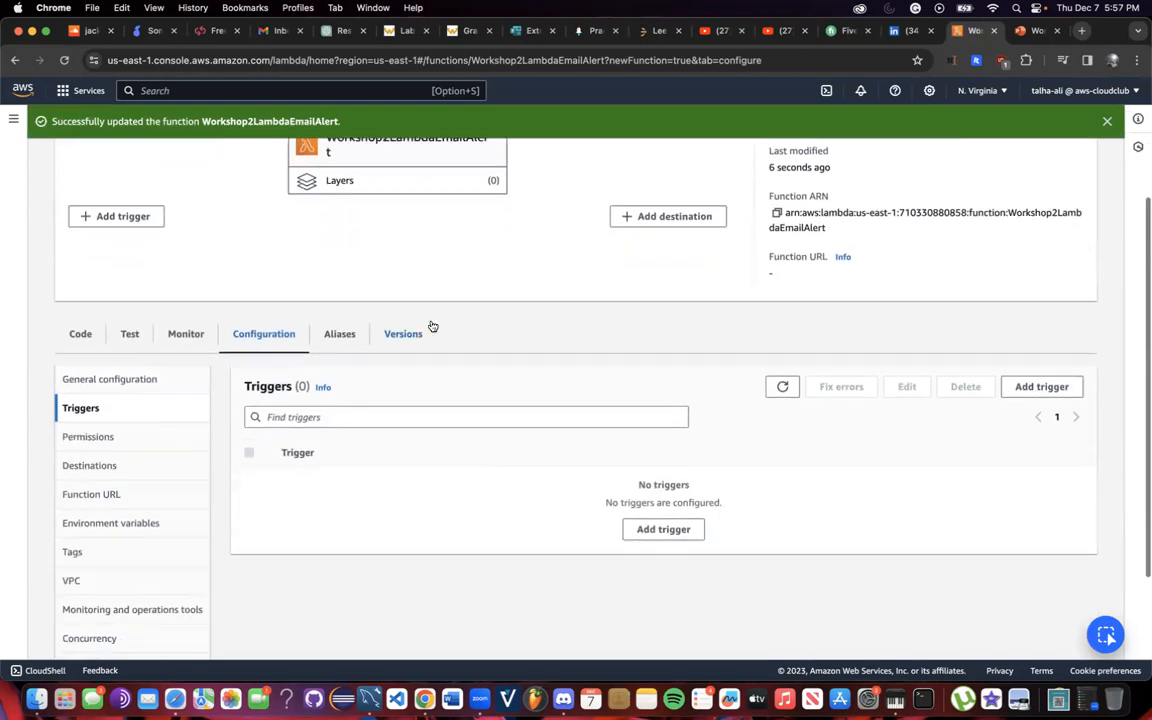
scroll(442, 468, down, 1)
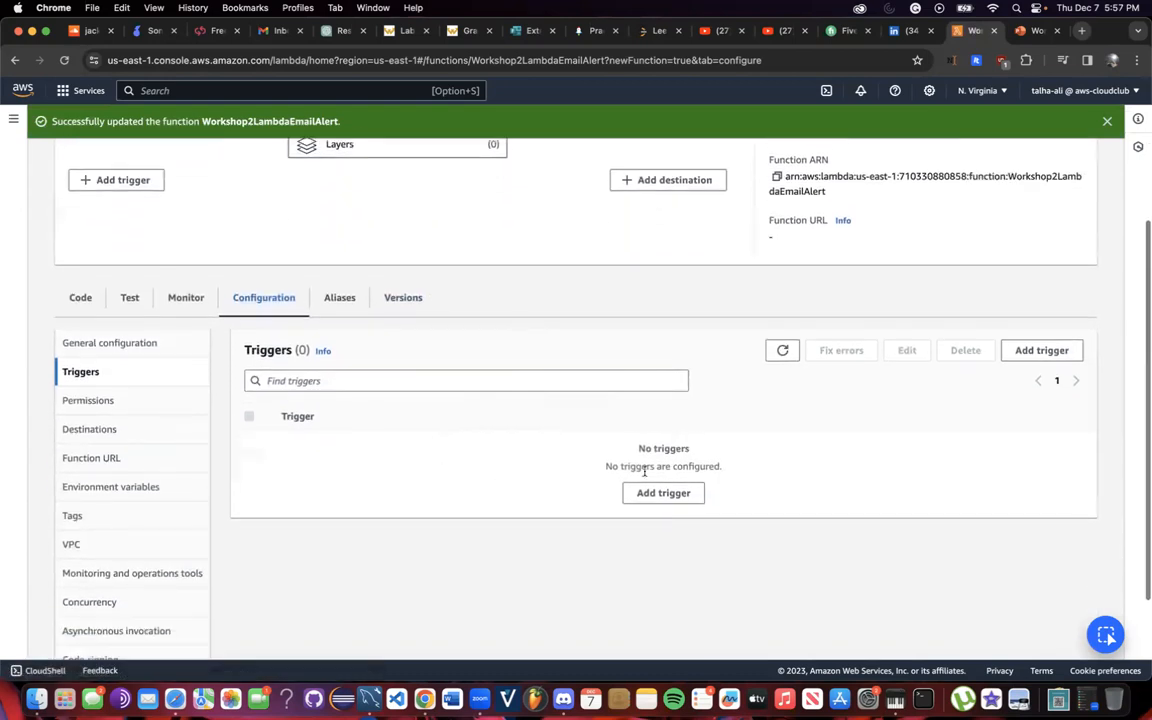
click(663, 495)
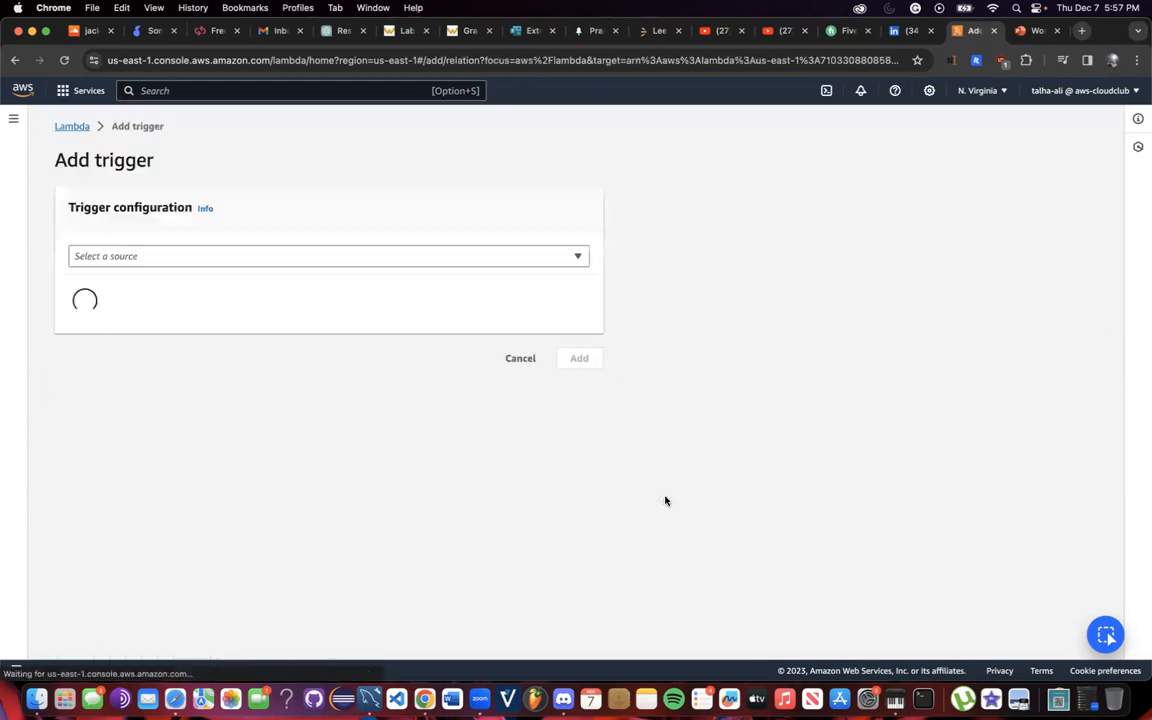
Add an S3 trigger on bucket workshop2upload for all object create events, acknowledging recursive invocation.
click(267, 256)
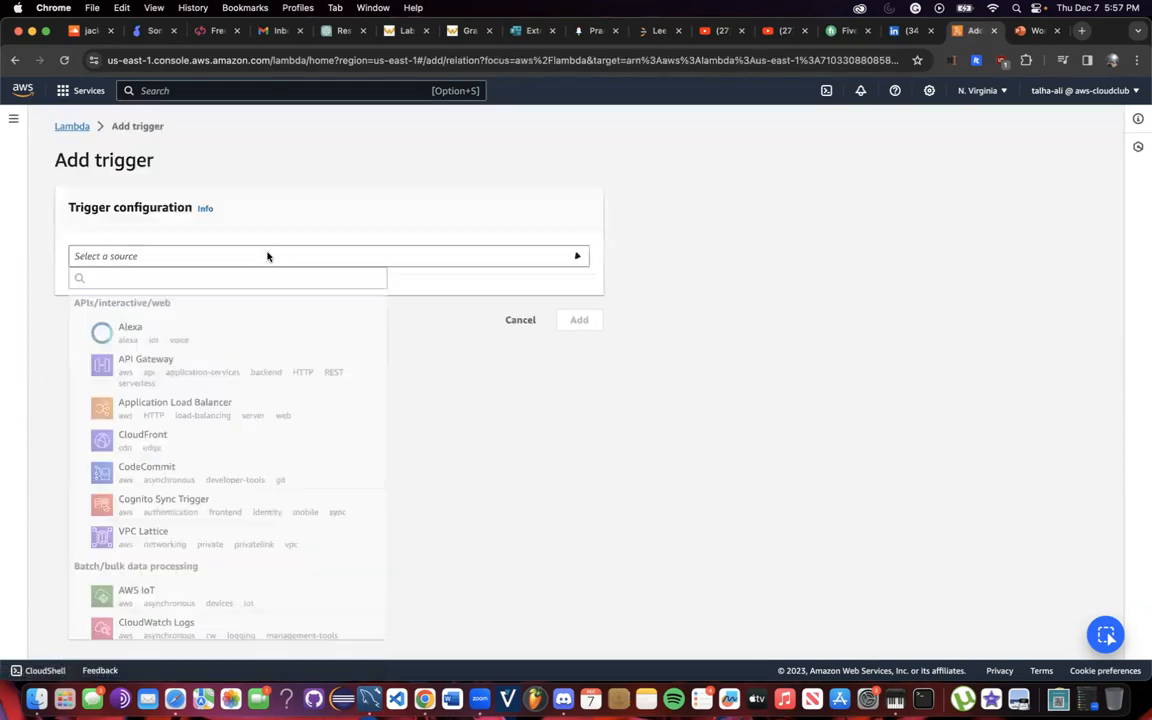
text(s3)
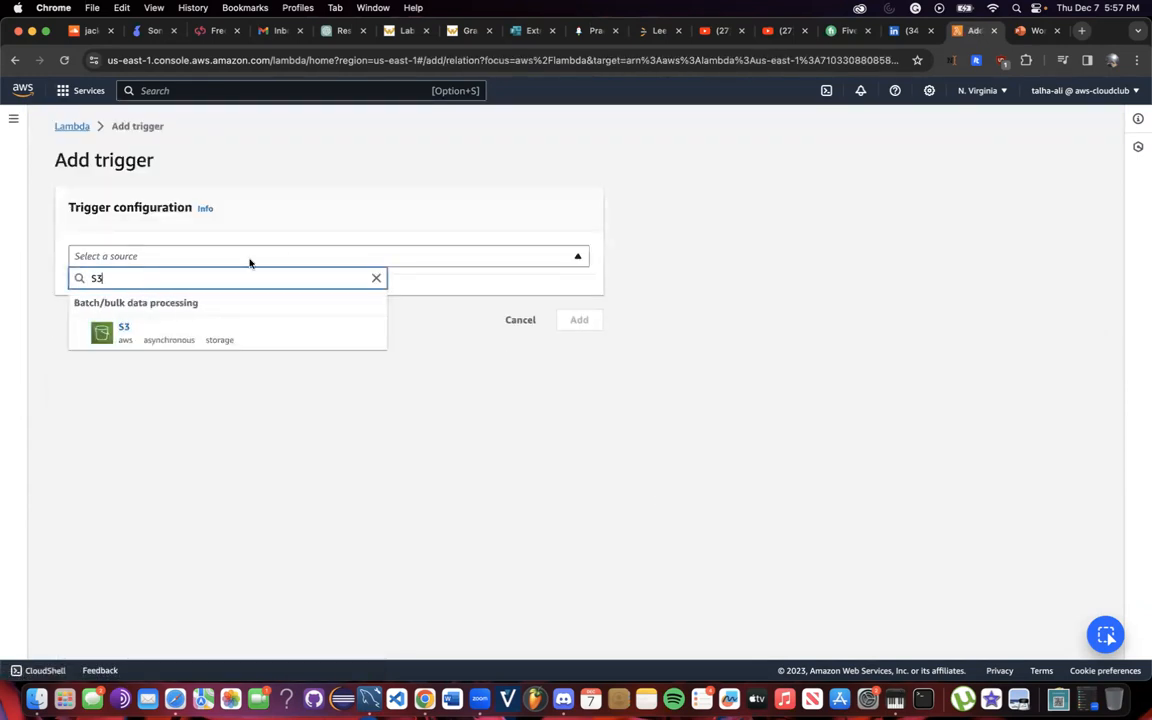
click(118, 329)
click(157, 329)
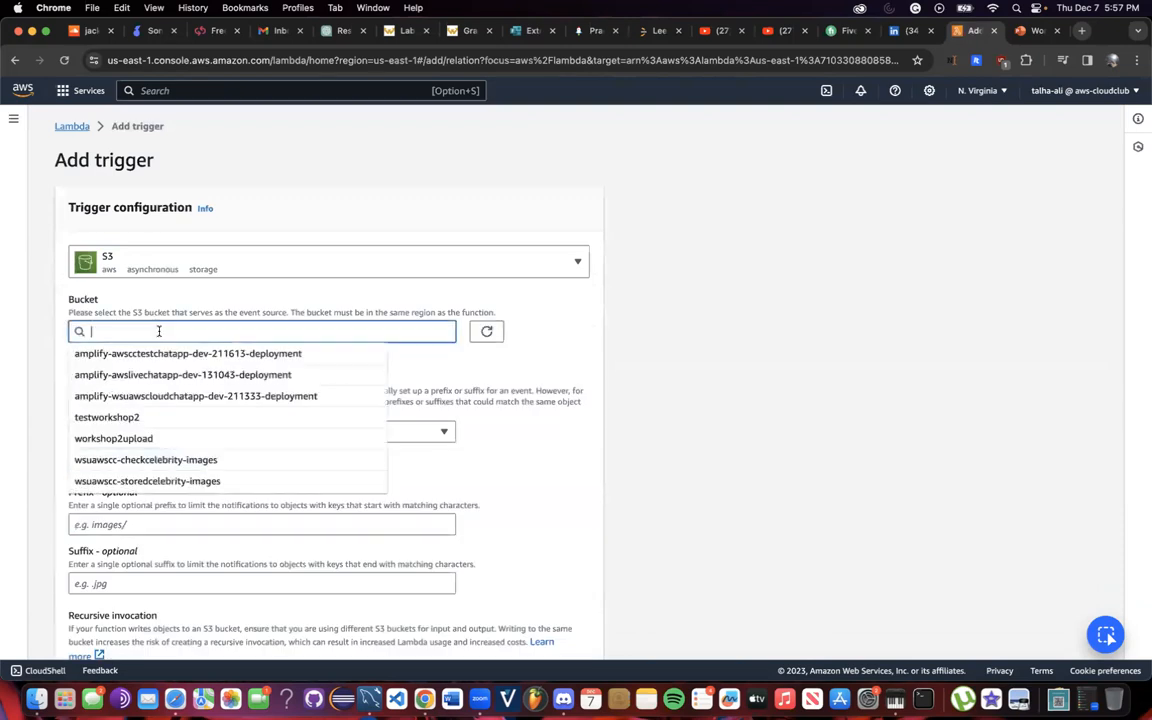
click(158, 440)
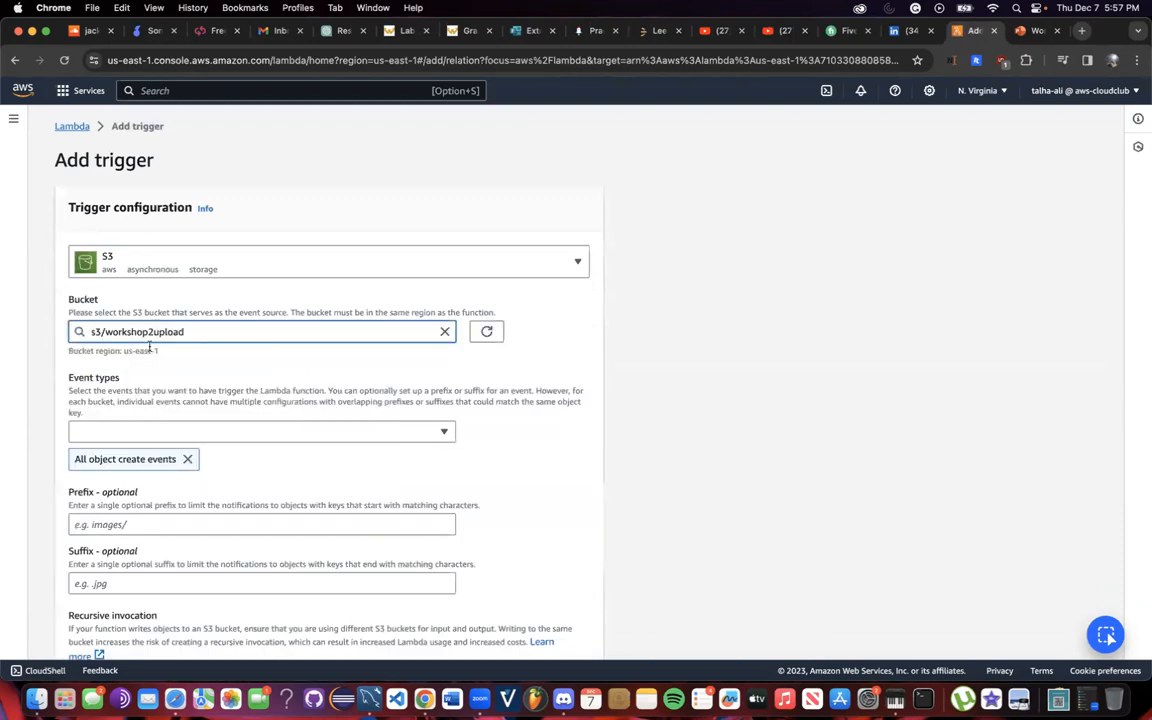
scroll(162, 374, down, 3)
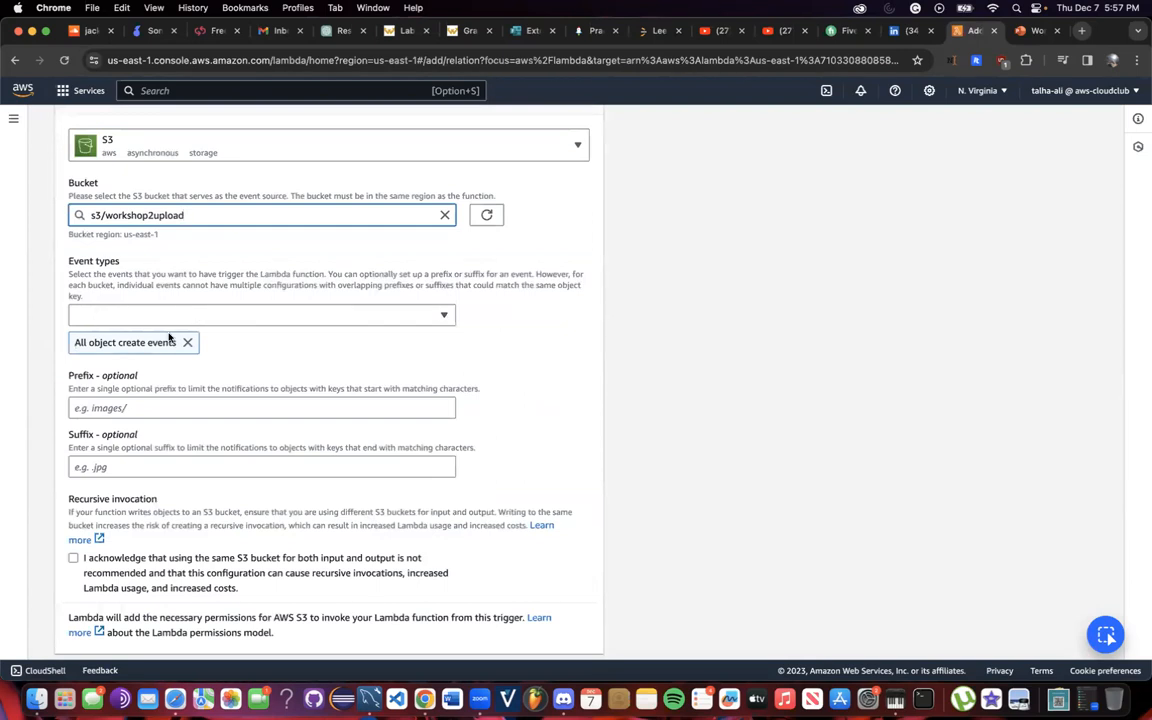
click(157, 316)
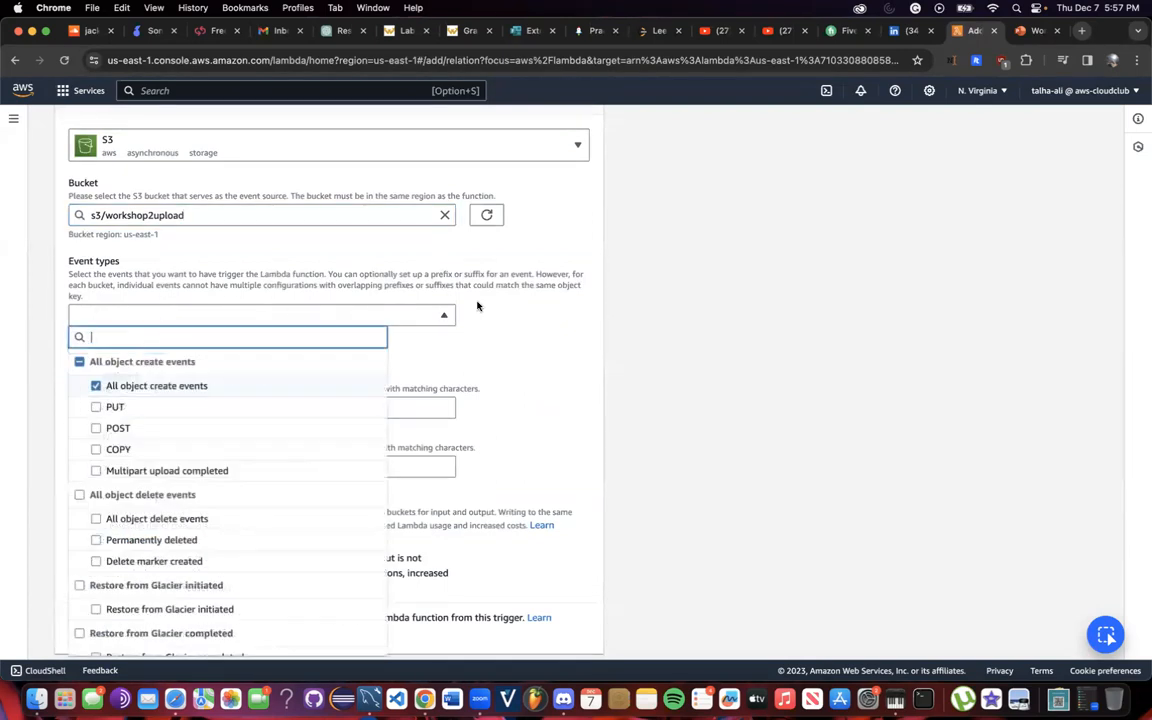
click(506, 306)
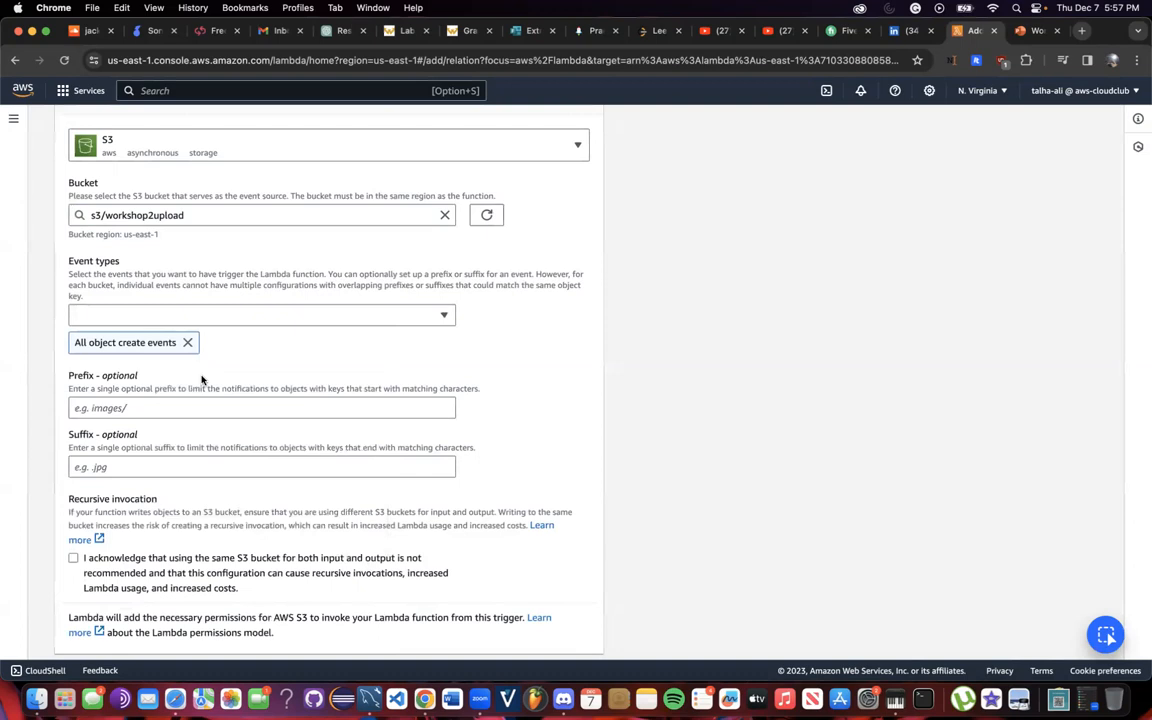
scroll(202, 379, down, 2)
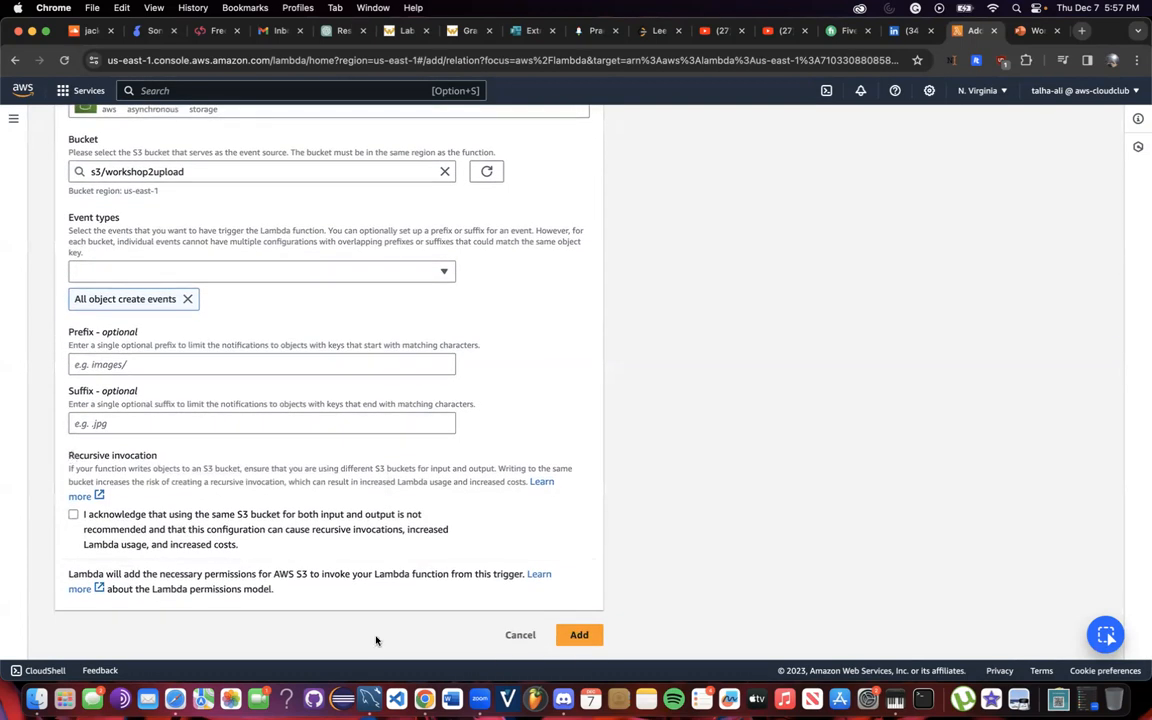
click(580, 634)
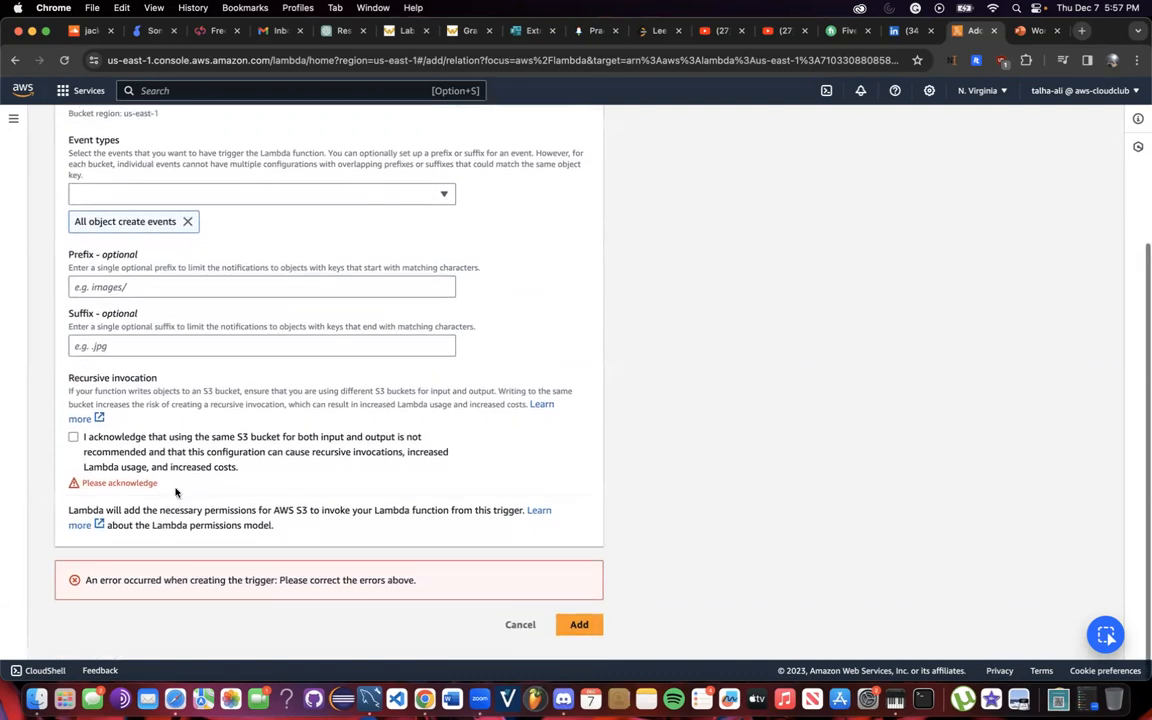
click(74, 460)
click(583, 628)
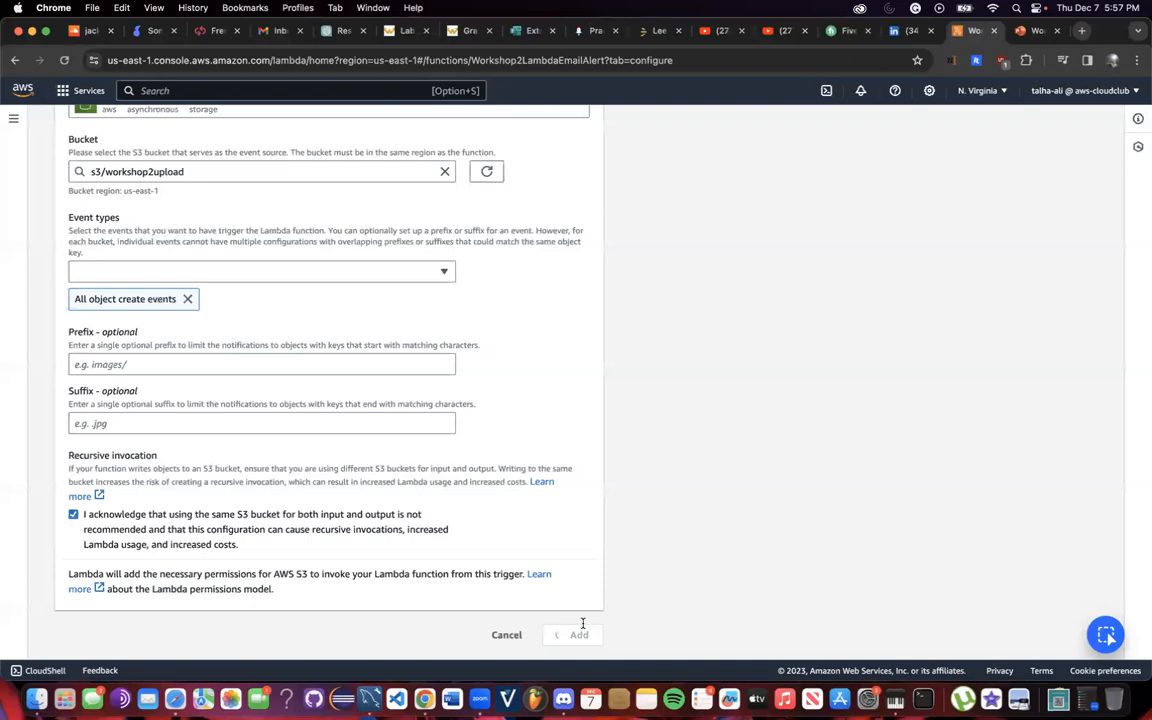
View the function's code, then bring up the Lambda navigation panel.
scroll(651, 522, down, 3)
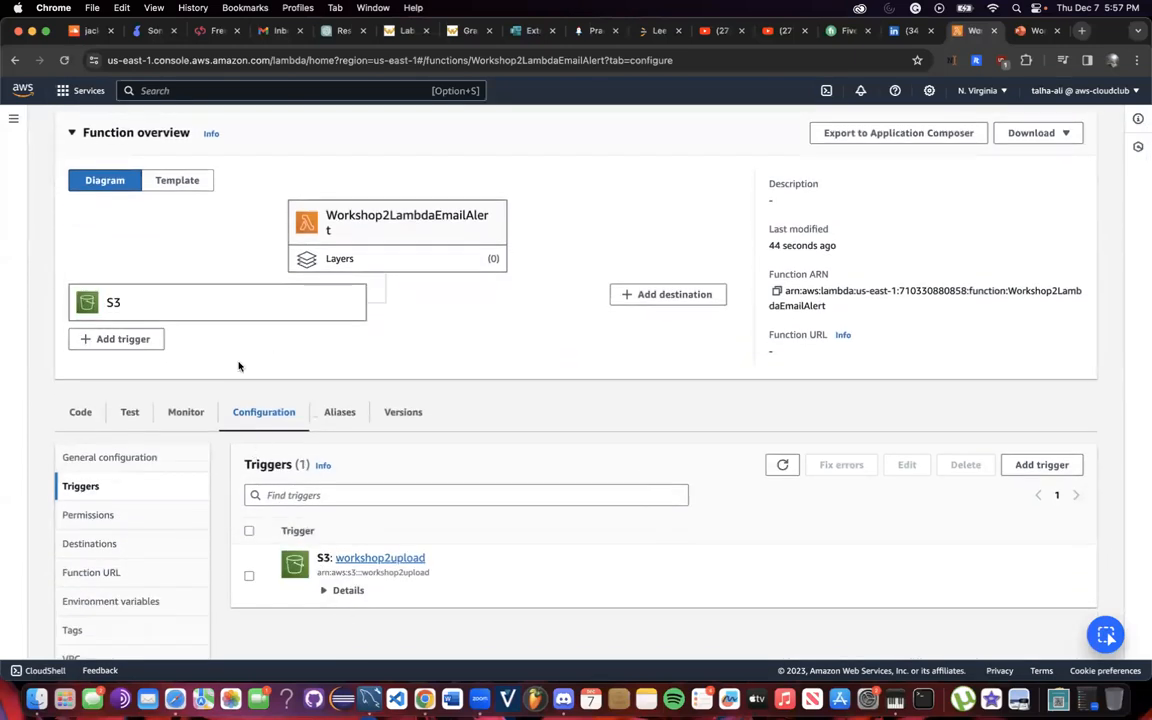
click(74, 423)
scroll(357, 450, down, 1)
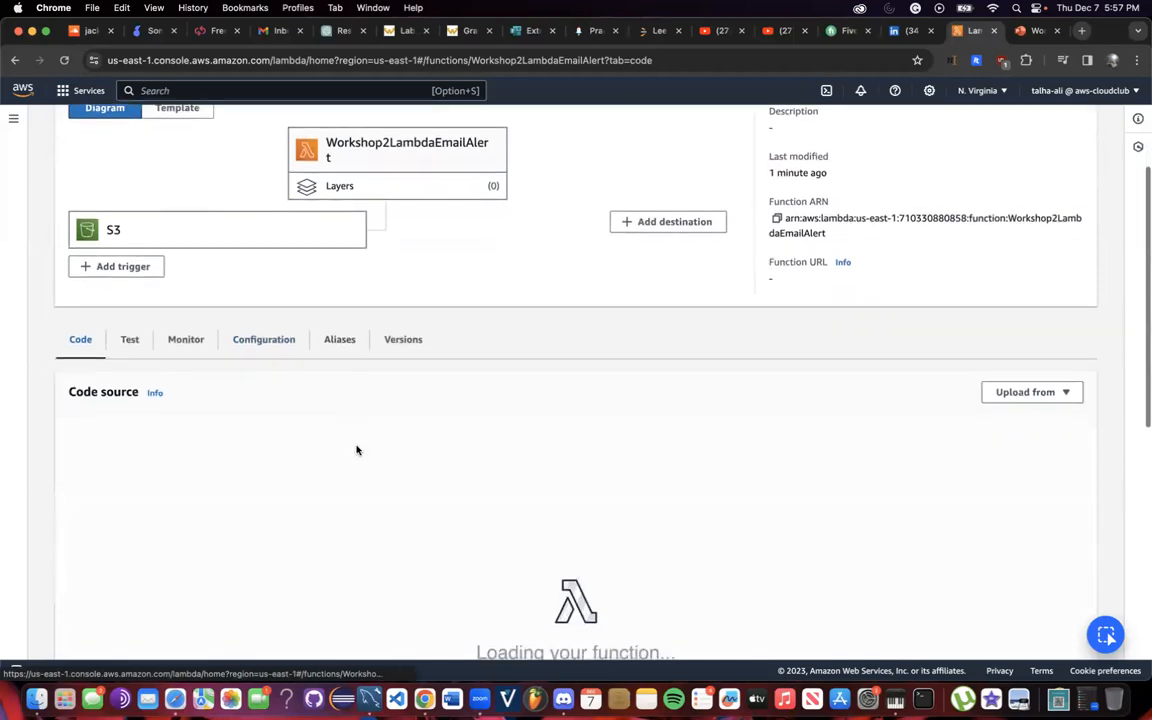
scroll(442, 476, down, 1)
scroll(446, 464, up, 2)
scroll(446, 464, up, 3)
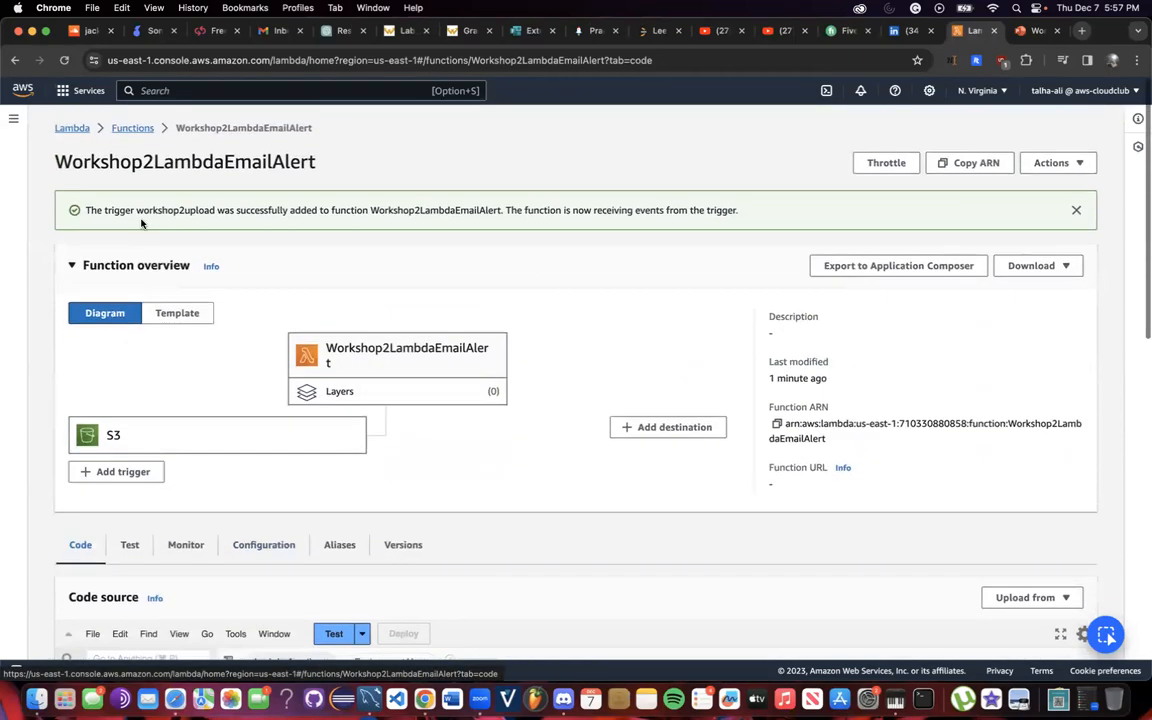
click(14, 120)
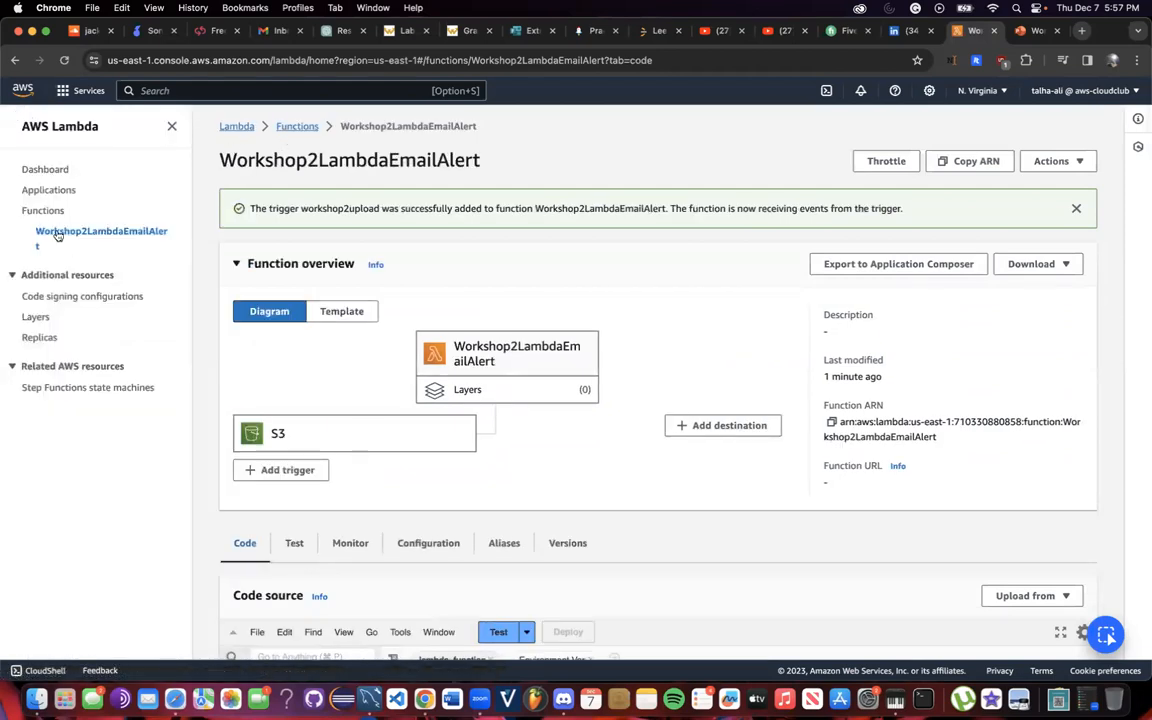
Open the TestWorkshop2 function and select its entire SNS notification script for copying.
click(50, 212)
click(290, 286)
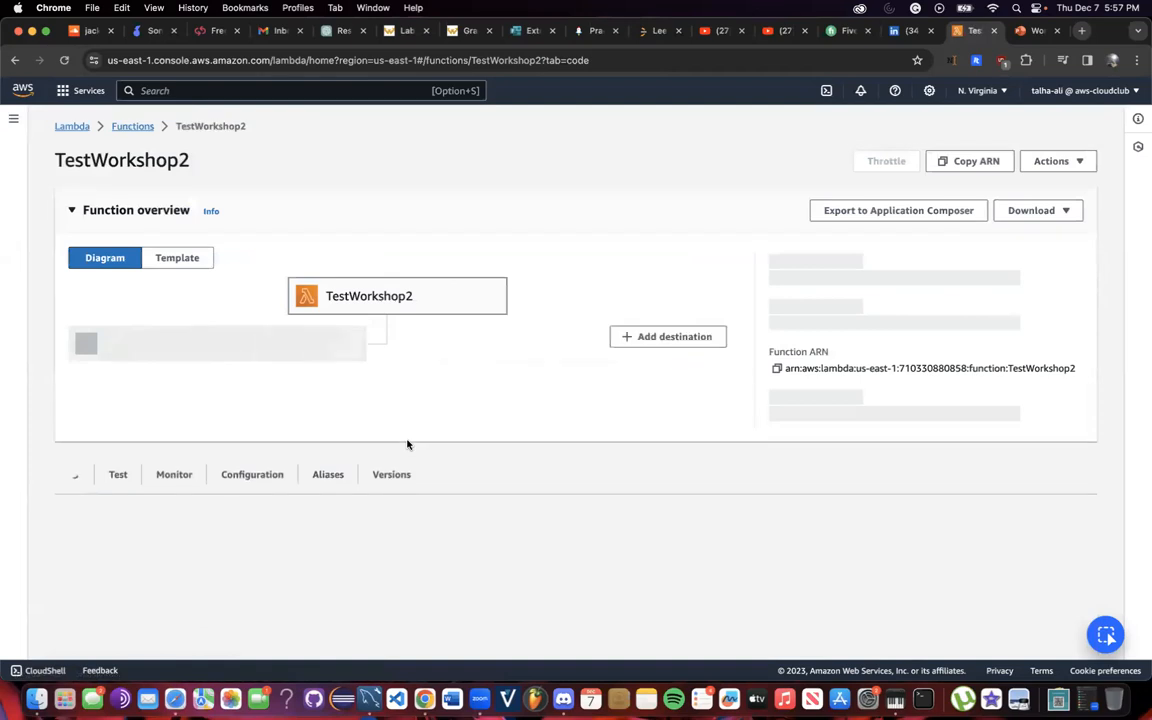
scroll(283, 481, down, 1)
scroll(226, 505, down, 4)
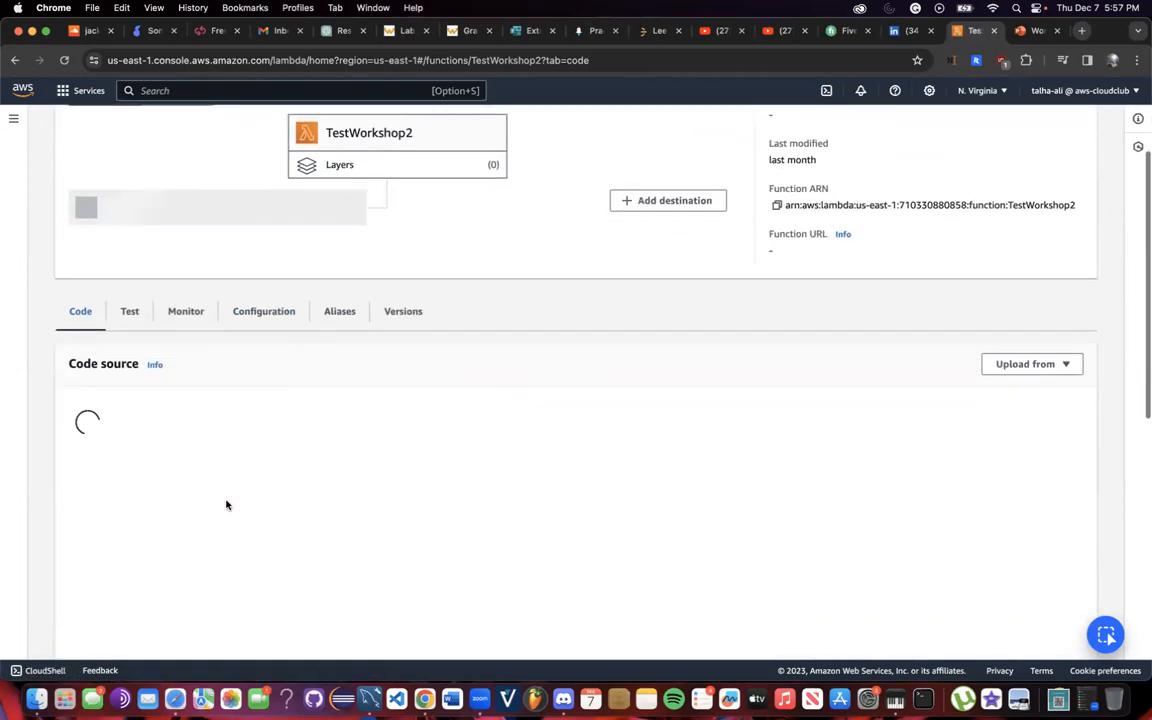
scroll(226, 505, down, 1)
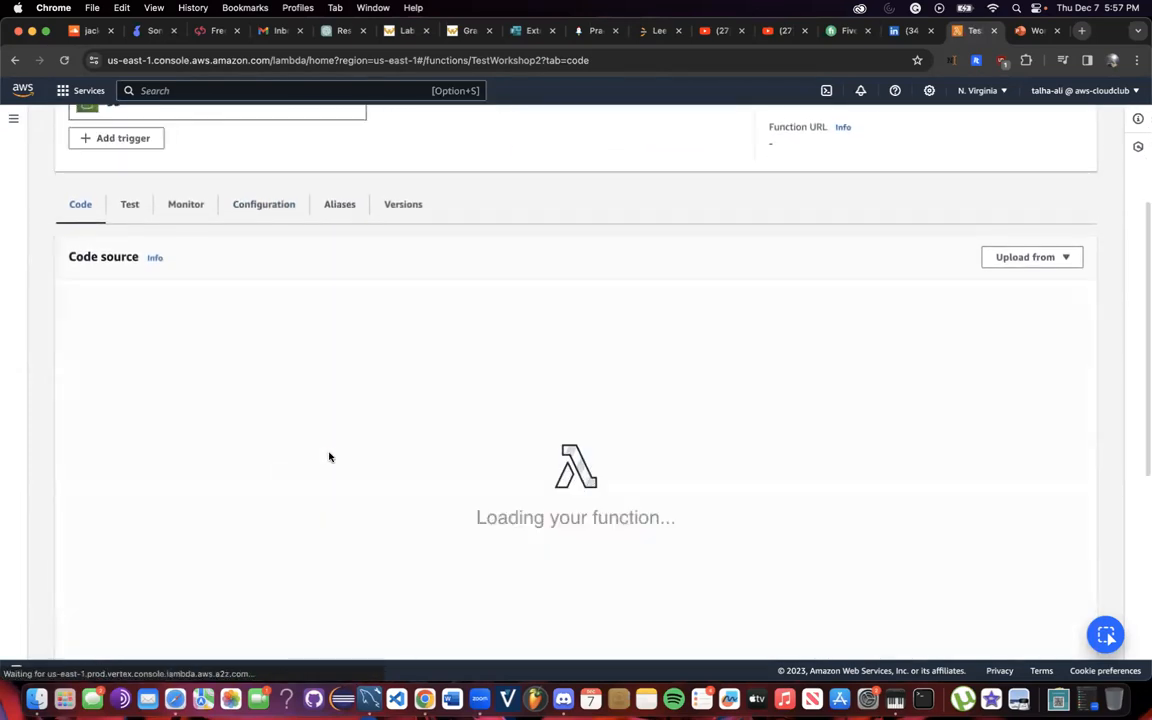
scroll(458, 494, down, 2)
click(401, 349)
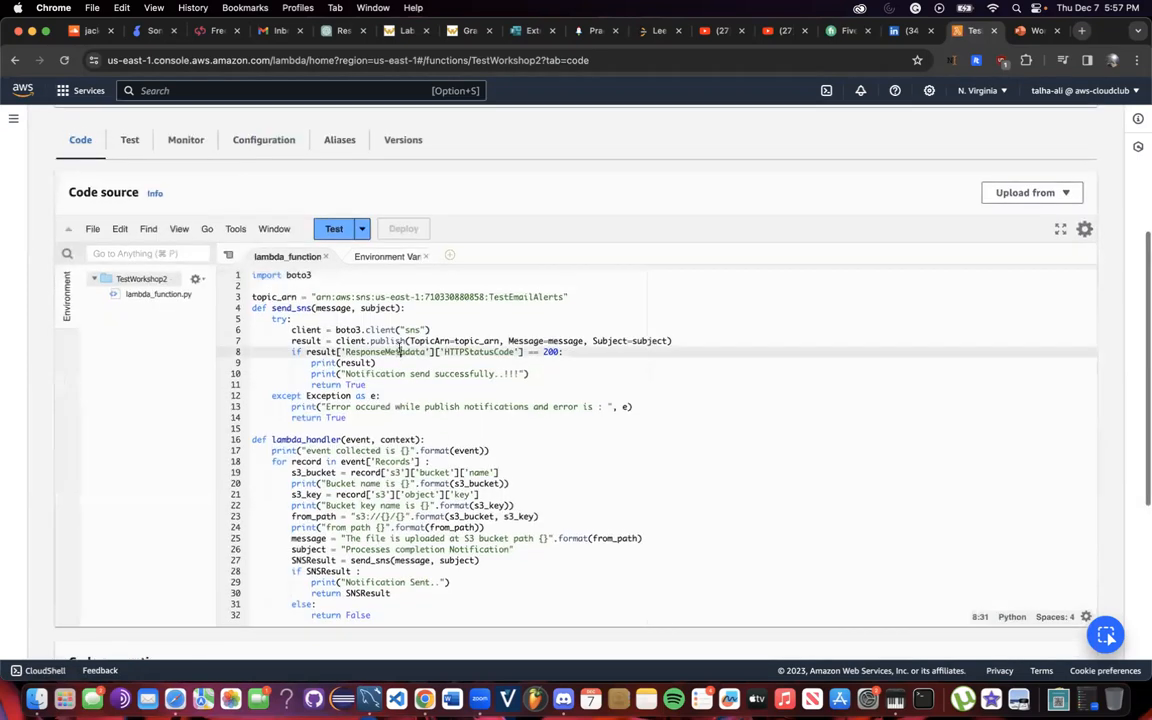
key(super+a)
key(super+c)
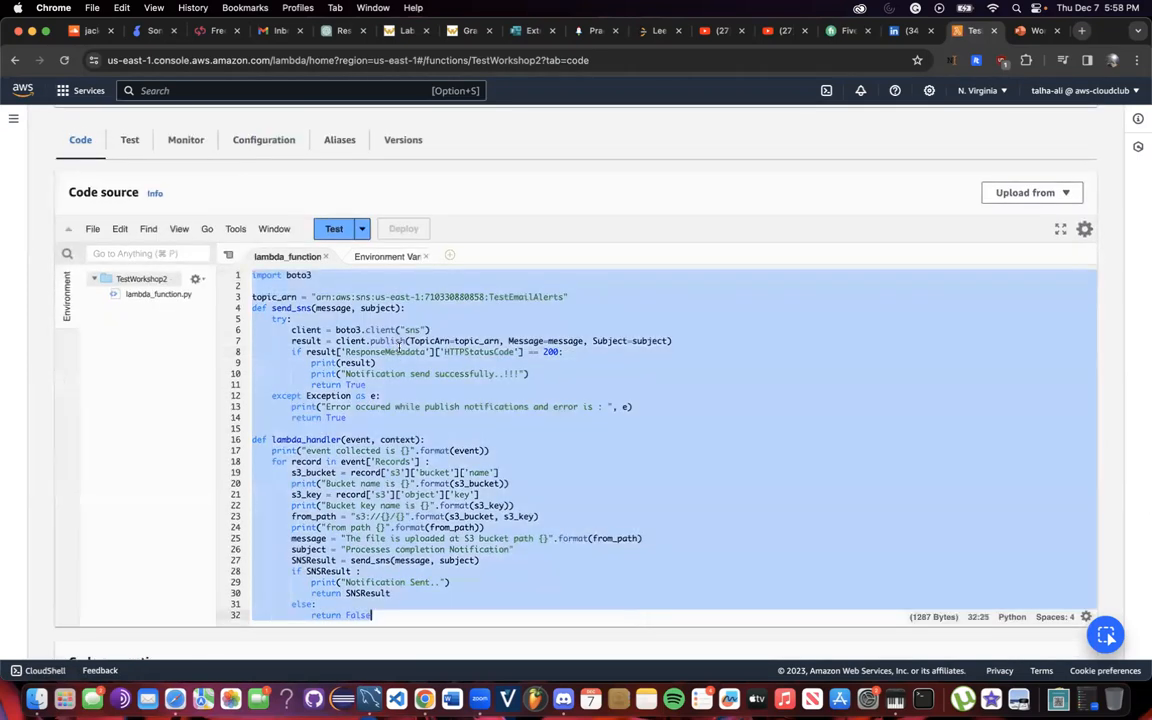
scroll(400, 350, up, 5)
Return to the Workshop2LambdaEmailAlert function through the Functions list.
click(14, 118)
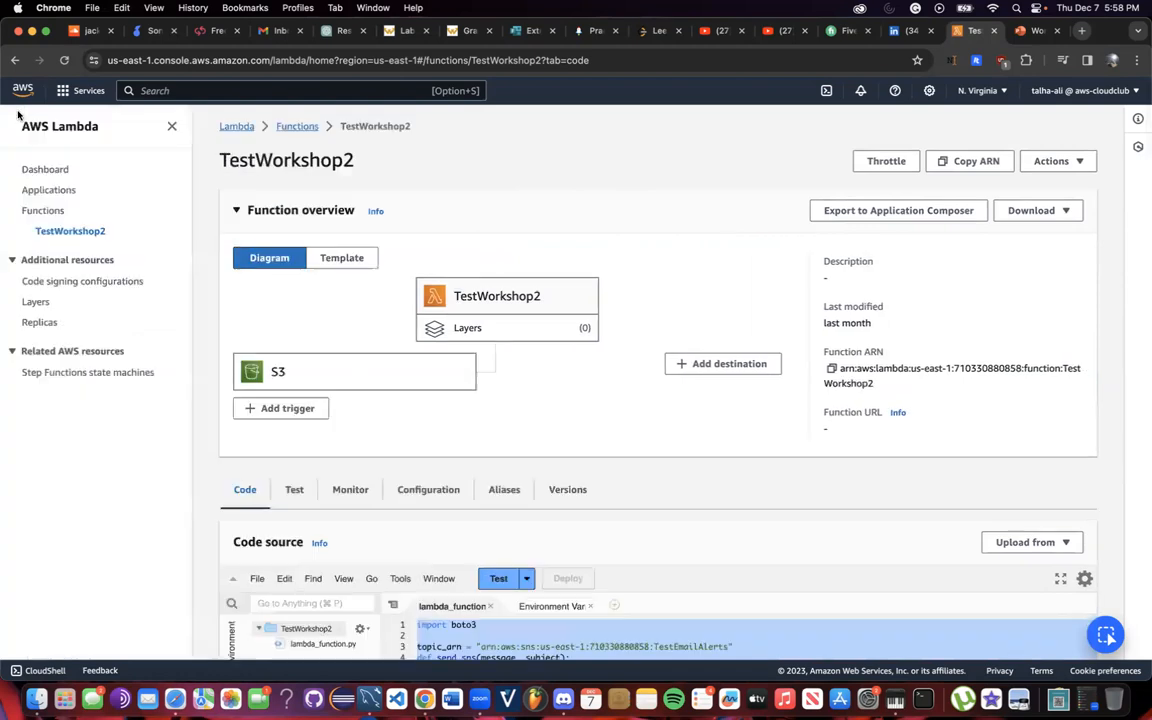
click(43, 210)
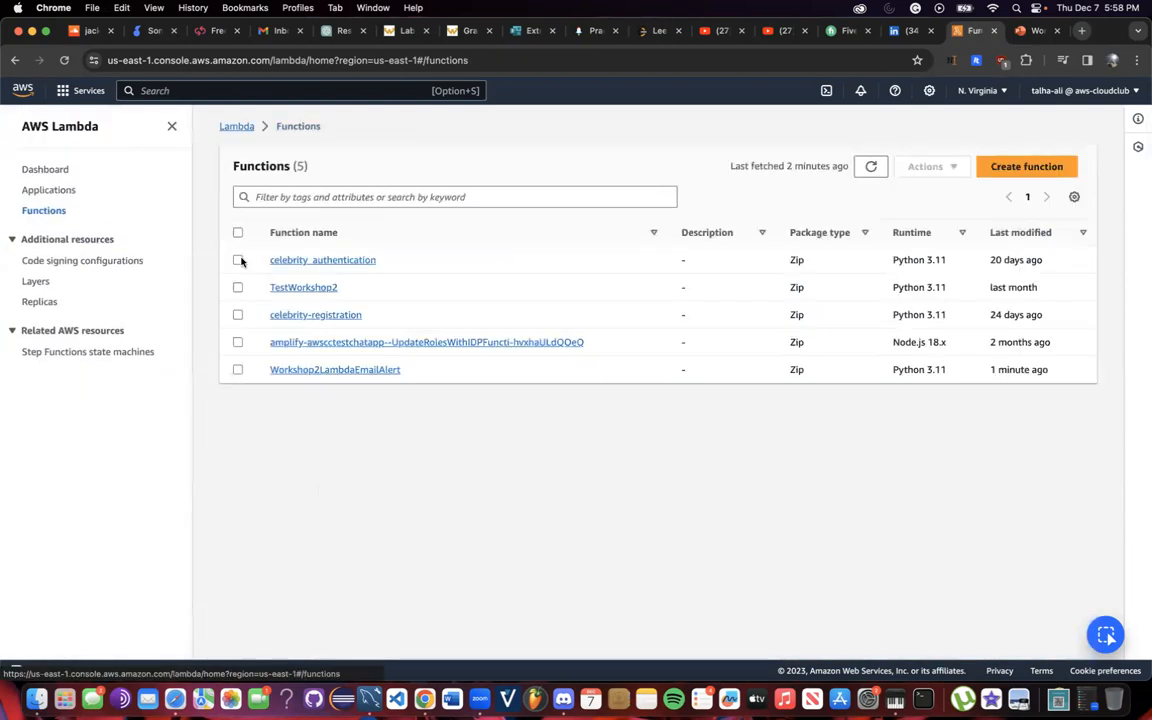
click(320, 370)
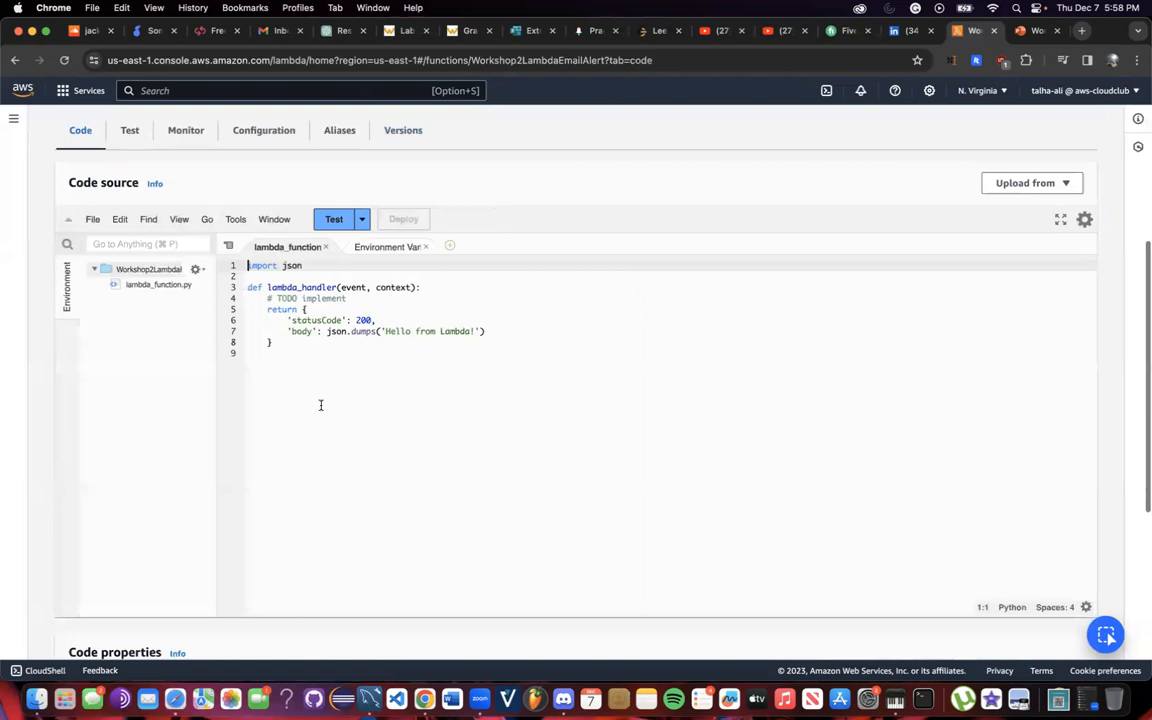
Replace the default Hello from Lambda code with the copied SNS notification script.
drag(310, 367, 248, 265)
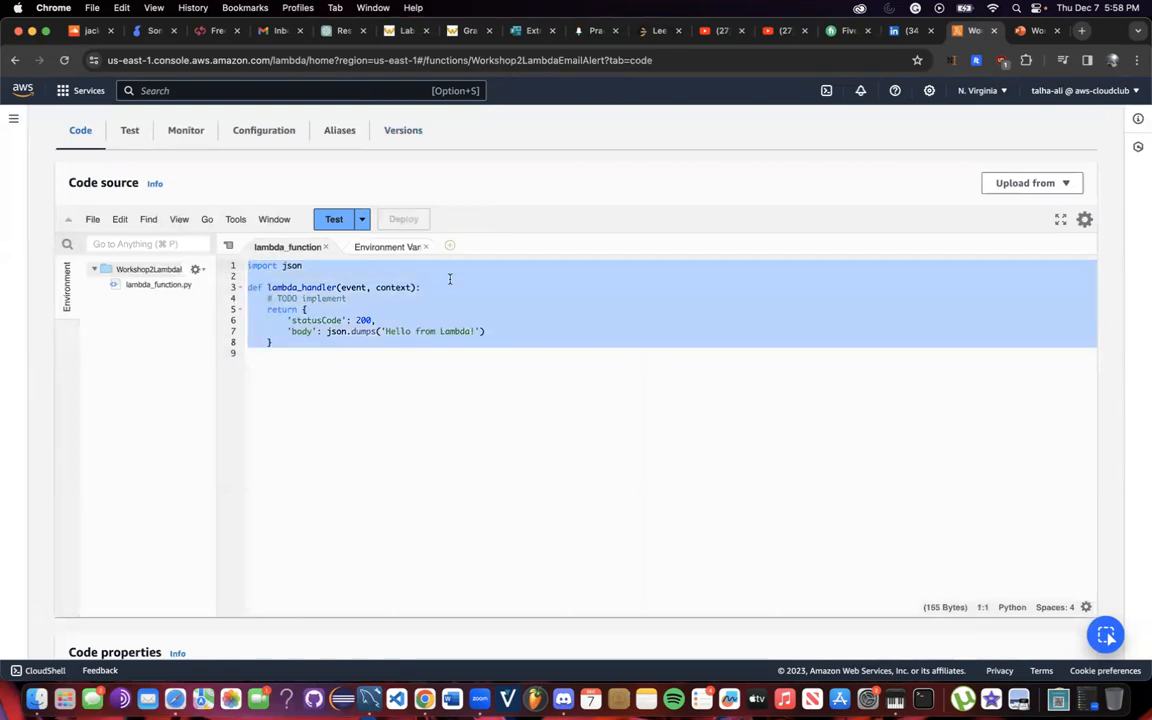
key(super+v)
scroll(465, 371, down, 1)
scroll(465, 371, up, 1)
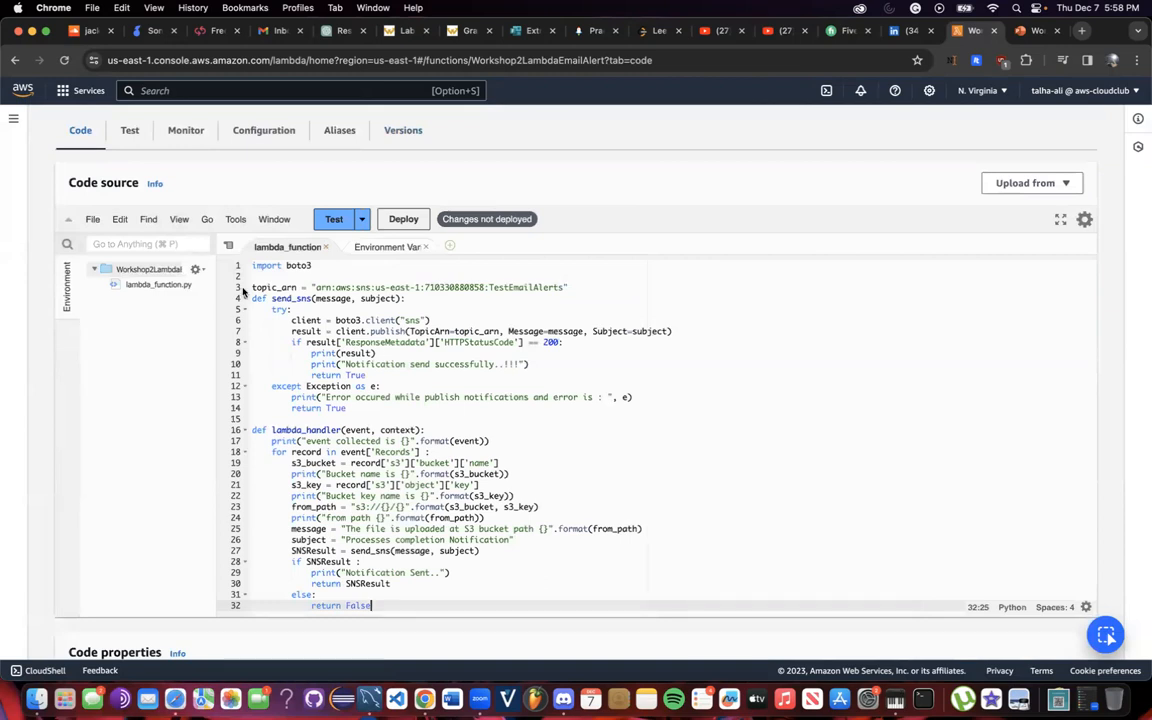
Review the pasted script's import boto3 and topic_arn lines.
drag(328, 273, 220, 267)
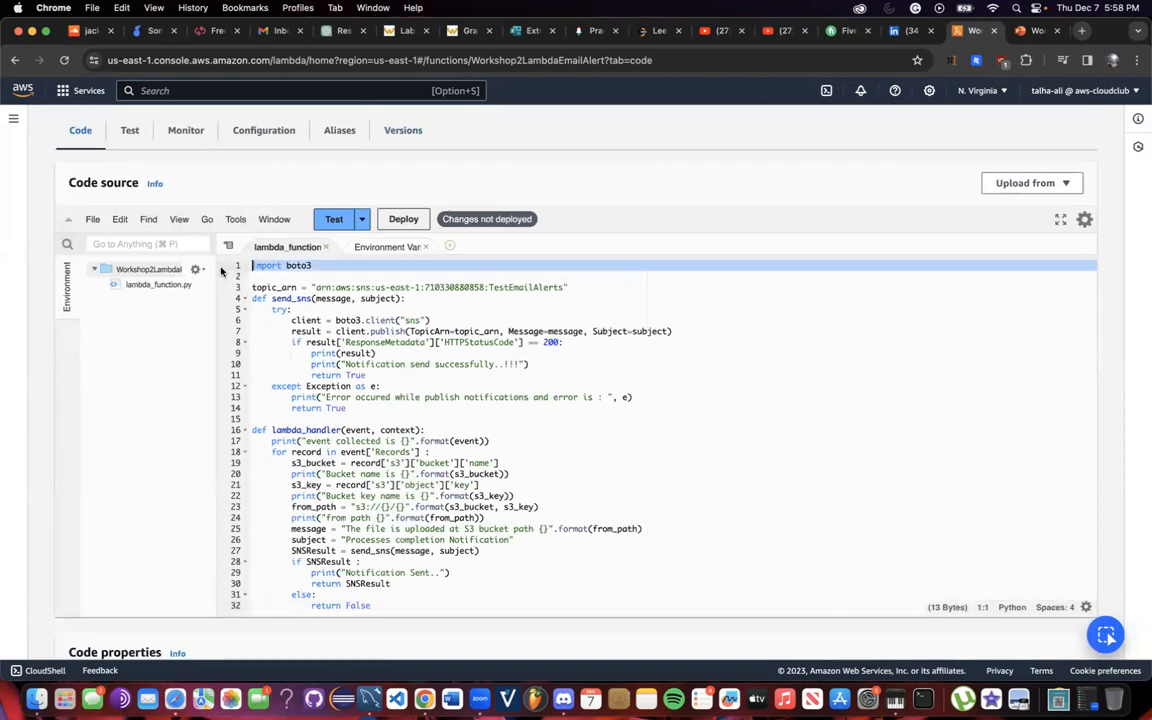
click(306, 277)
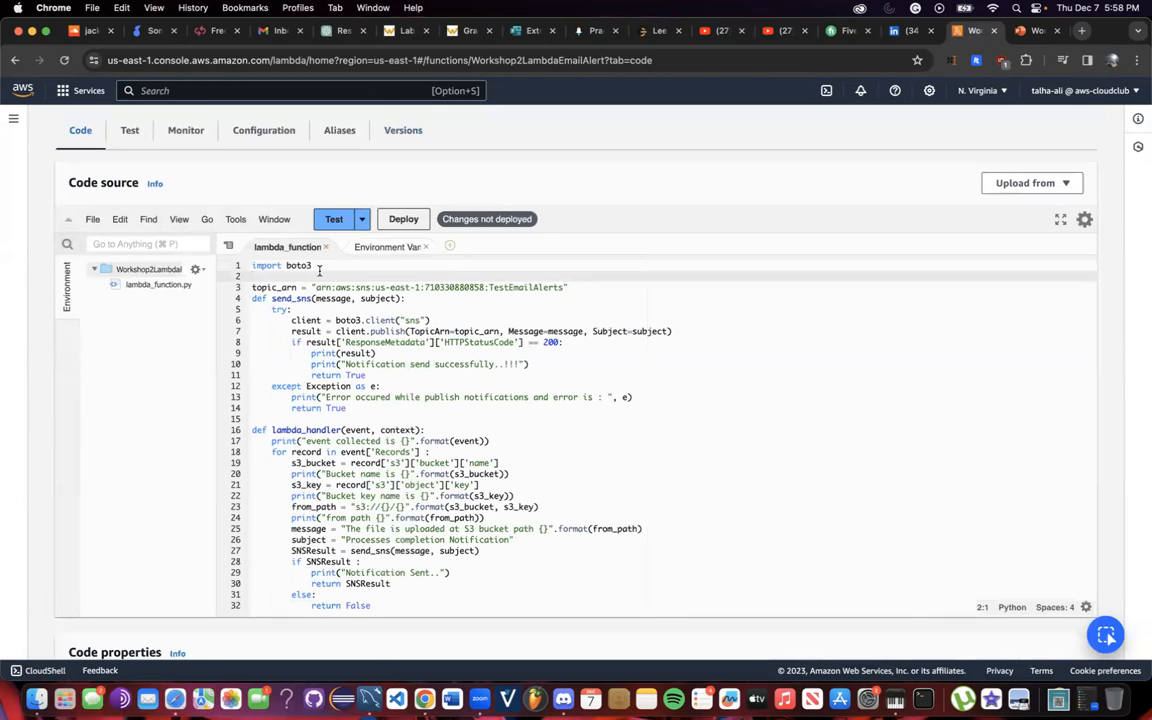
drag(342, 269, 249, 266)
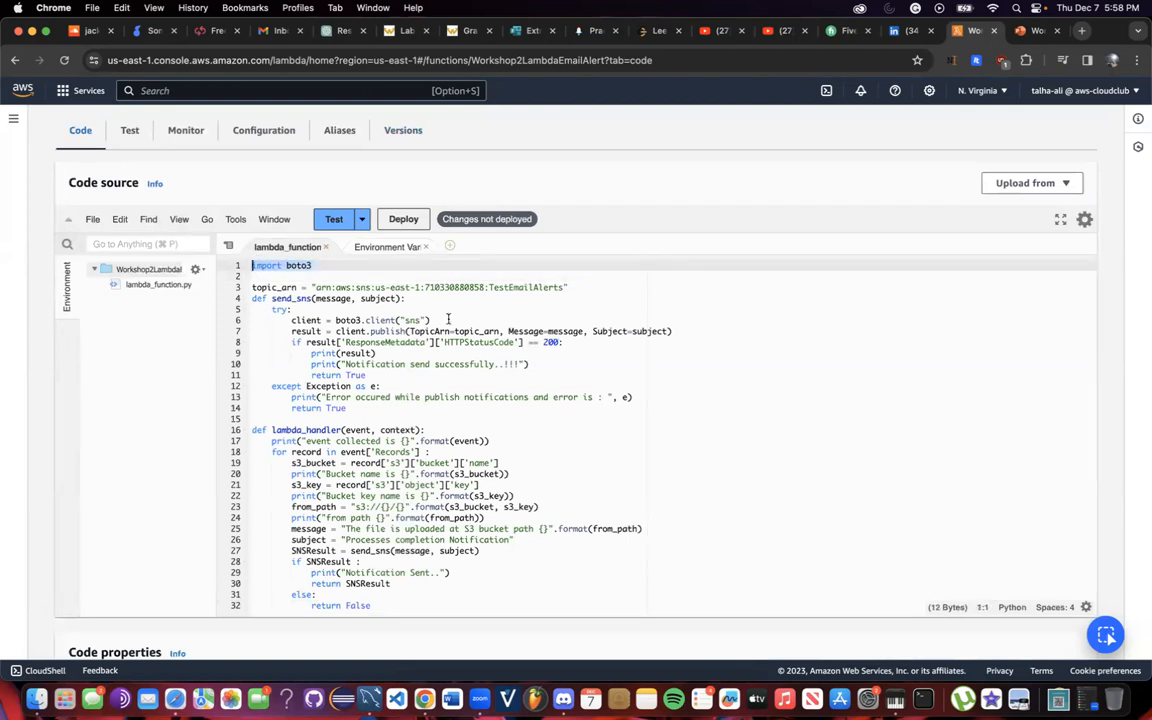
drag(256, 287, 581, 285)
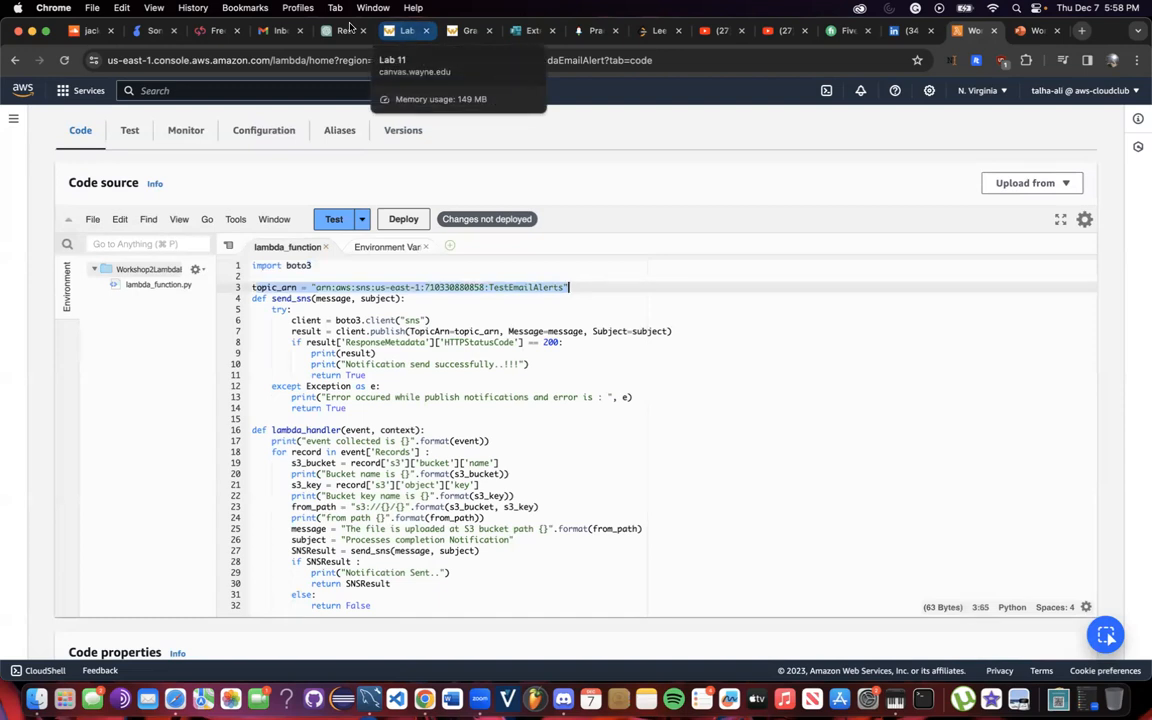
drag(314, 265, 222, 271)
click(337, 267)
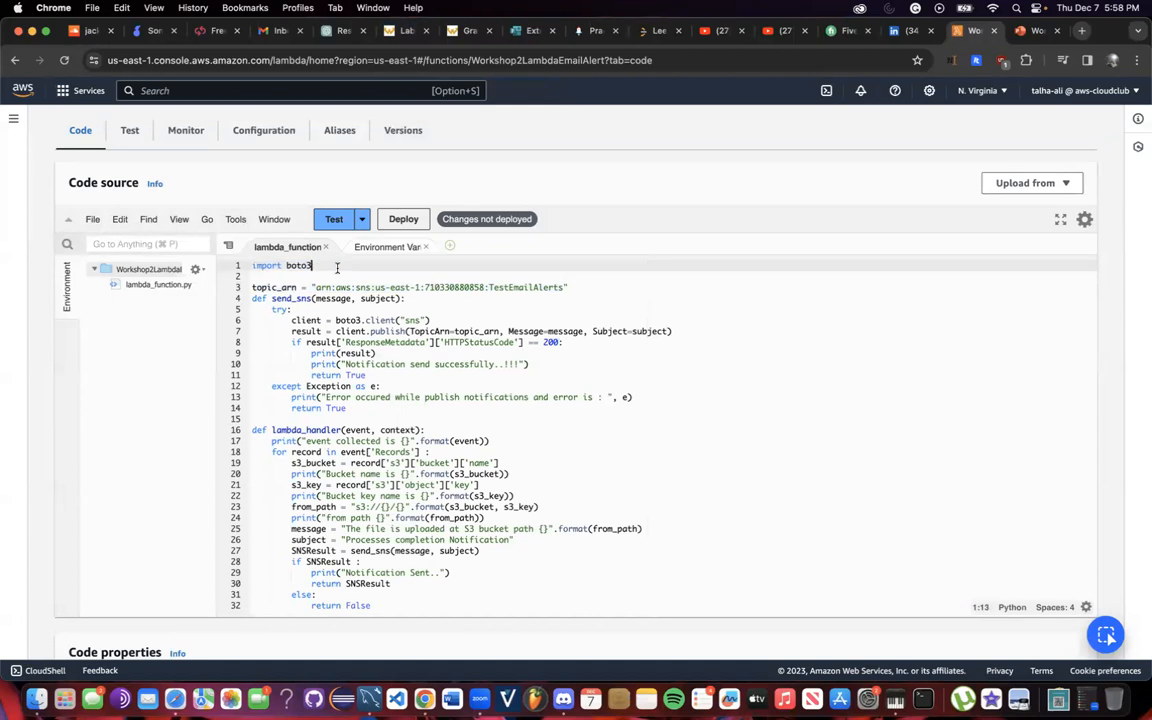
click(325, 279)
drag(342, 265, 224, 270)
click(316, 267)
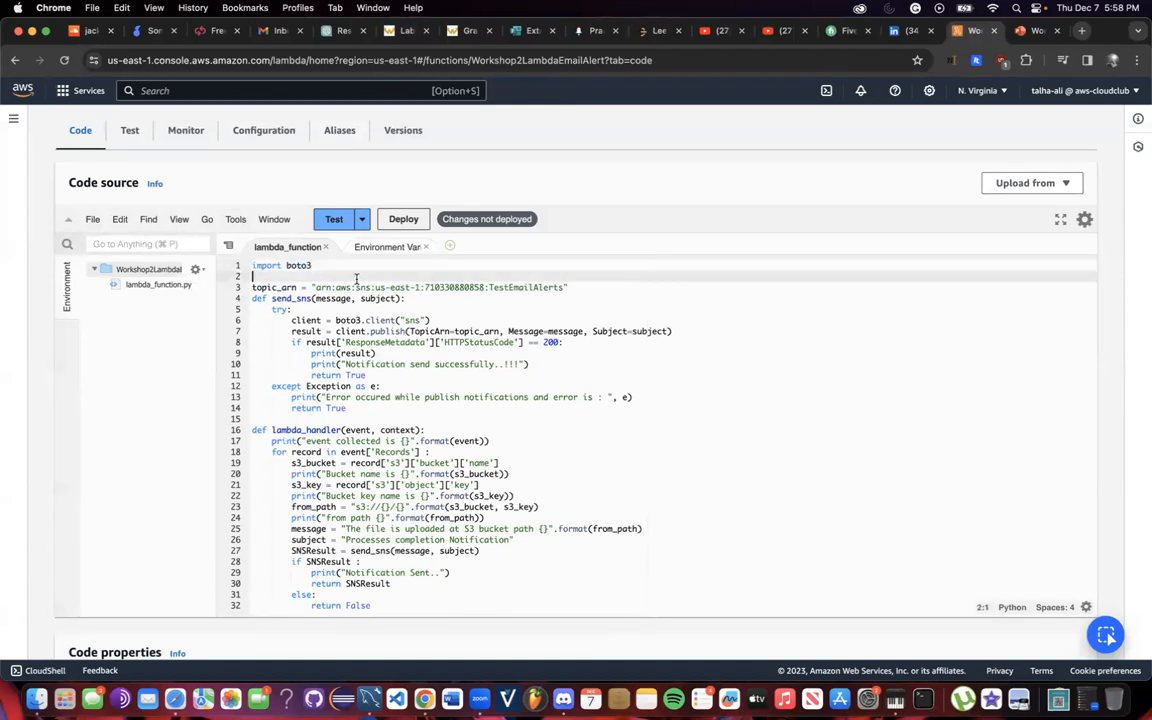
click(592, 282)
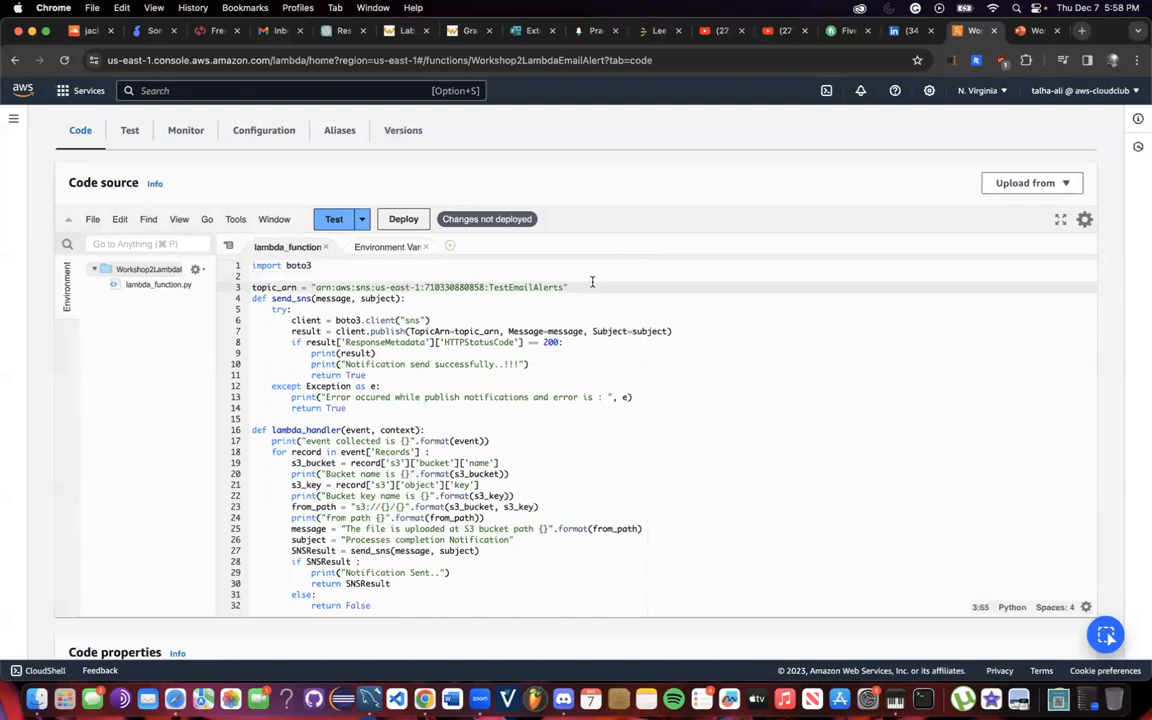
drag(569, 284, 253, 288)
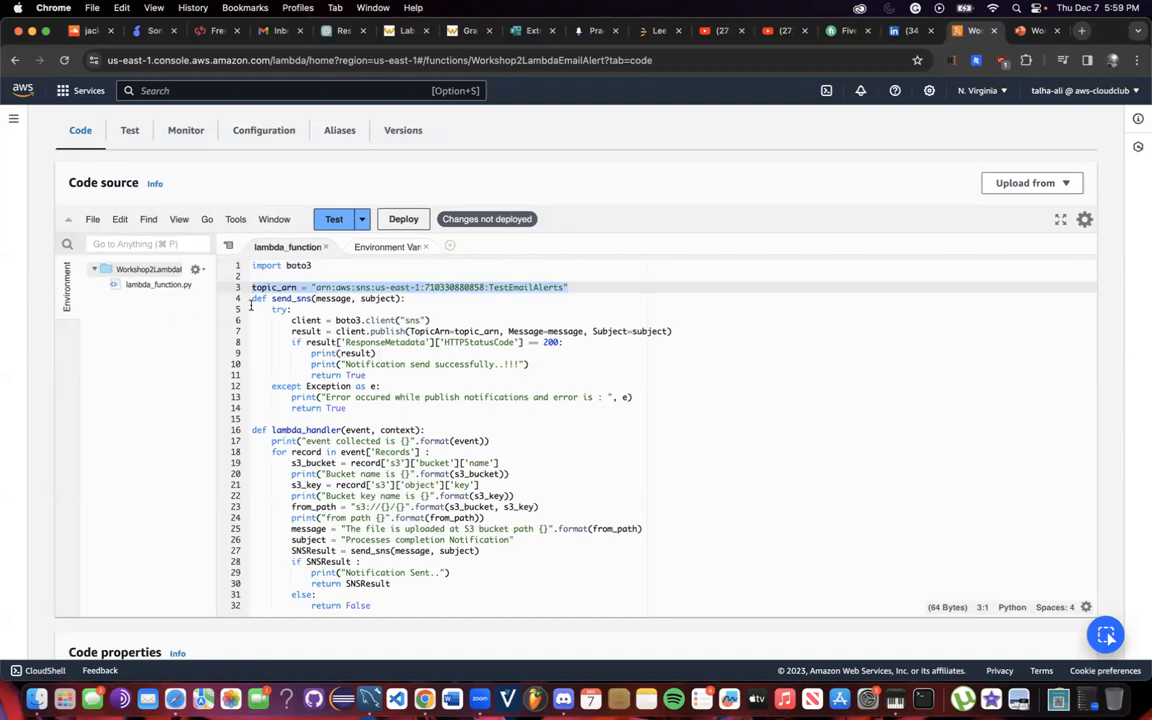
drag(251, 306, 254, 298)
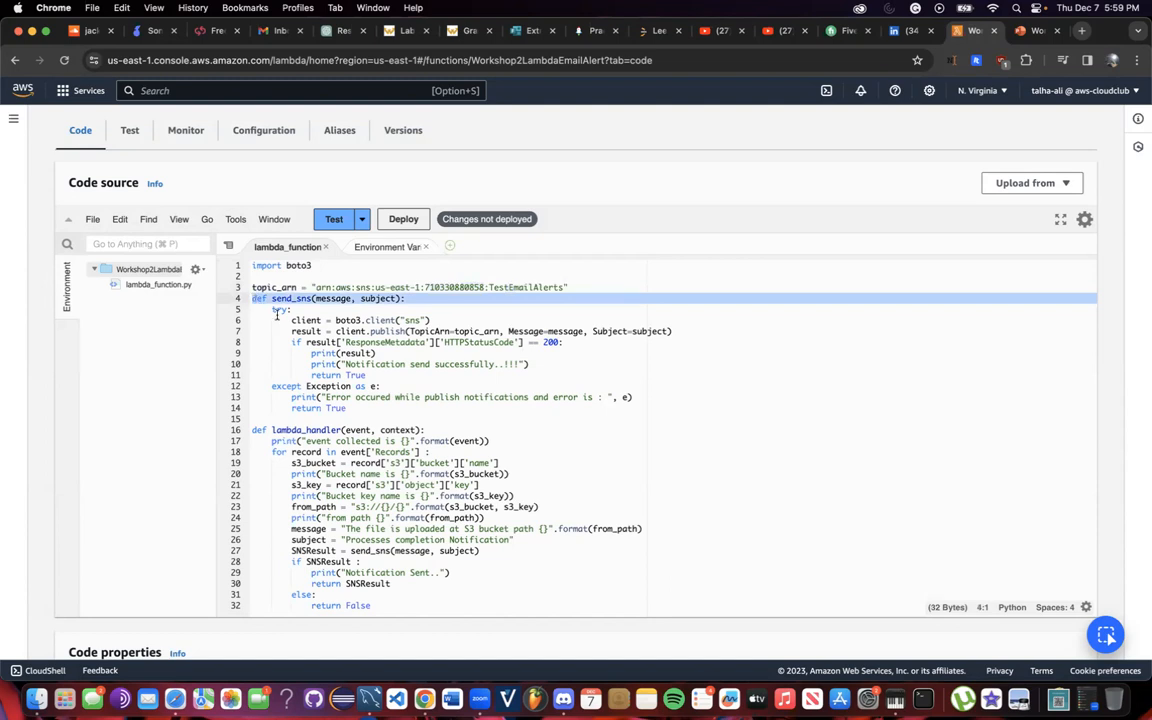
click(277, 318)
scroll(421, 290, down, 1)
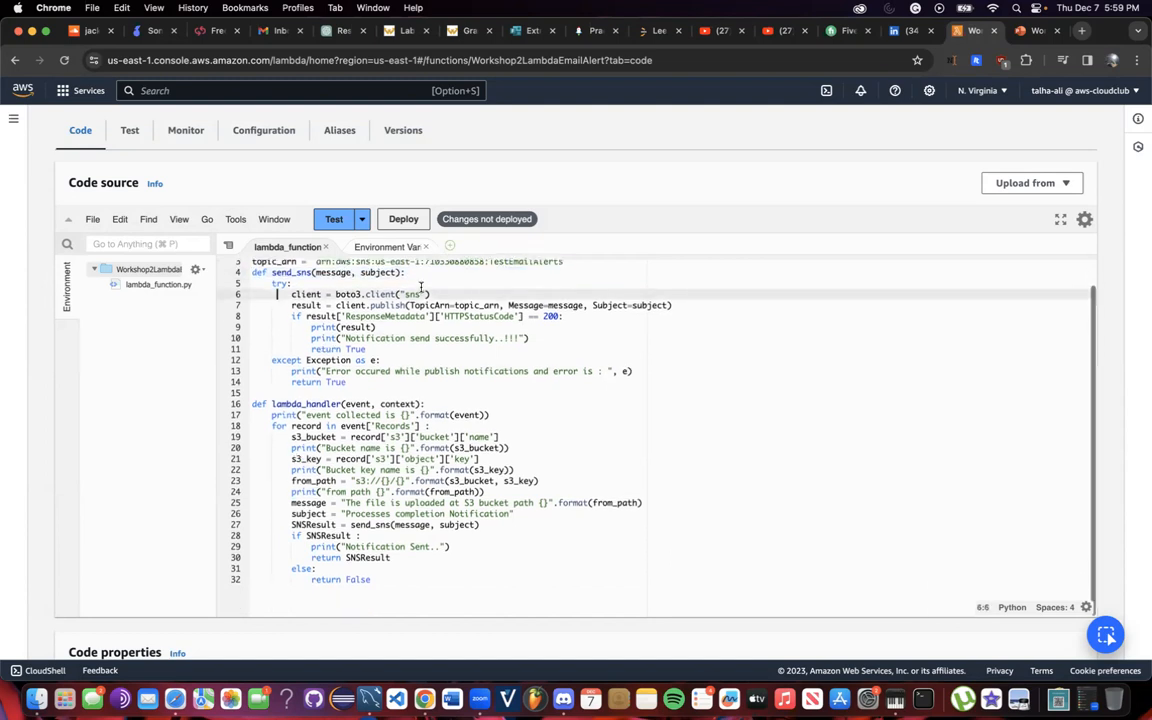
drag(432, 294, 686, 305)
click(466, 357)
drag(581, 316, 543, 317)
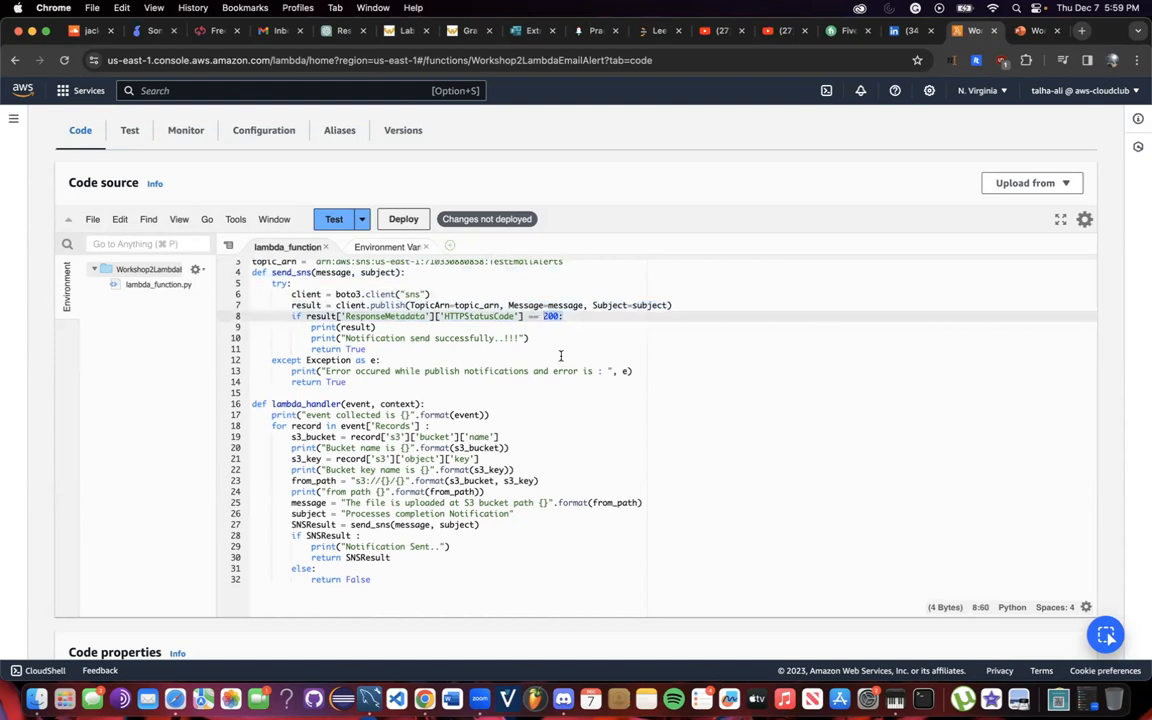
click(578, 316)
drag(311, 327, 447, 350)
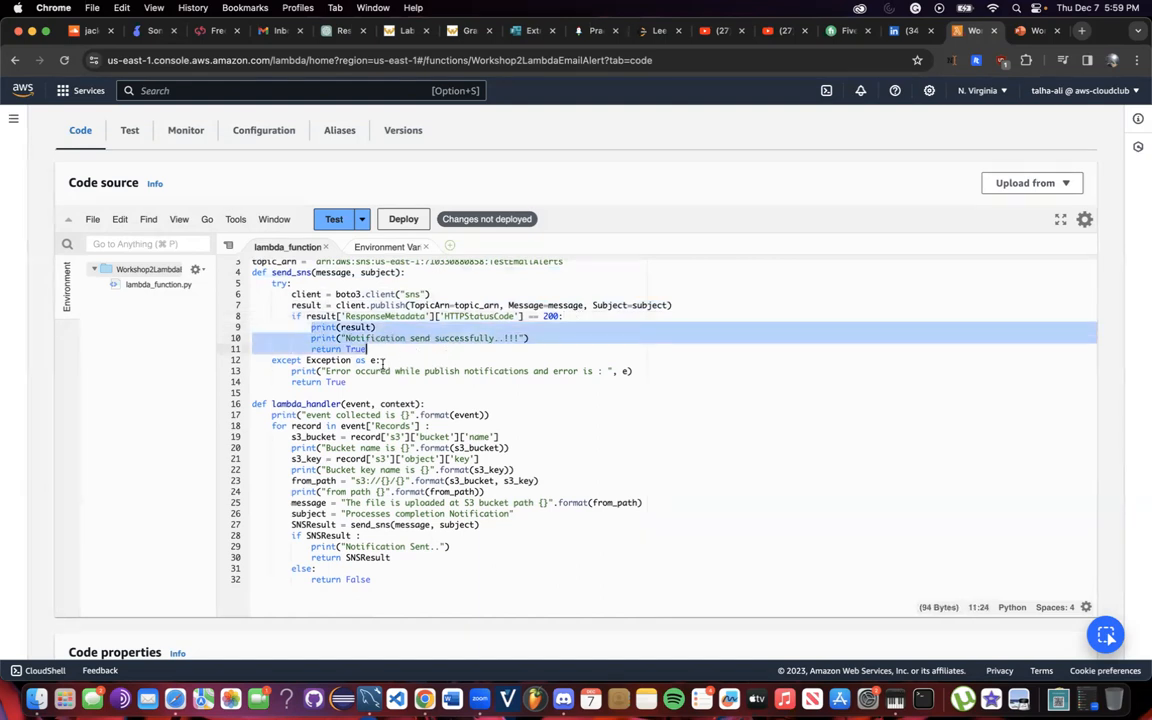
scroll(369, 366, down, 1)
drag(350, 364, 427, 506)
scroll(333, 398, down, 3)
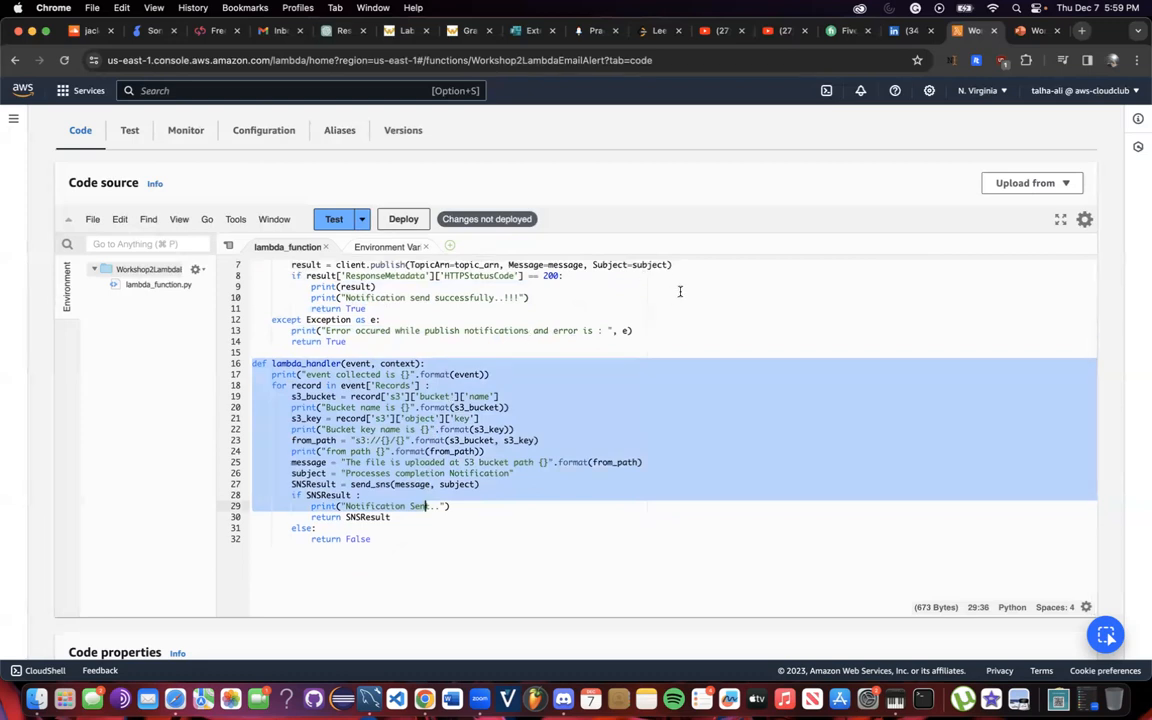
click(326, 386)
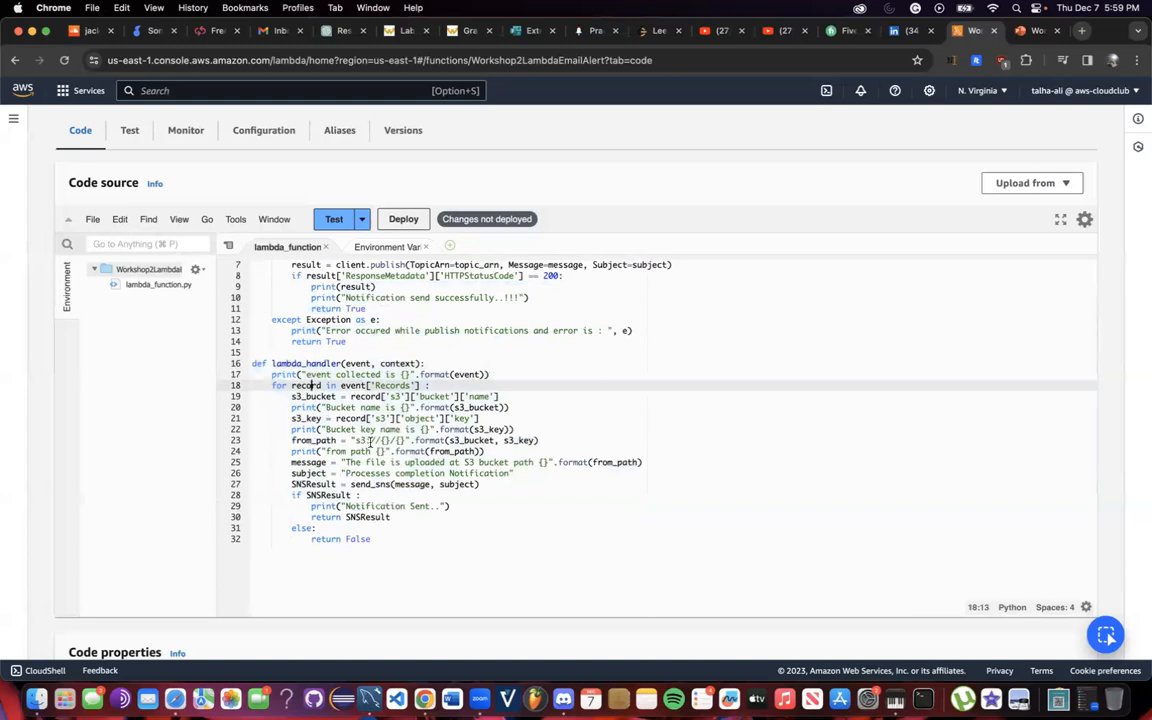
scroll(300, 360, down, 1)
drag(266, 344, 366, 389)
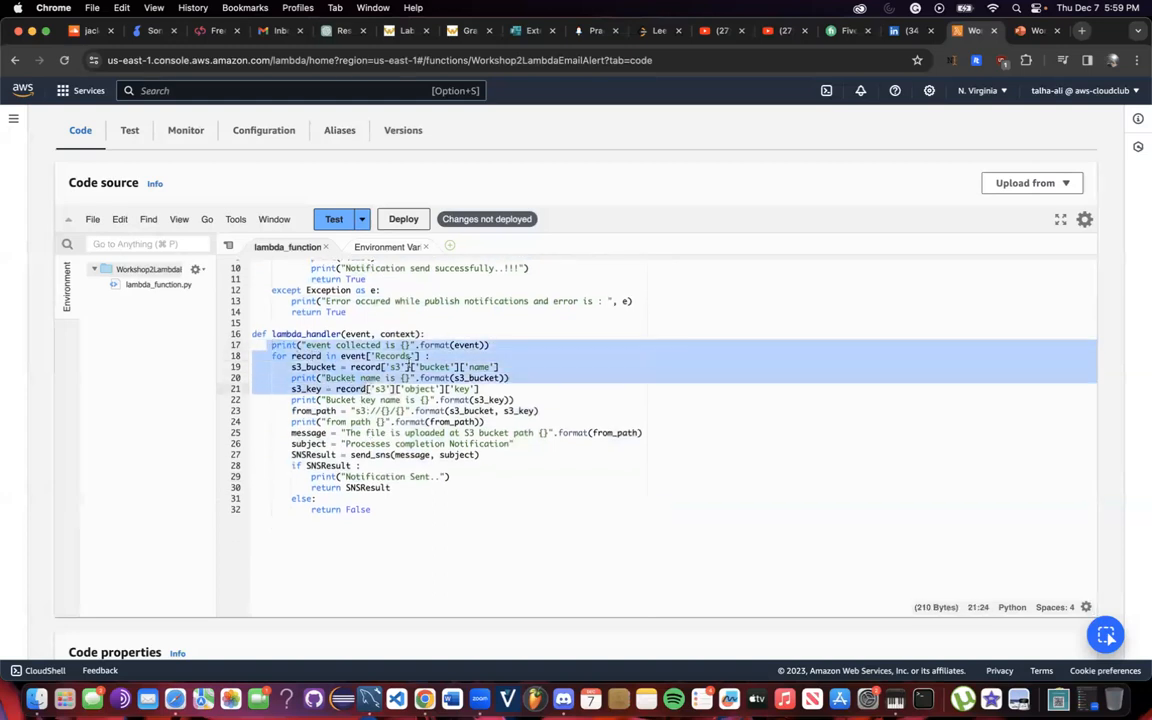
click(426, 355)
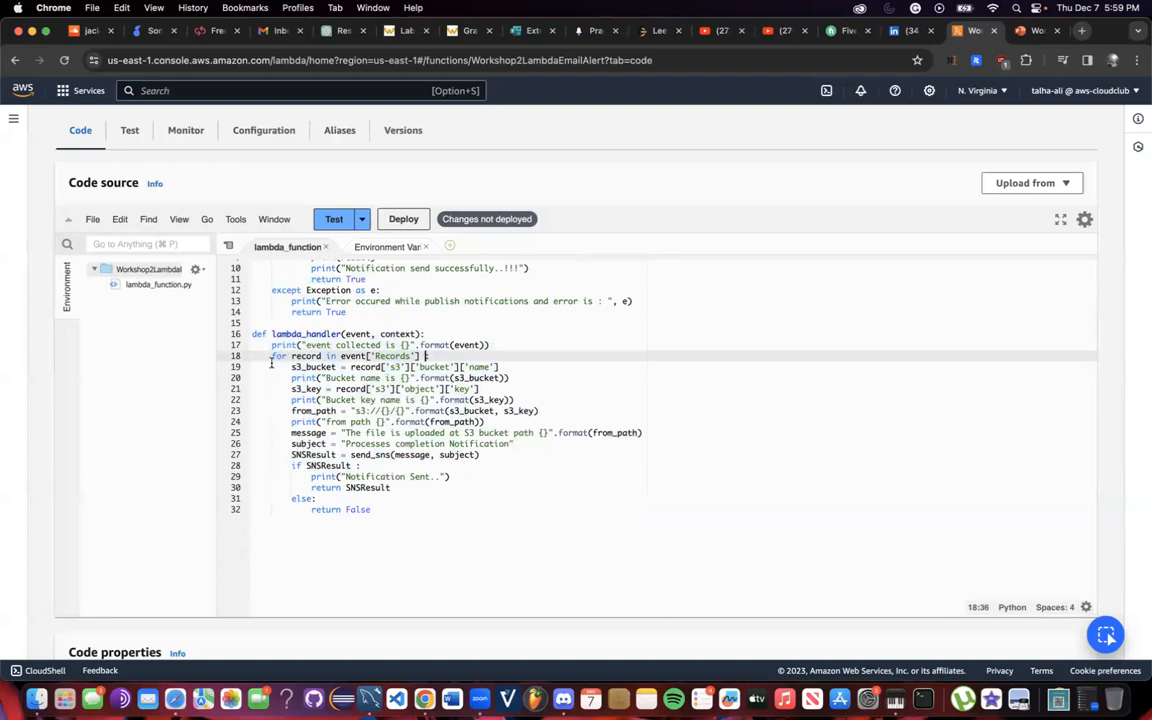
drag(272, 356, 480, 378)
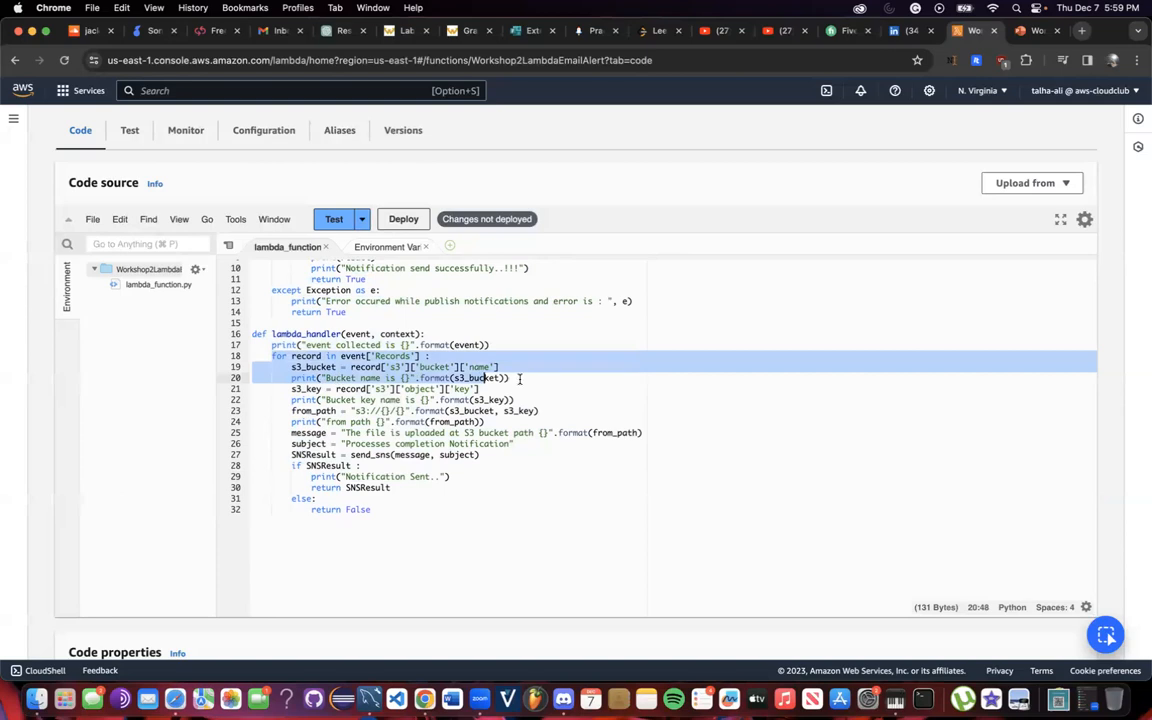
click(510, 378)
drag(397, 378, 544, 379)
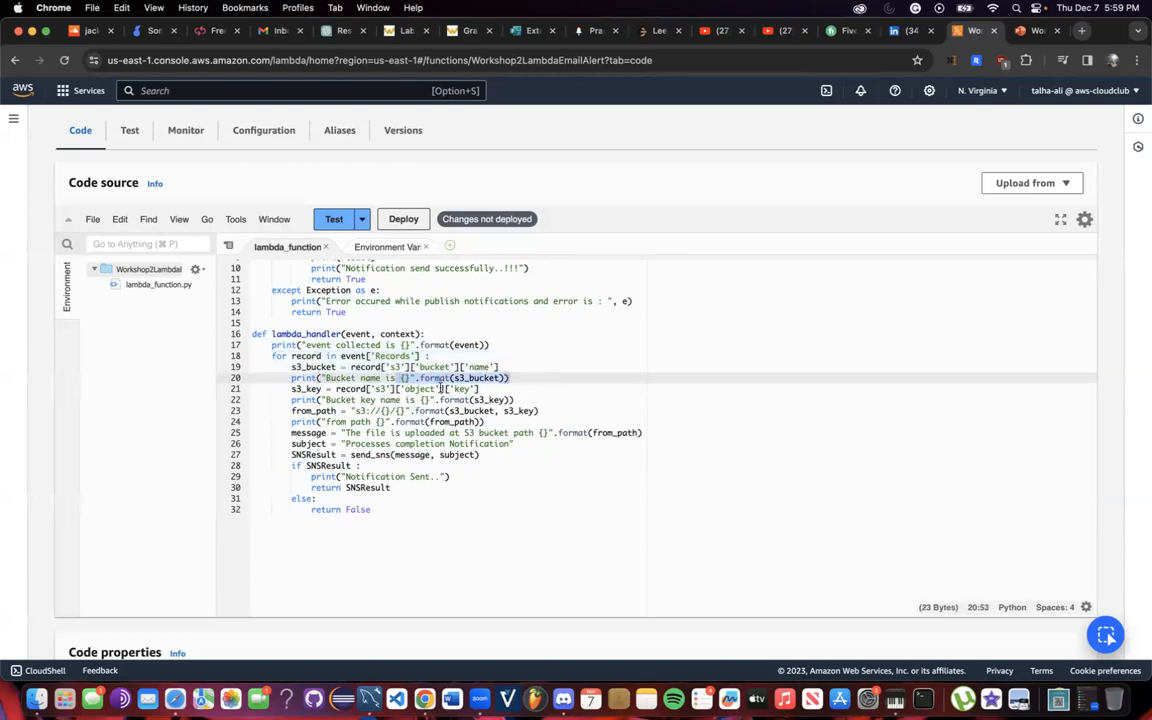
drag(366, 408, 540, 404)
click(376, 423)
drag(292, 443, 442, 509)
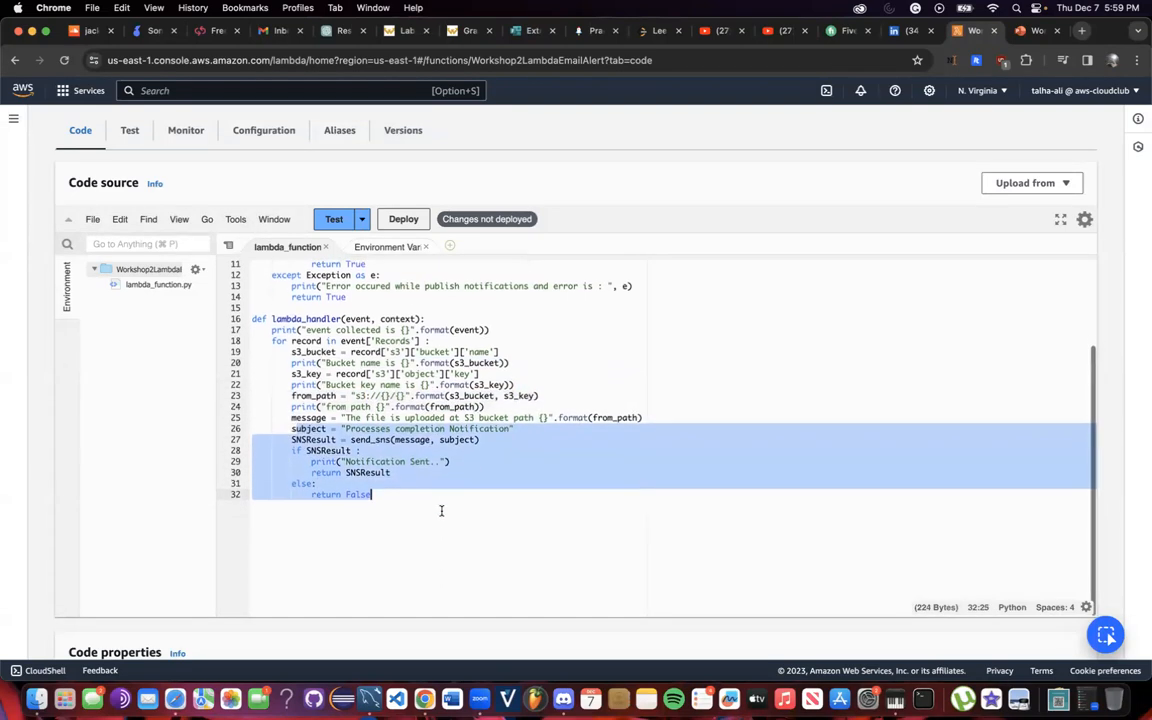
scroll(441, 511, up, 5)
Deploy the function code with the pasted script.
click(489, 352)
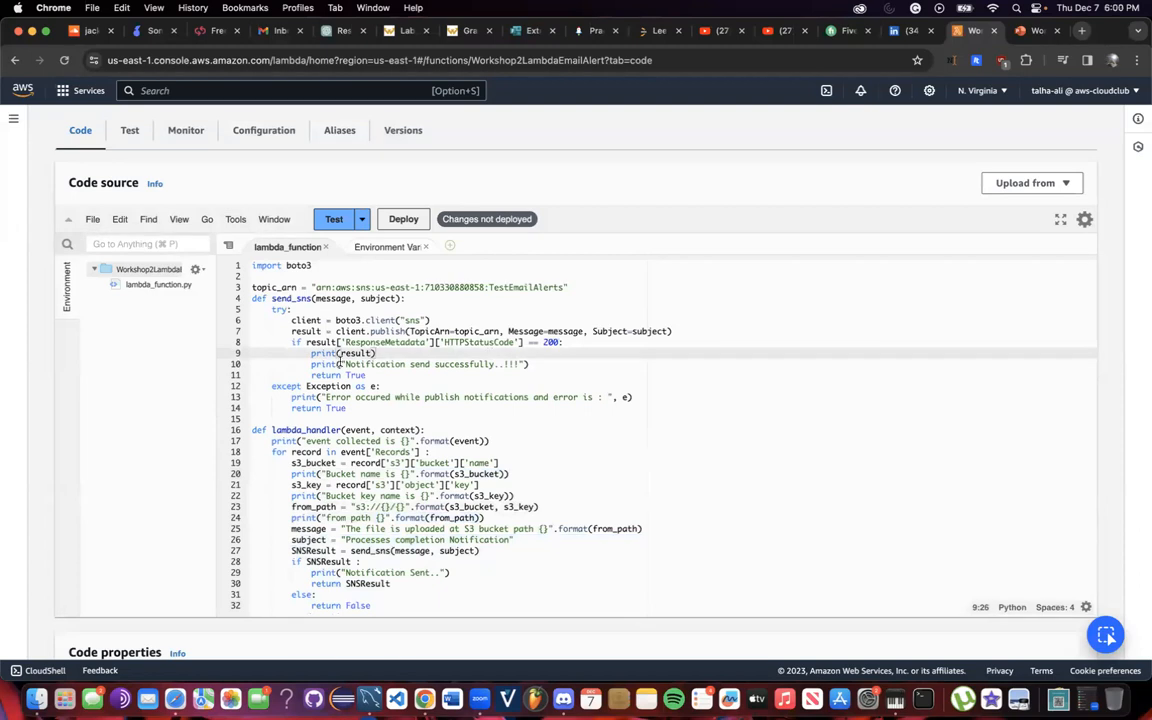
scroll(395, 547, up, 5)
scroll(395, 547, down, 1)
click(395, 441)
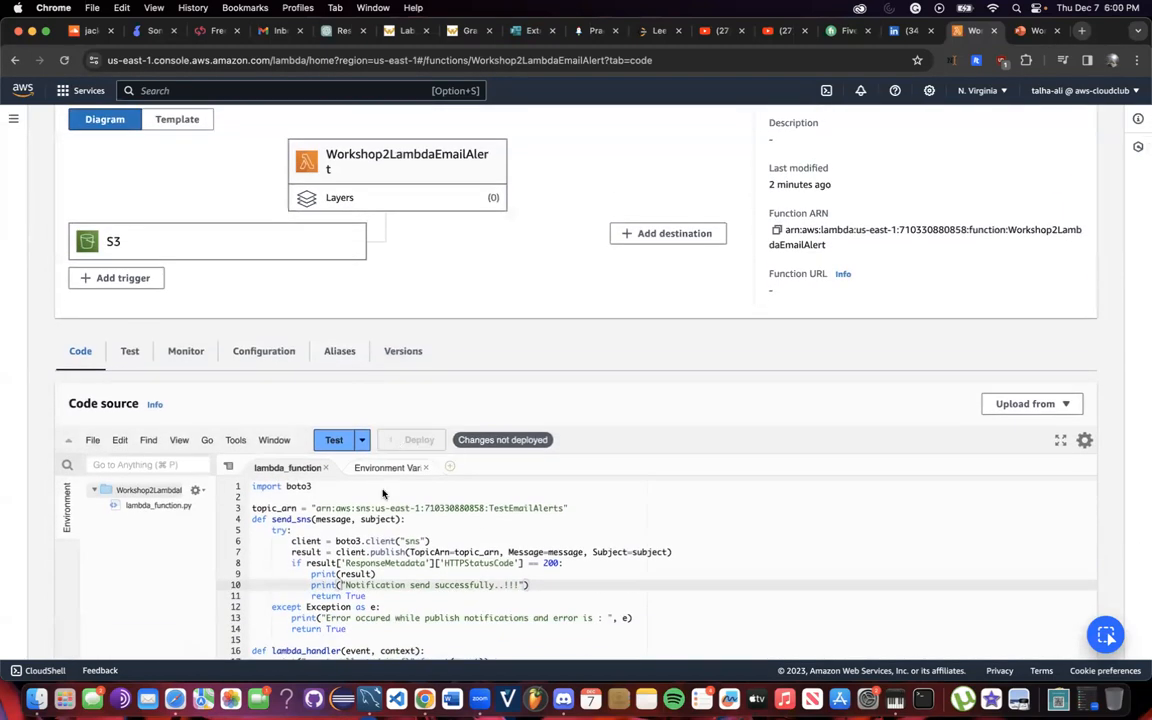
Delete the old ARN so topic_arn is an empty string, then redeploy.
scroll(371, 297, down, 3)
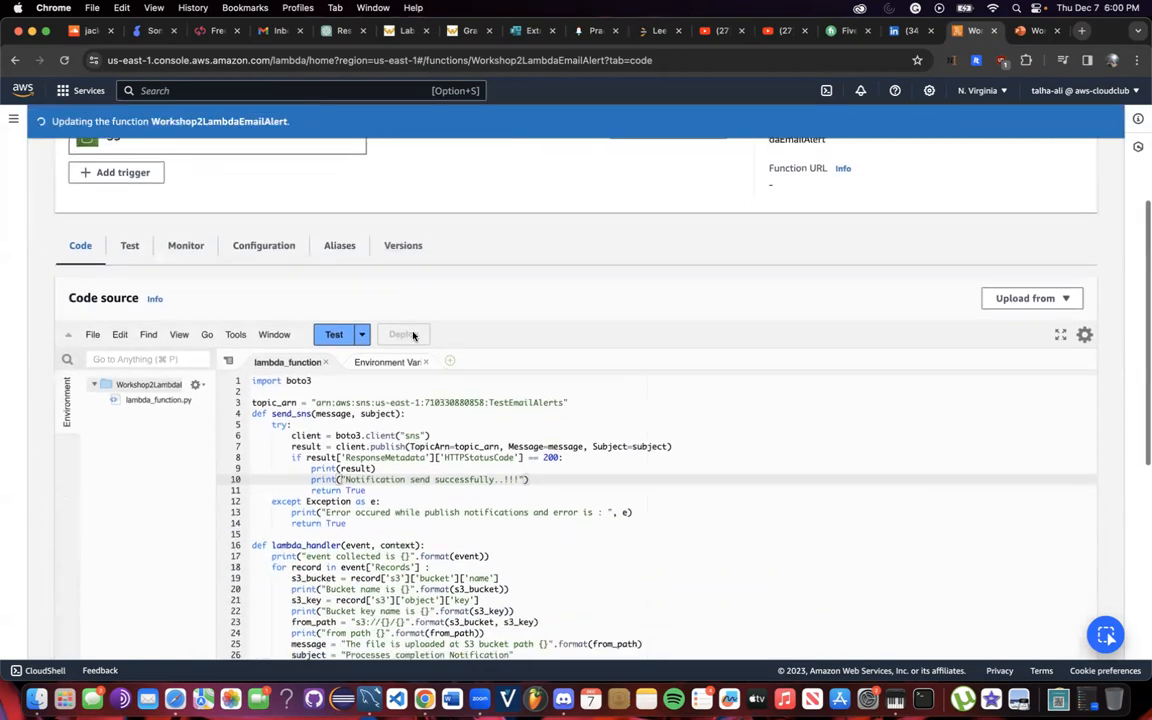
scroll(436, 406, down, 5)
scroll(481, 507, up, 5)
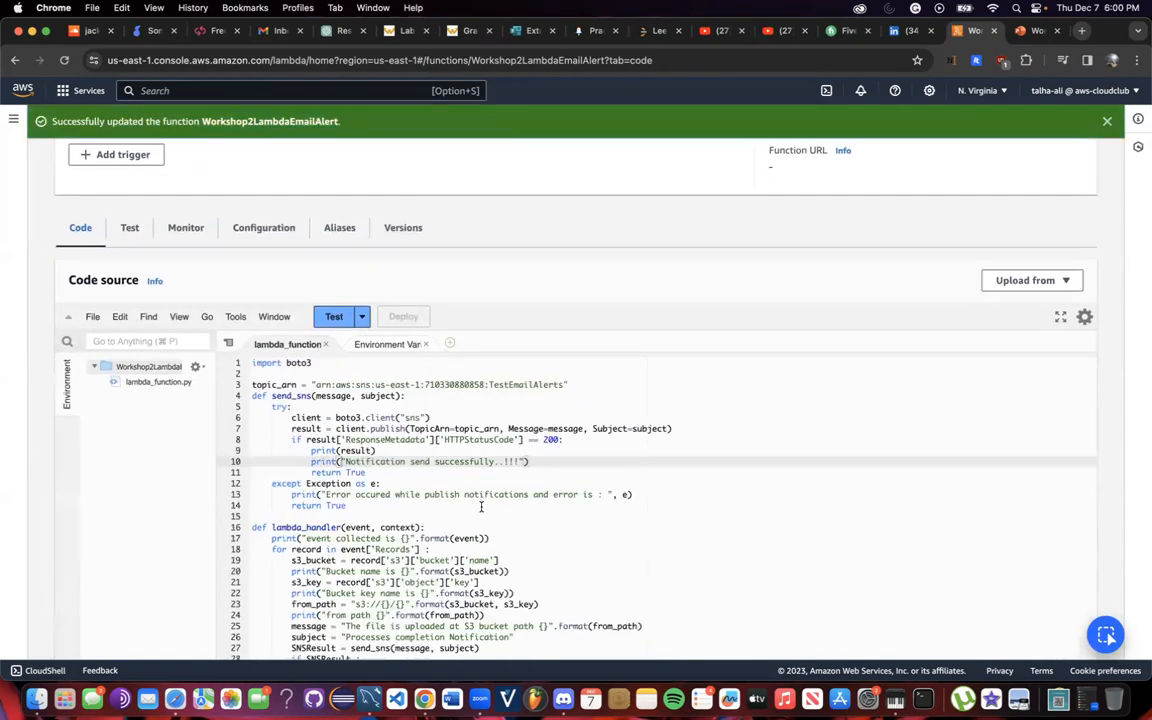
scroll(480, 401, up, 6)
scroll(381, 321, down, 3)
scroll(381, 321, up, 3)
scroll(450, 300, down, 11)
scroll(563, 213, up, 2)
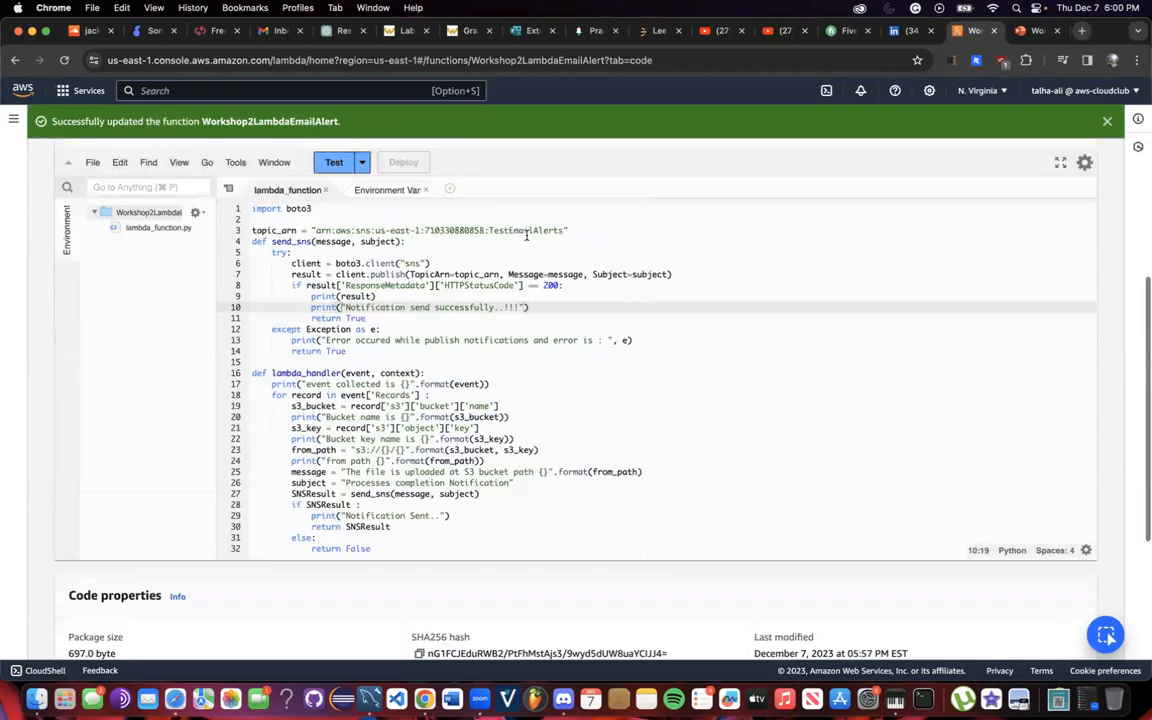
click(567, 231)
drag(565, 231, 319, 231)
key(BackSpace)
key(BackSpace)
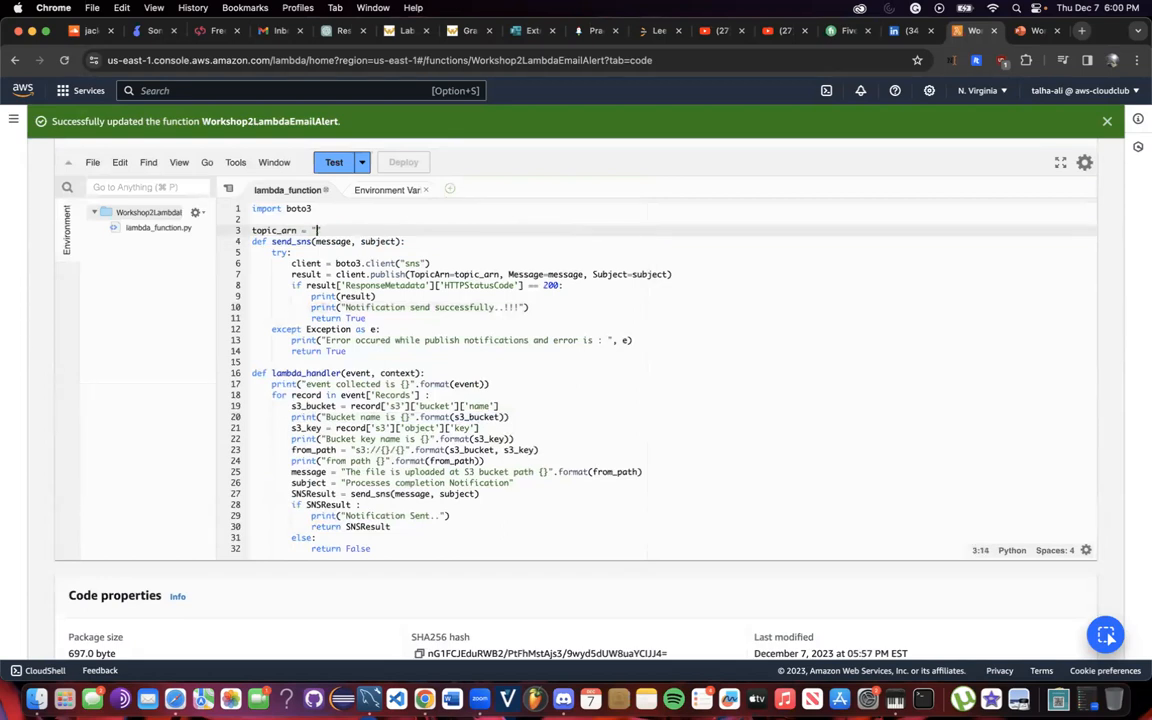
click(391, 160)
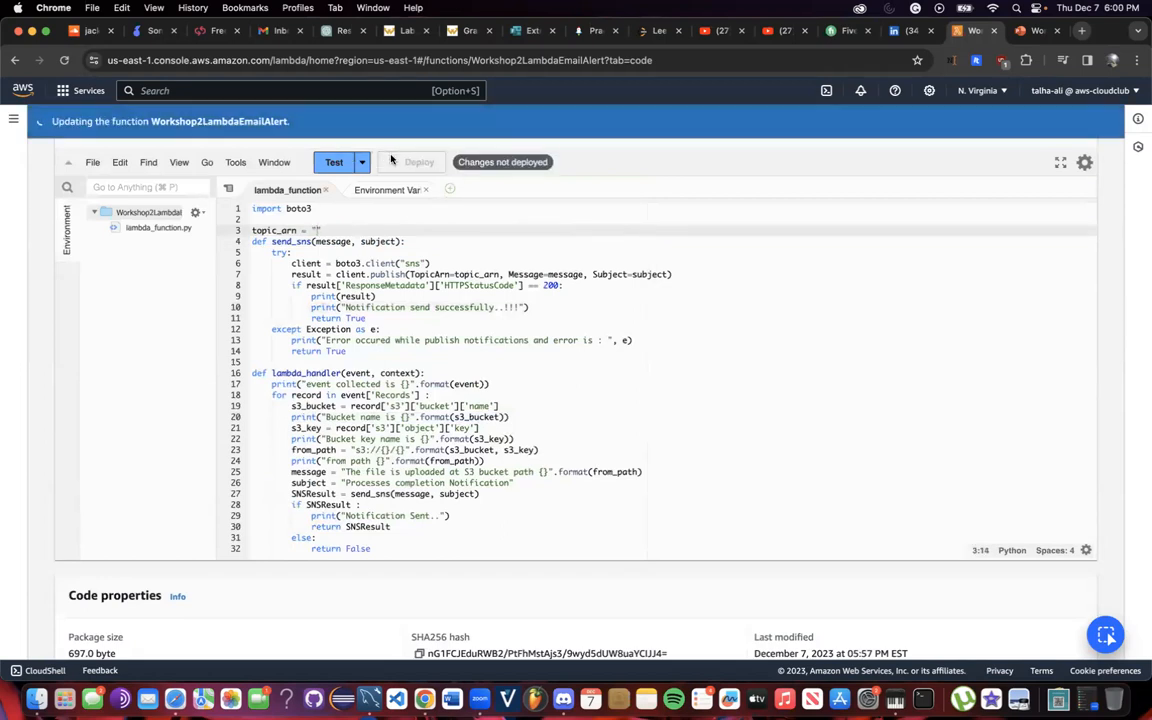
Go to Simple Notification Service and show its Topics list.
click(338, 95)
text(SNS)
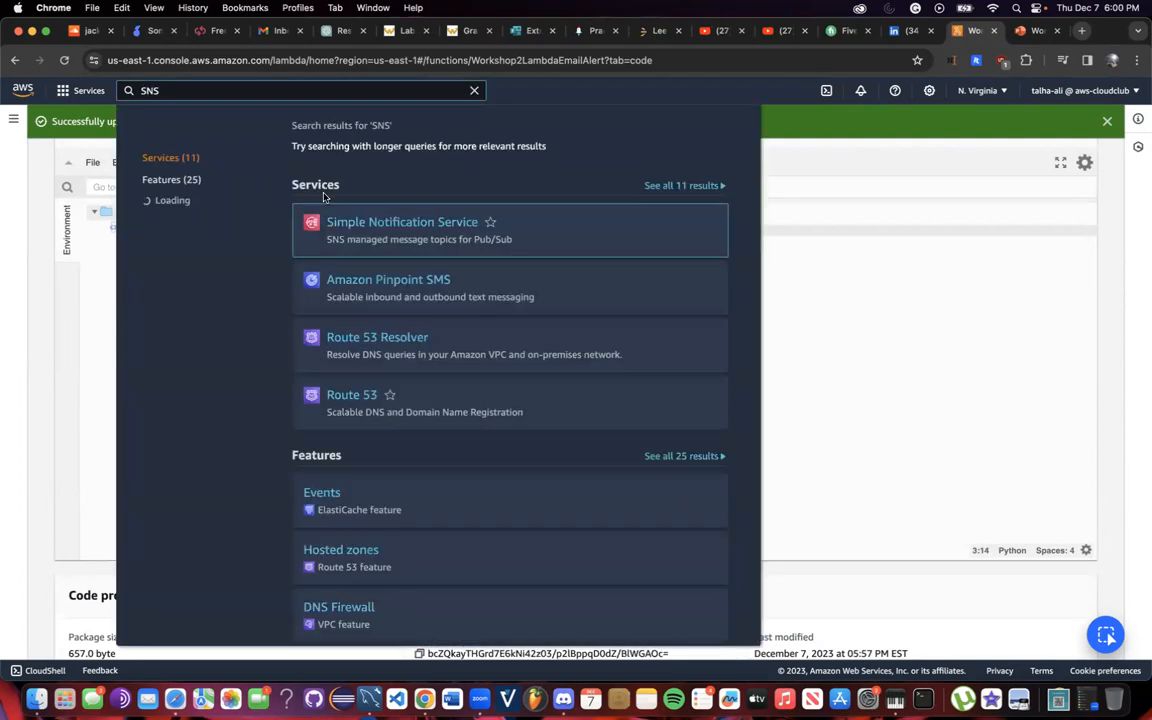
click(355, 226)
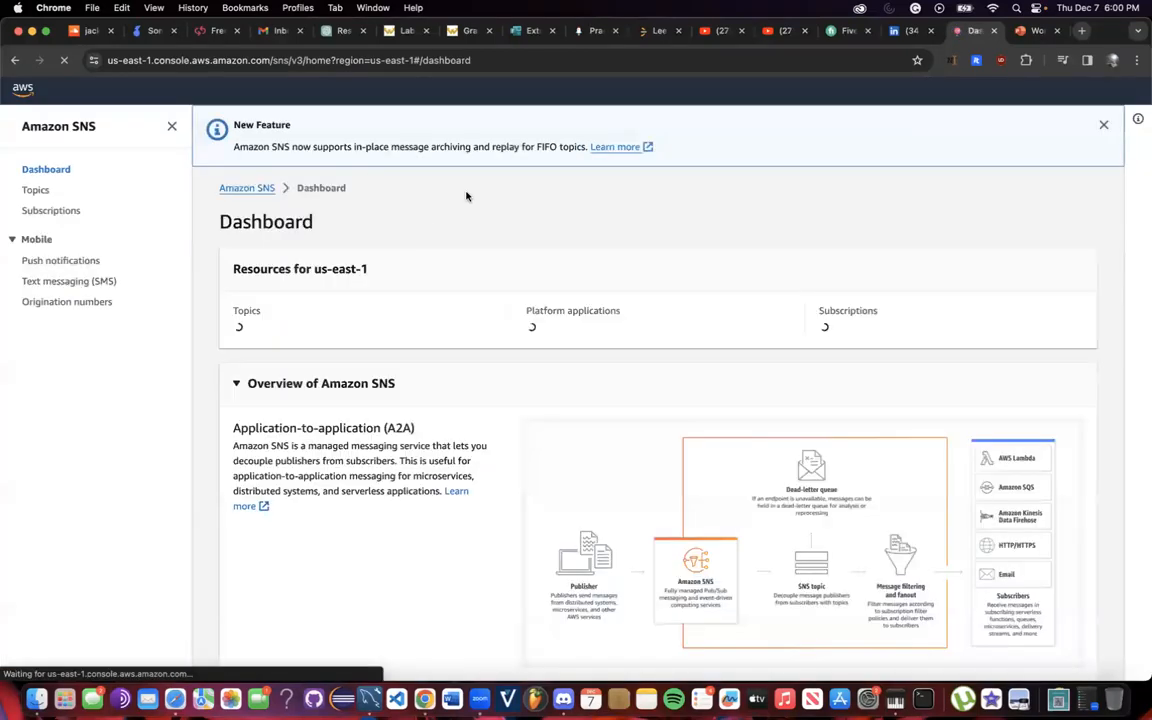
click(33, 191)
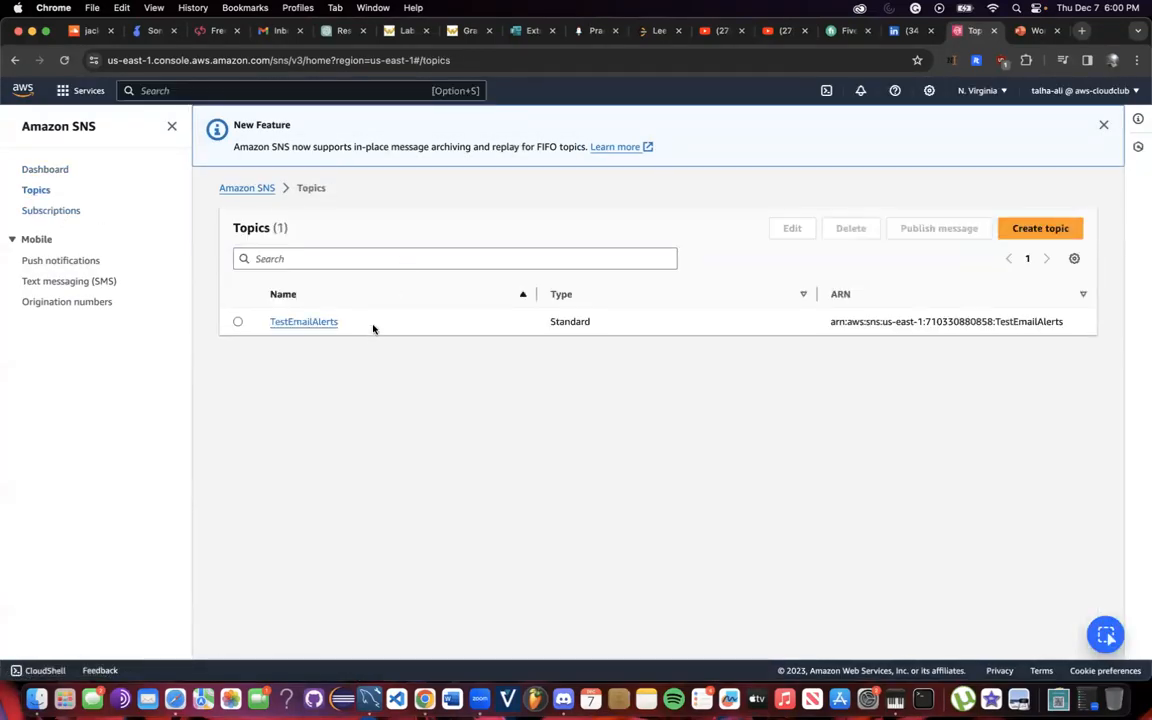
Highlight the existing TestEmailAlerts topic name, then start a new topic.
drag(375, 327, 259, 328)
click(341, 321)
drag(348, 331, 237, 327)
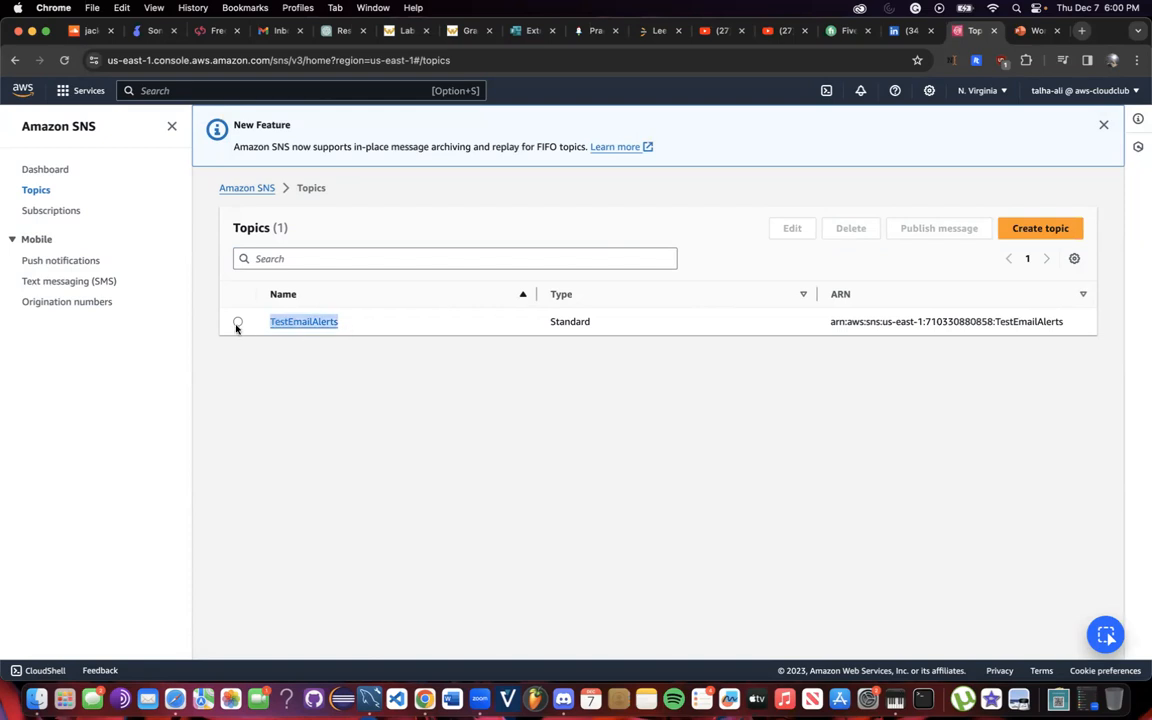
click(382, 317)
click(1040, 234)
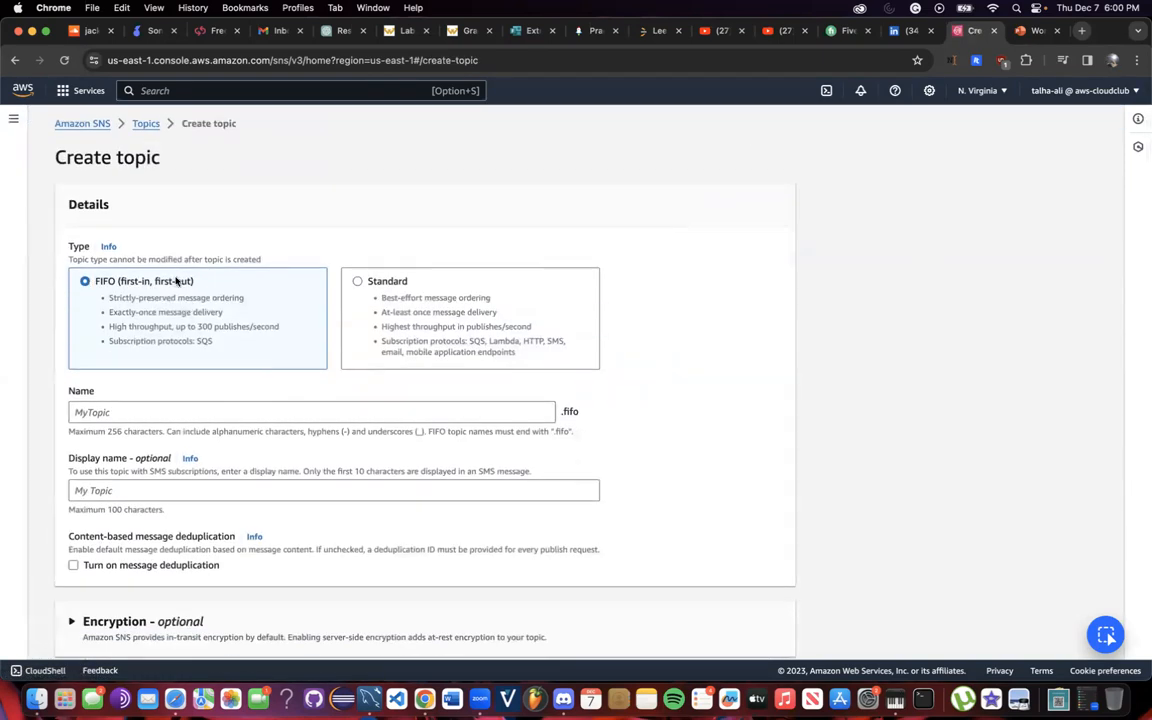
Make the new topic Standard type and name it Workshop2emailalerts.
click(410, 286)
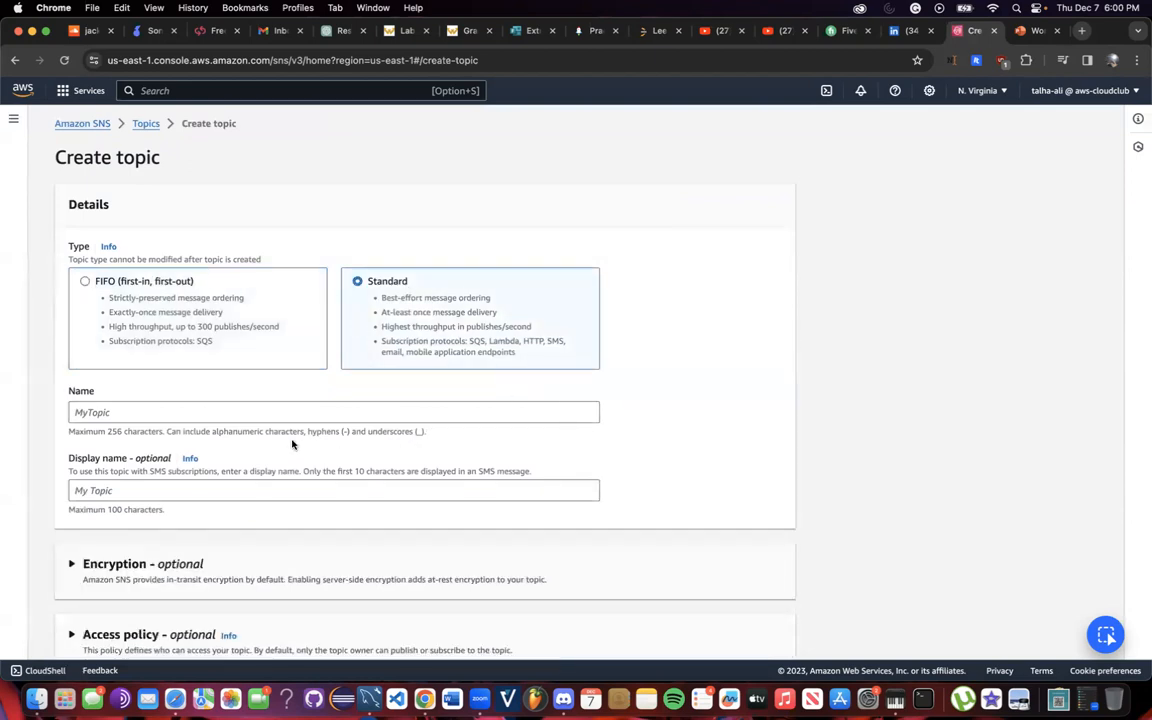
click(251, 410)
text(Workshop2emailalerts)
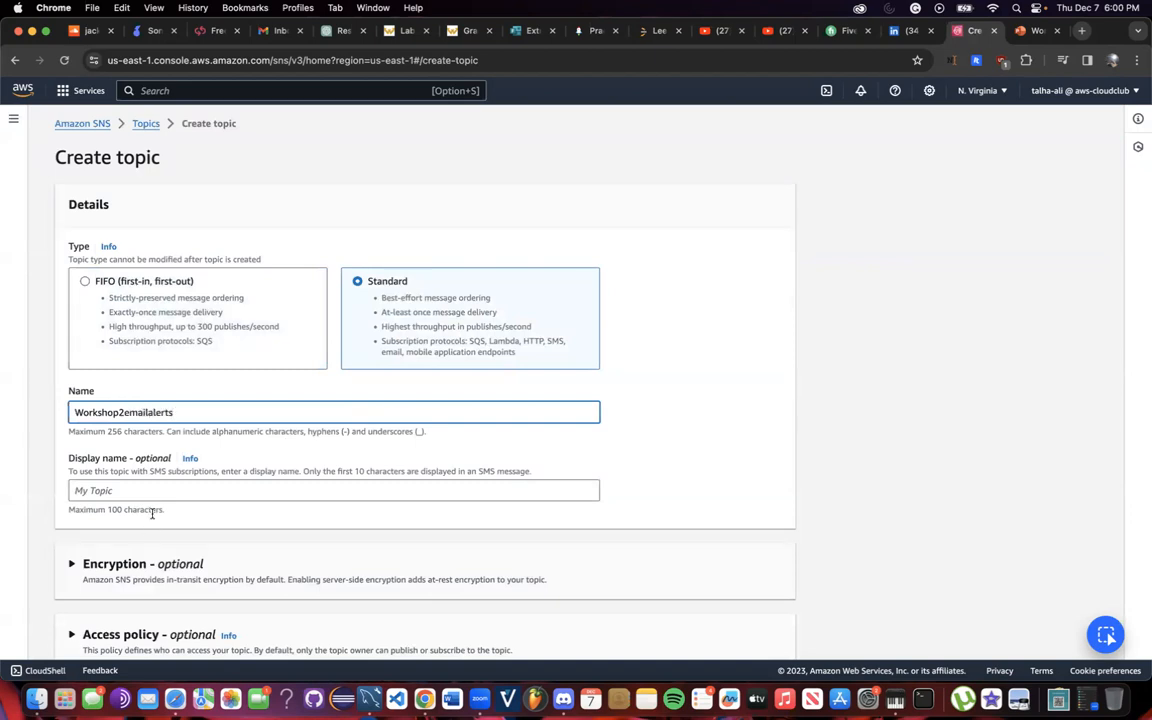
Set the topic's access policy so everyone can publish and subscribe.
scroll(152, 512, down, 5)
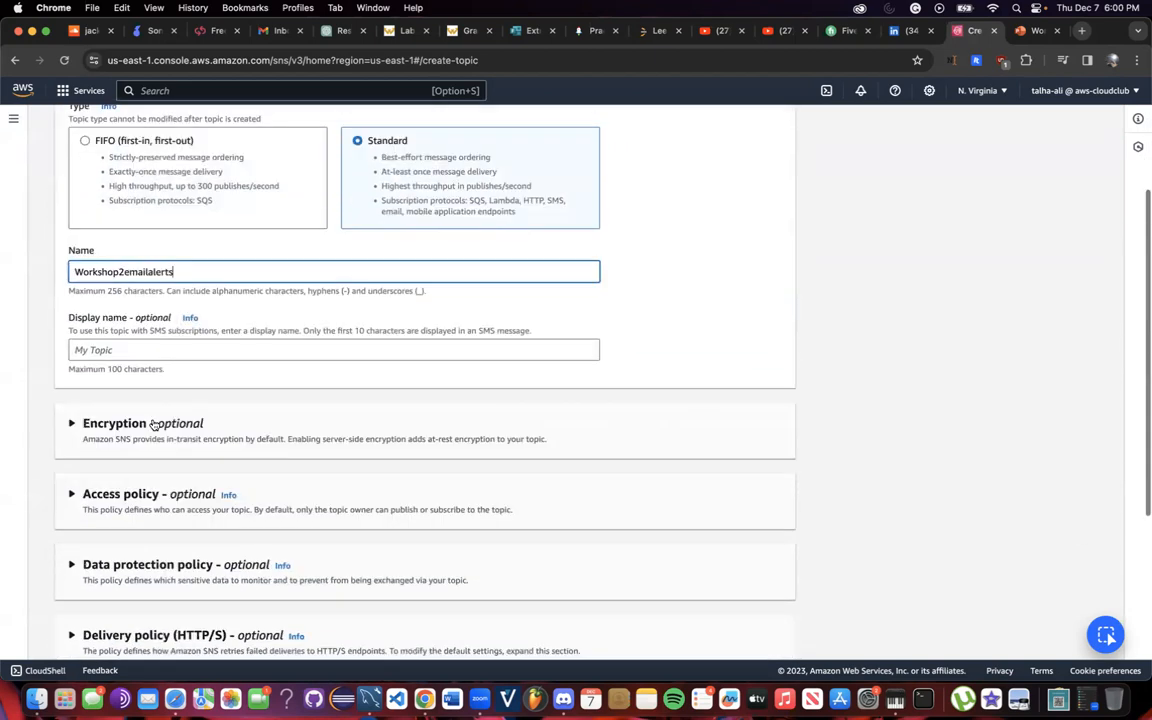
click(115, 281)
click(118, 283)
click(121, 352)
scroll(141, 369, down, 1)
scroll(141, 369, down, 2)
click(145, 396)
click(147, 464)
click(165, 470)
click(158, 537)
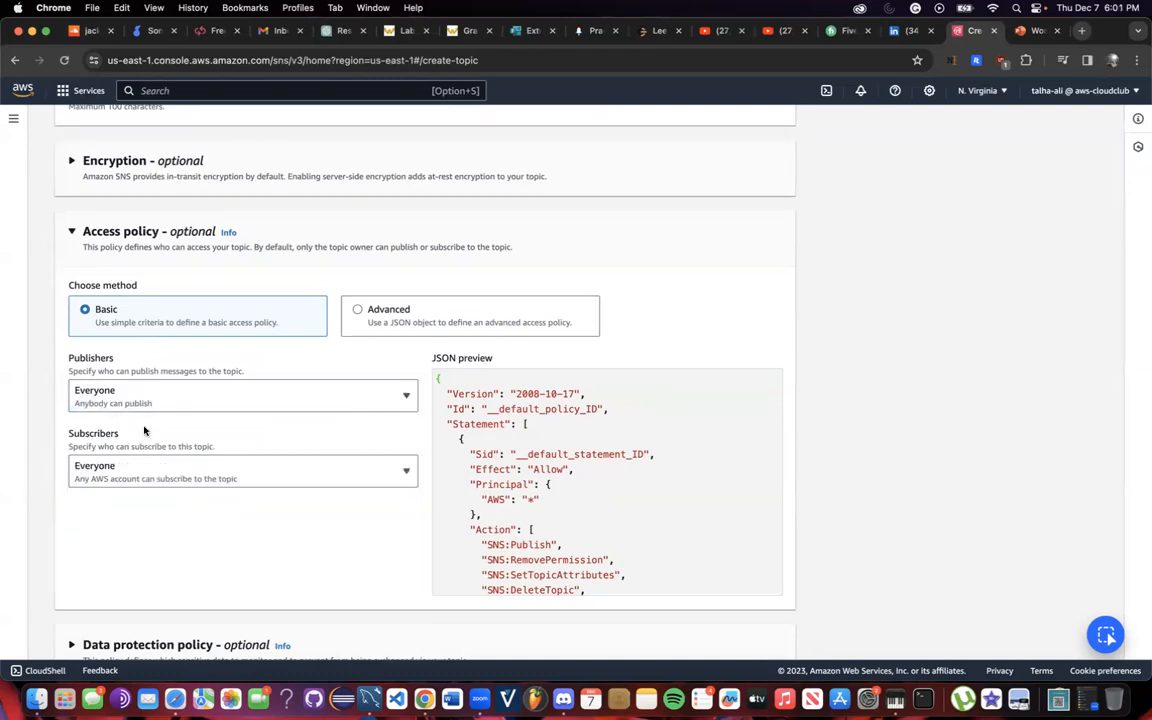
Review the data protection and HTTP/S delivery policy sections, keeping their defaults.
scroll(160, 400, down, 6)
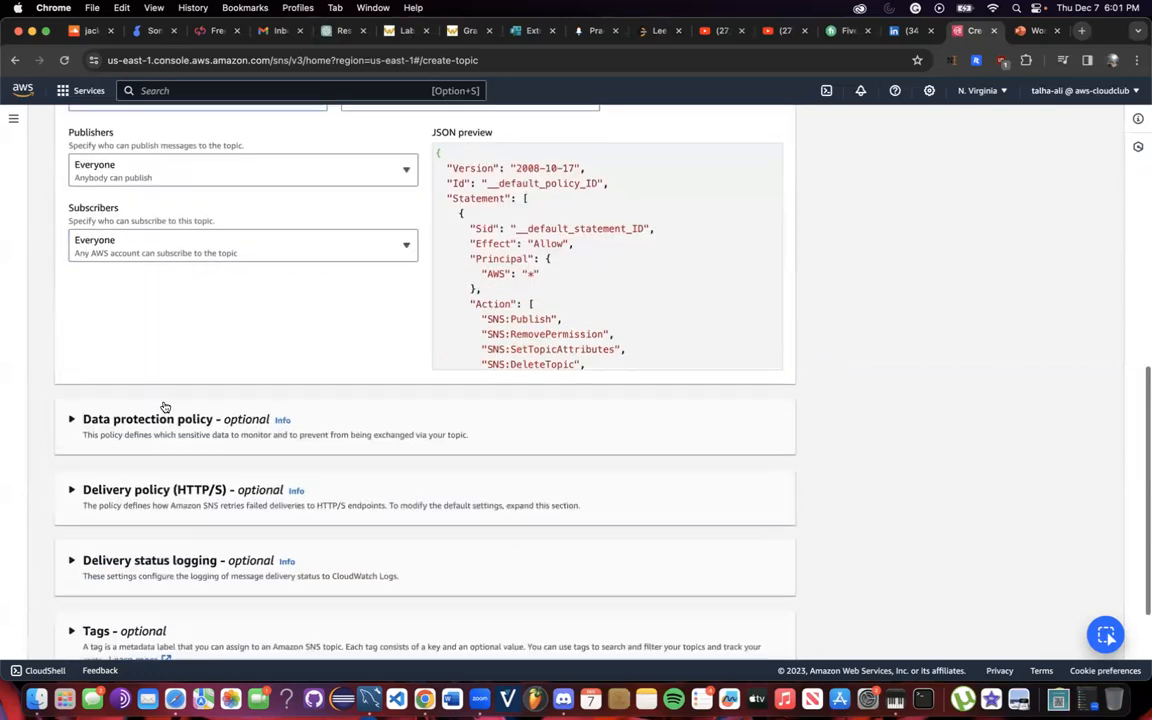
click(152, 323)
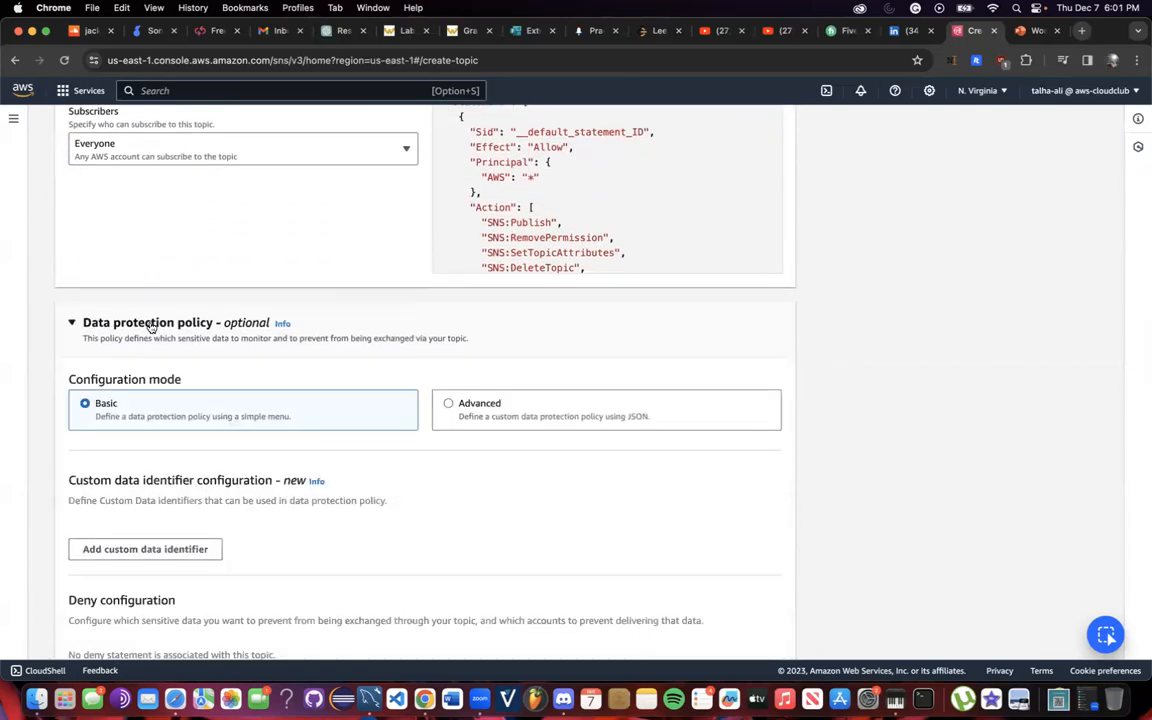
click(152, 323)
click(152, 391)
scroll(153, 360, down, 5)
scroll(154, 360, down, 3)
scroll(154, 360, up, 4)
click(145, 190)
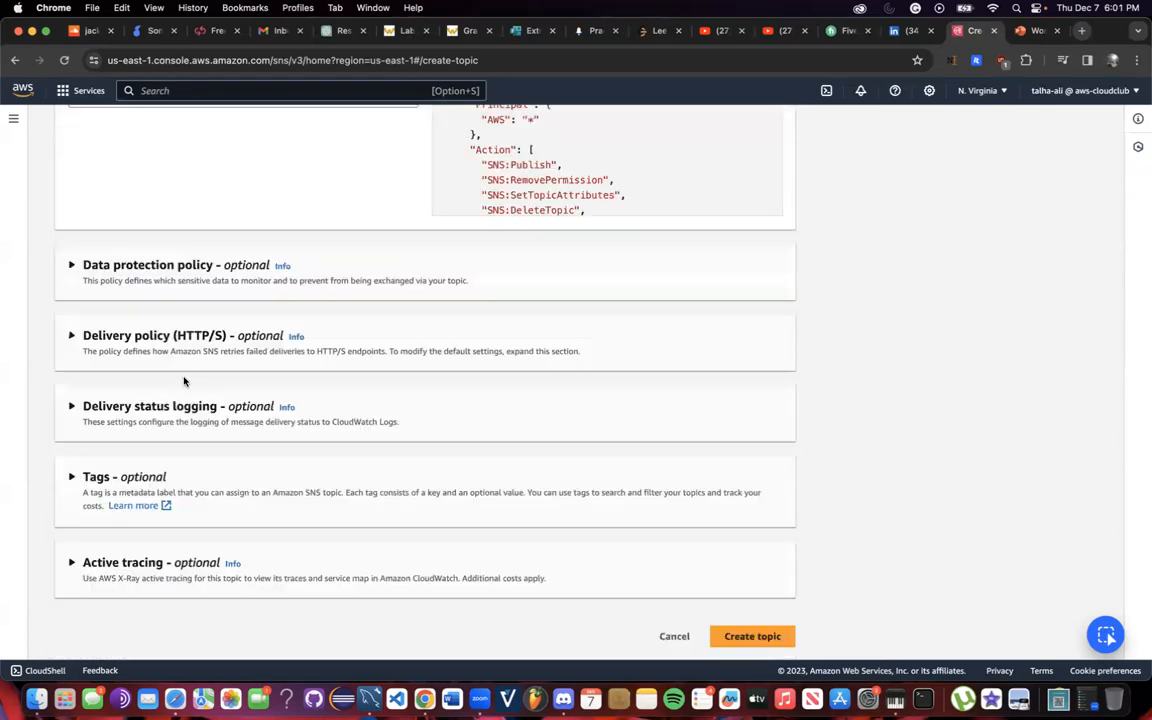
click(177, 282)
scroll(172, 400, down, 1)
scroll(171, 432, down, 2)
click(159, 196)
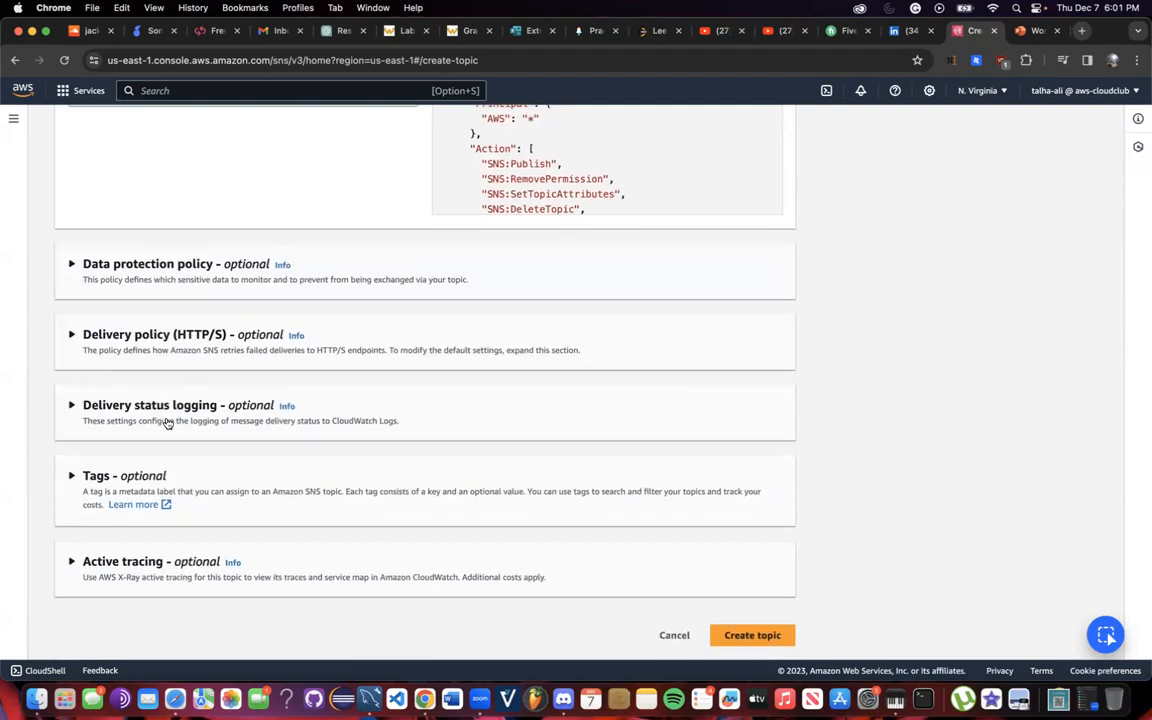
Choose 'Create new service role' for delivery status logging and create the topic.
click(167, 420)
scroll(167, 388, down, 5)
scroll(166, 388, down, 2)
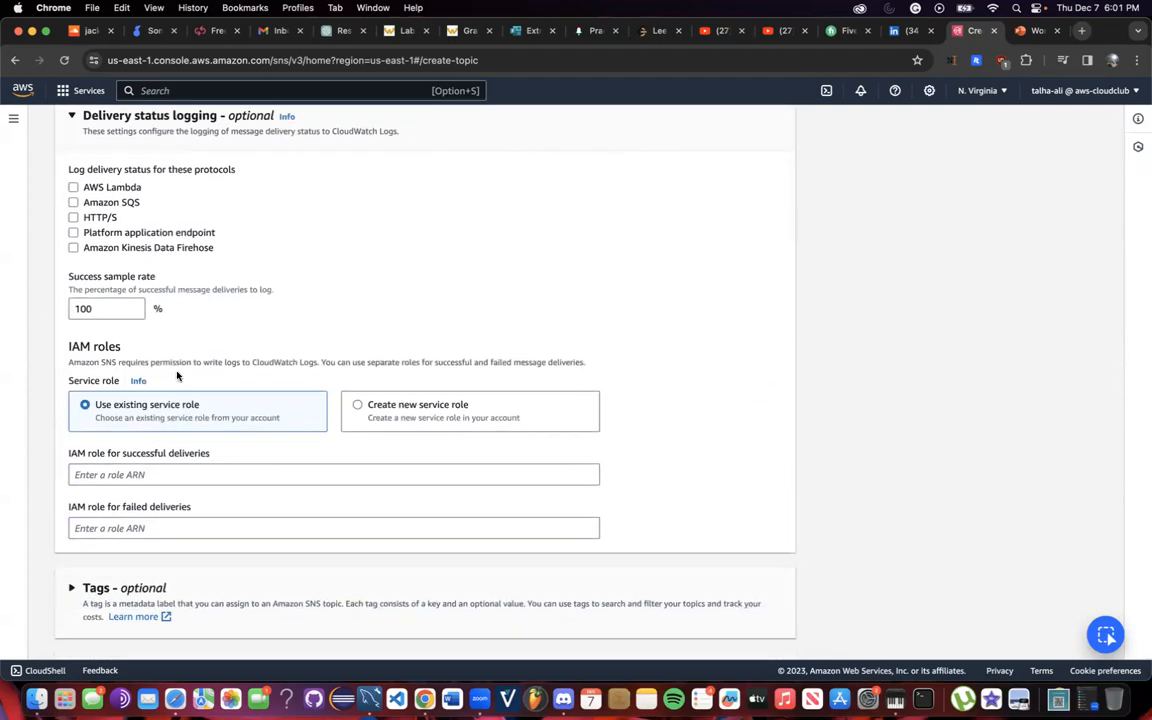
scroll(200, 378, up, 1)
click(392, 445)
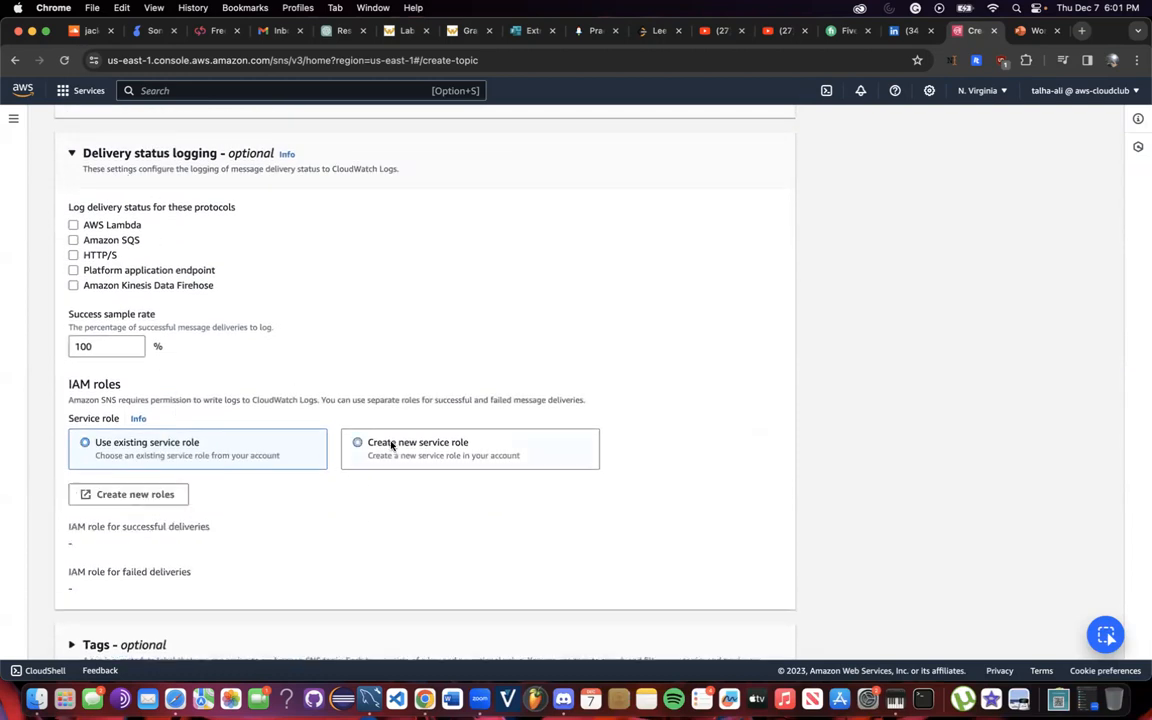
scroll(207, 275, up, 1)
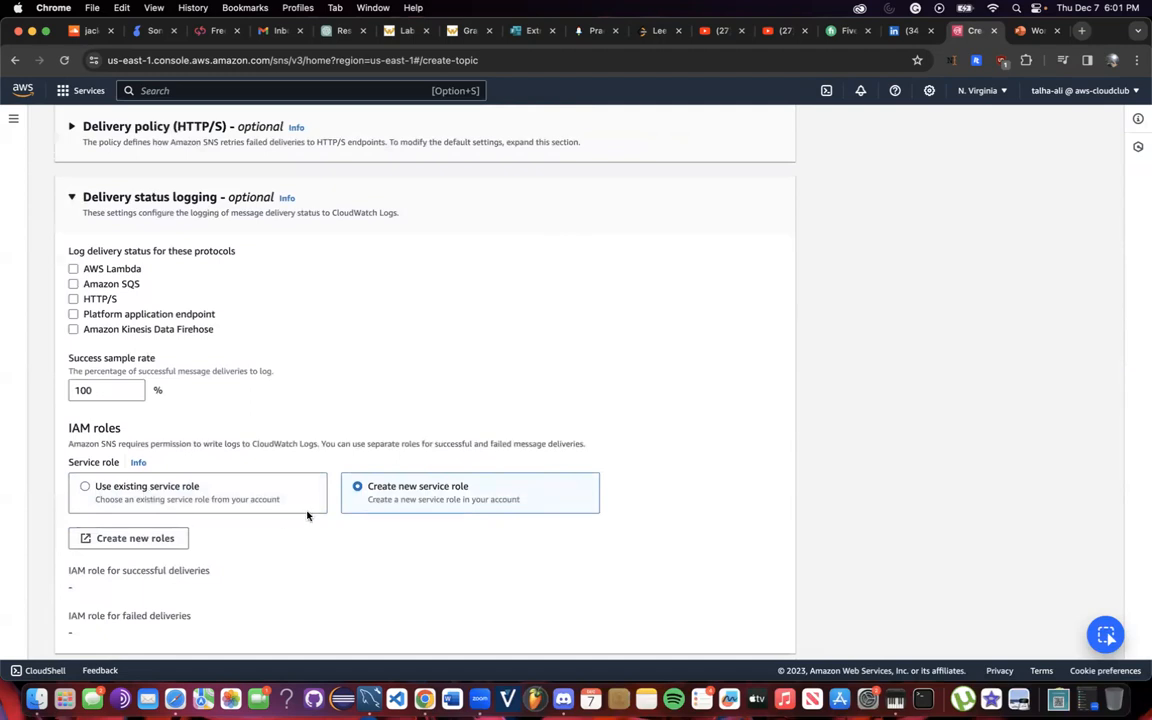
scroll(240, 250, up, 2)
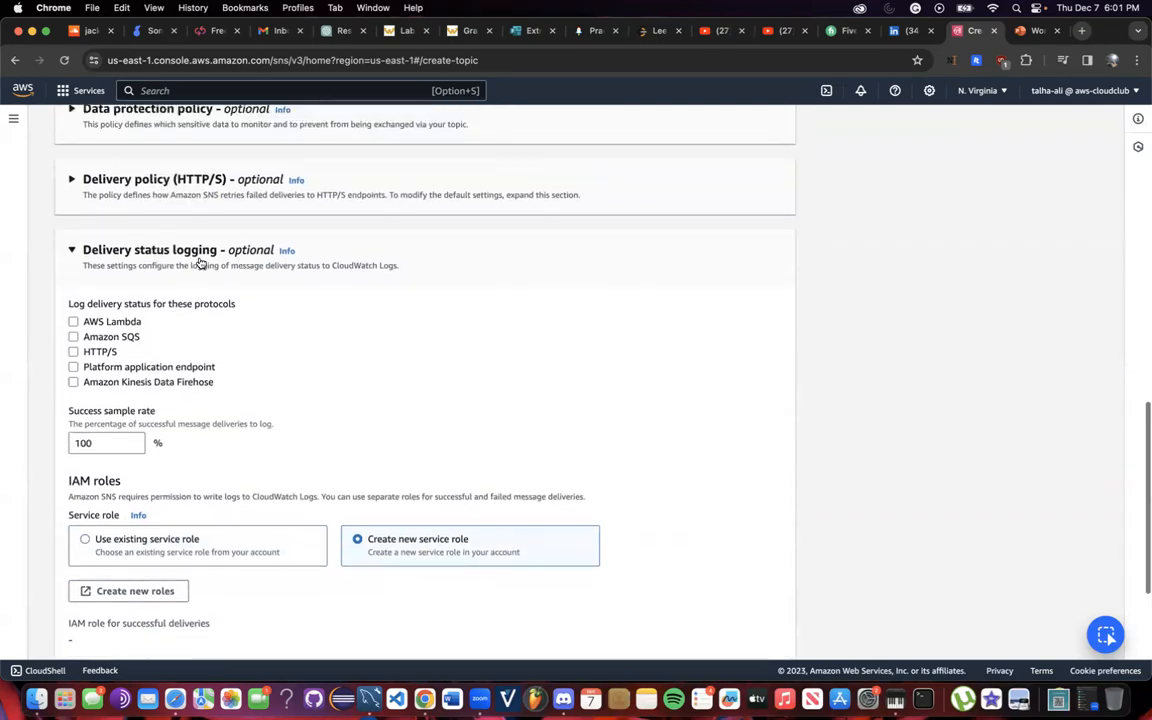
click(160, 246)
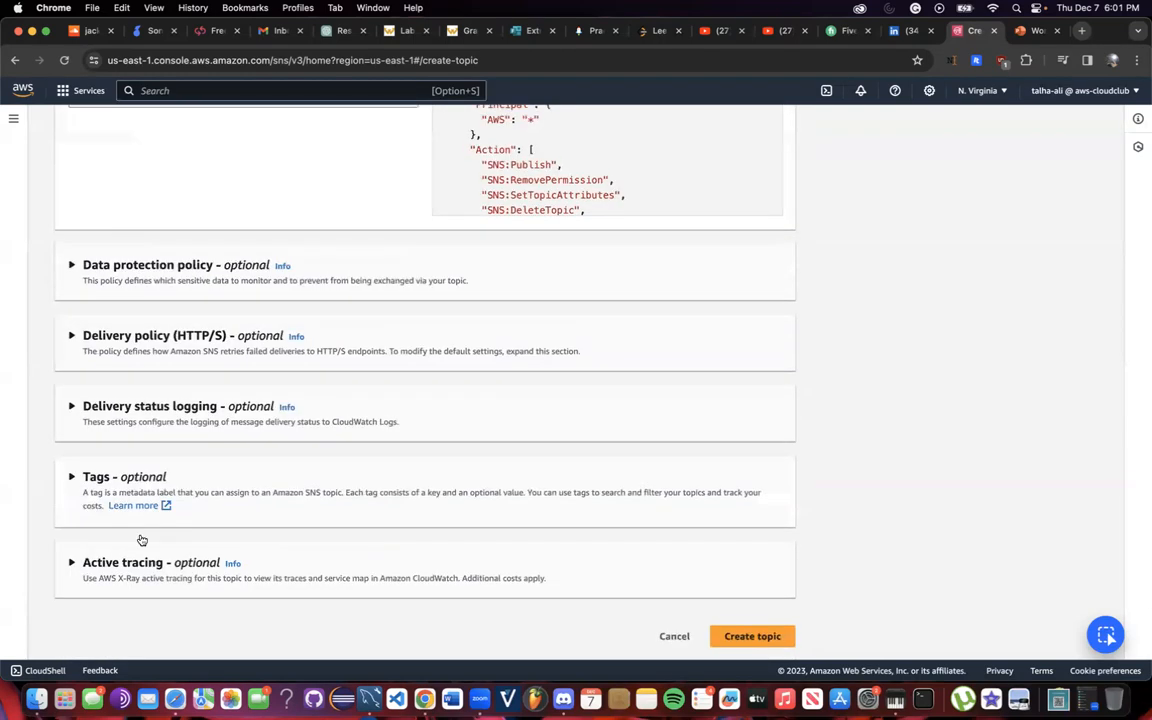
click(740, 641)
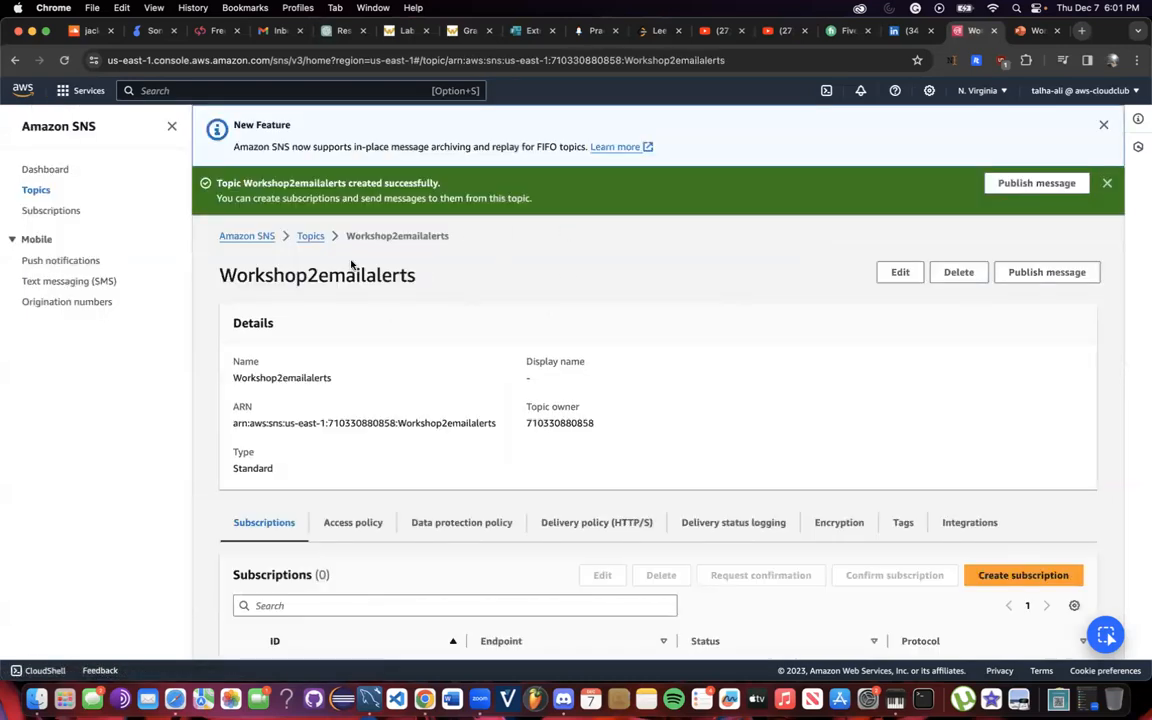
Dismiss the feature notice and view the existing subscriptions and their email endpoint.
click(1104, 125)
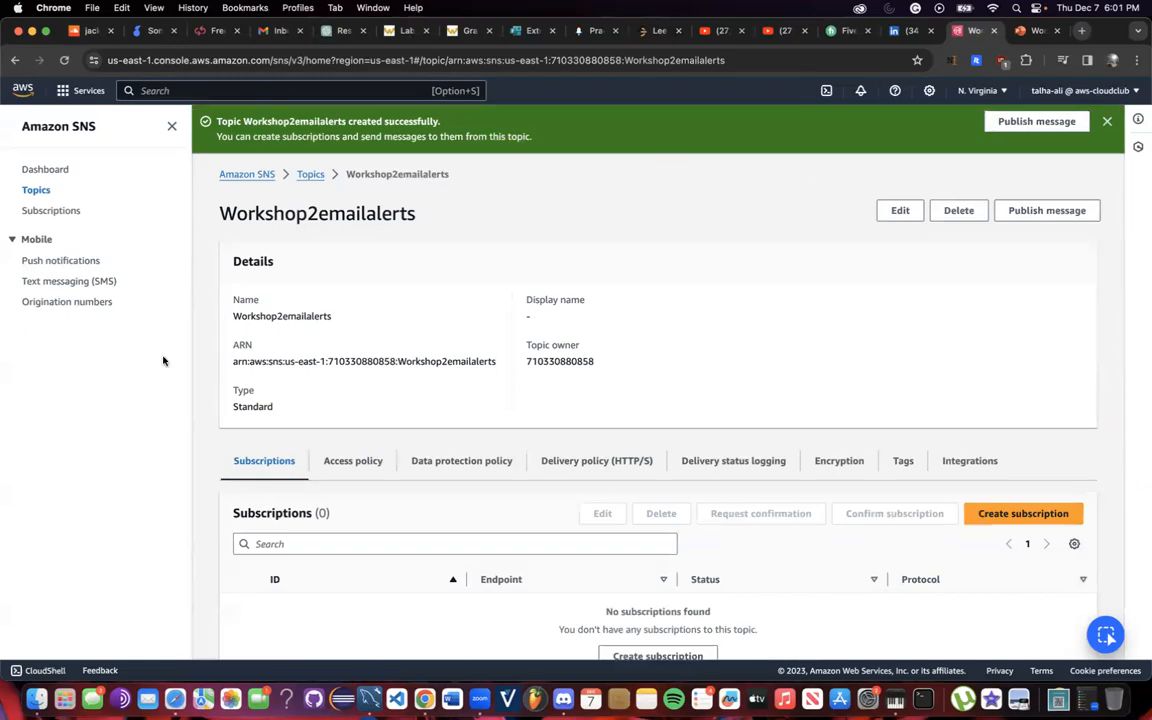
click(70, 213)
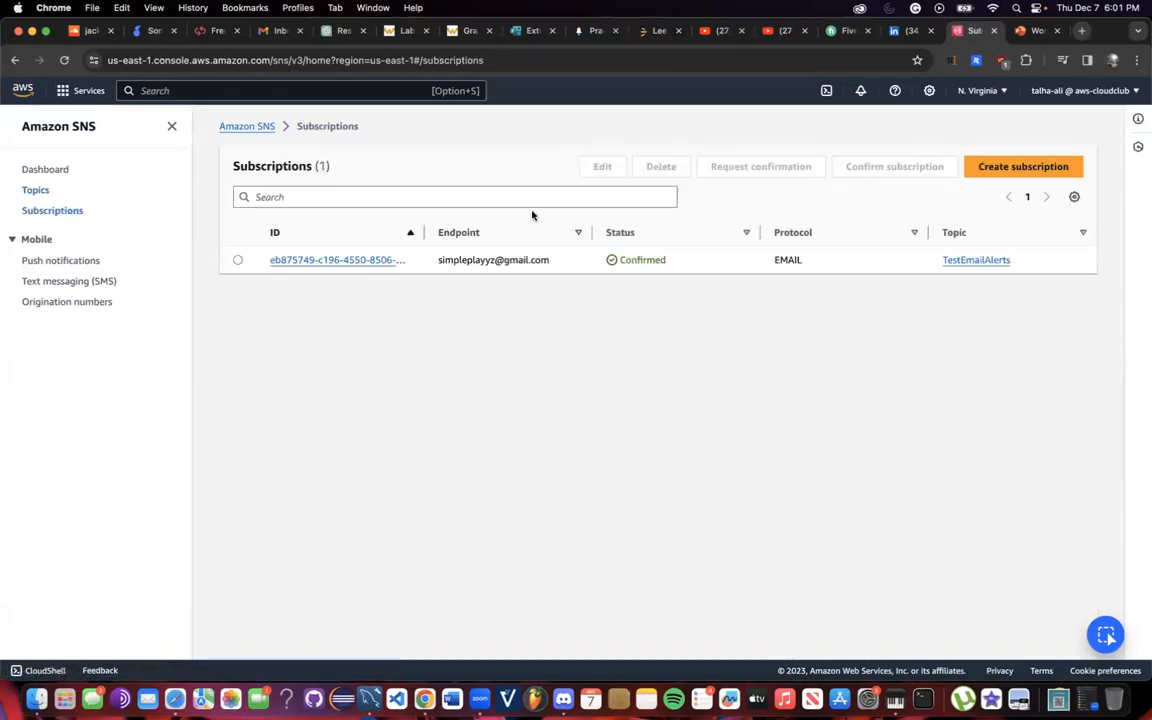
mouse_move(558, 266)
mouse_down()
mouse_move(411, 260)
mouse_move(572, 263)
mouse_up()
click(468, 306)
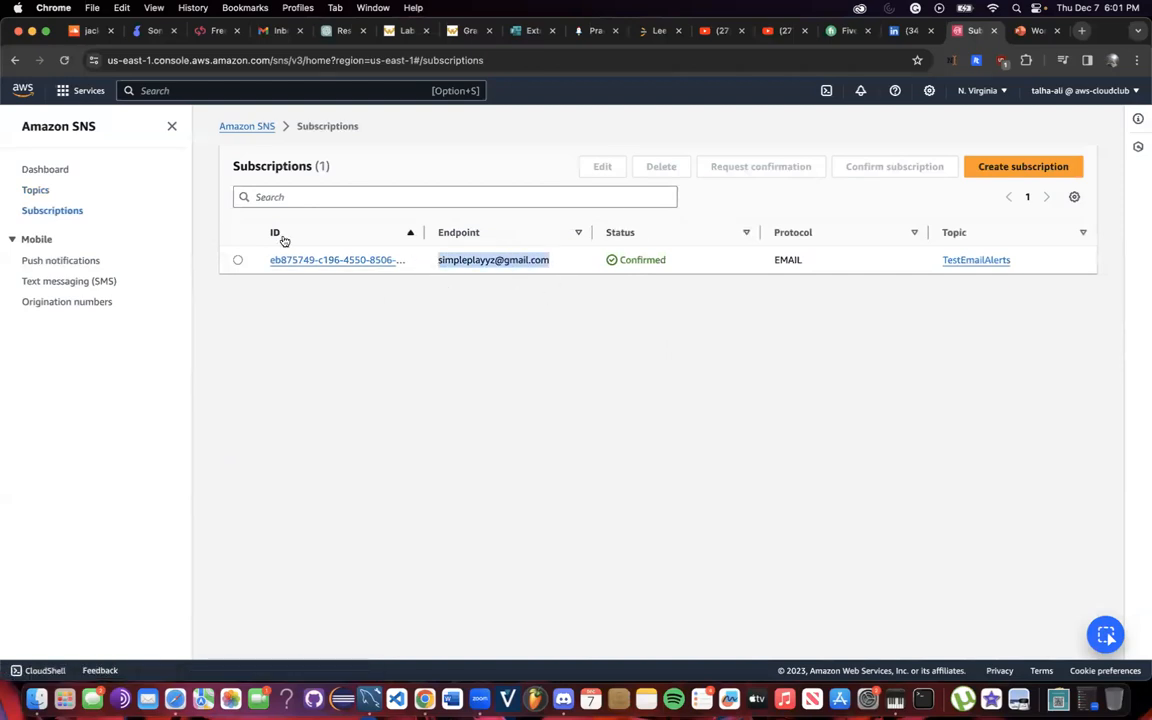
Start a subscription for the Workshop2emailalerts ARN with Email protocol and the recipient's address.
click(1025, 169)
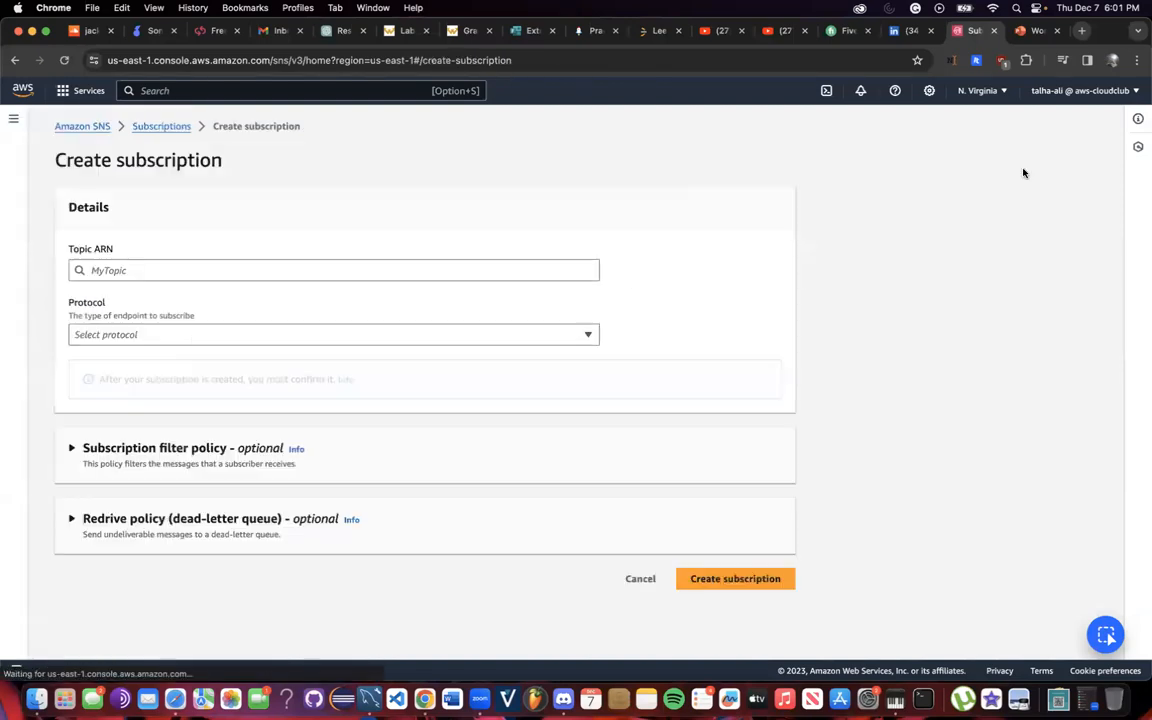
click(366, 272)
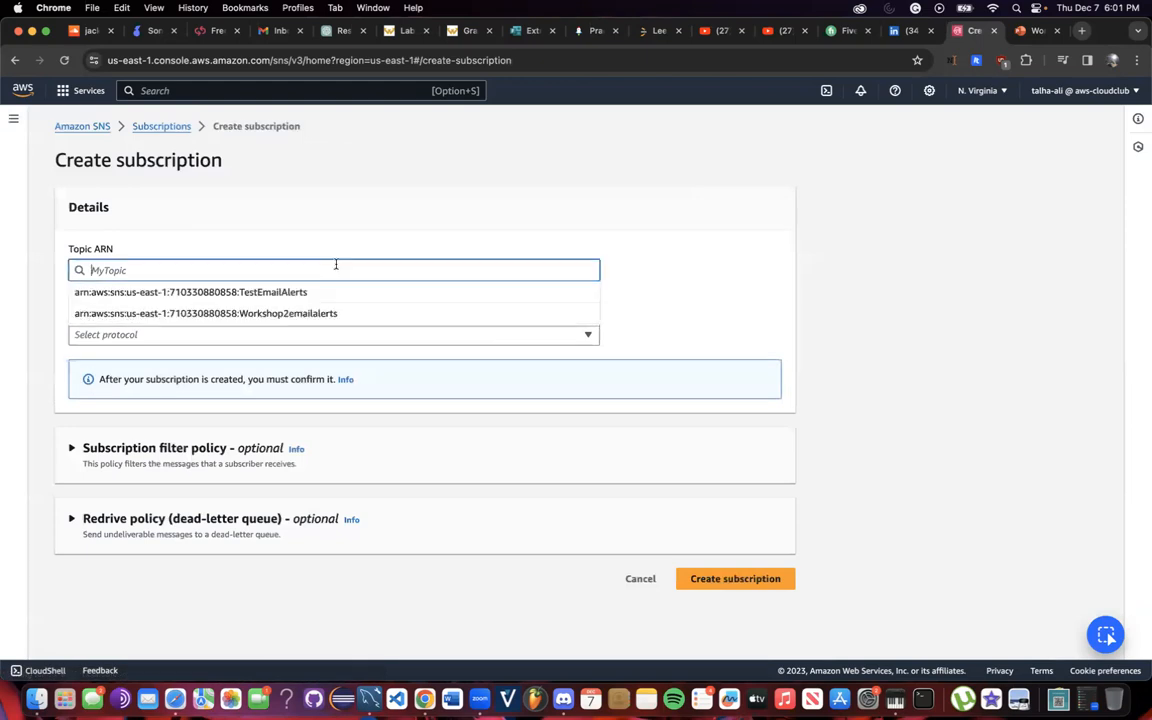
click(313, 314)
click(258, 336)
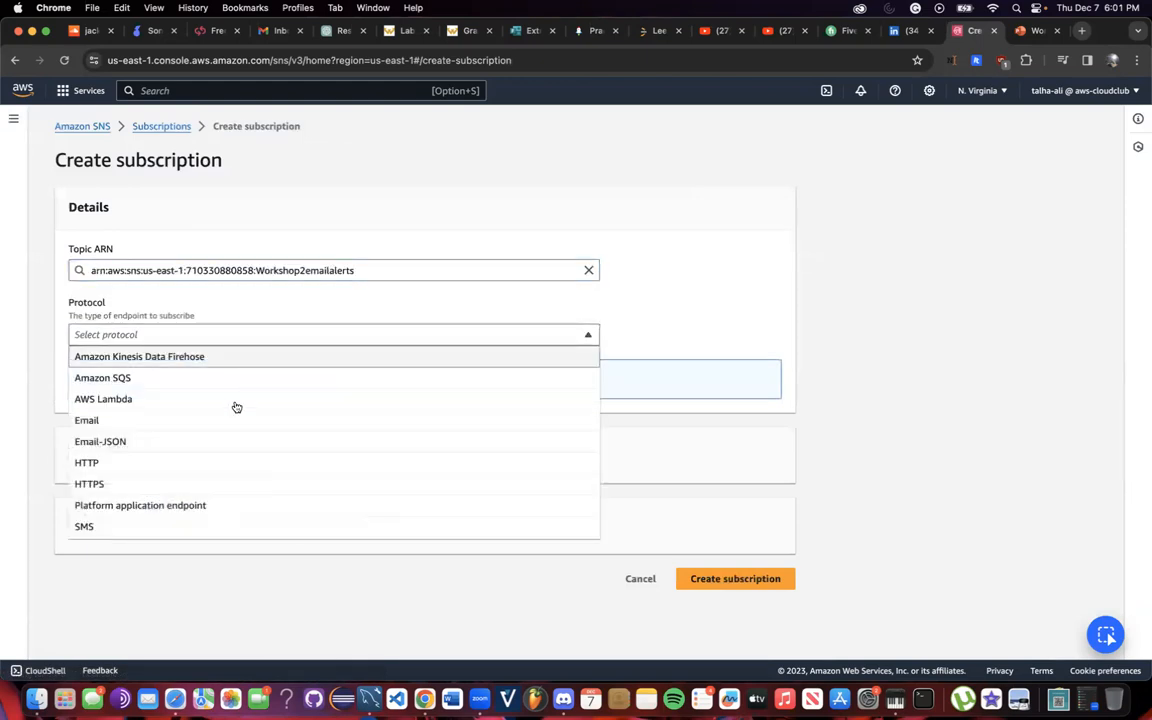
click(157, 419)
click(187, 399)
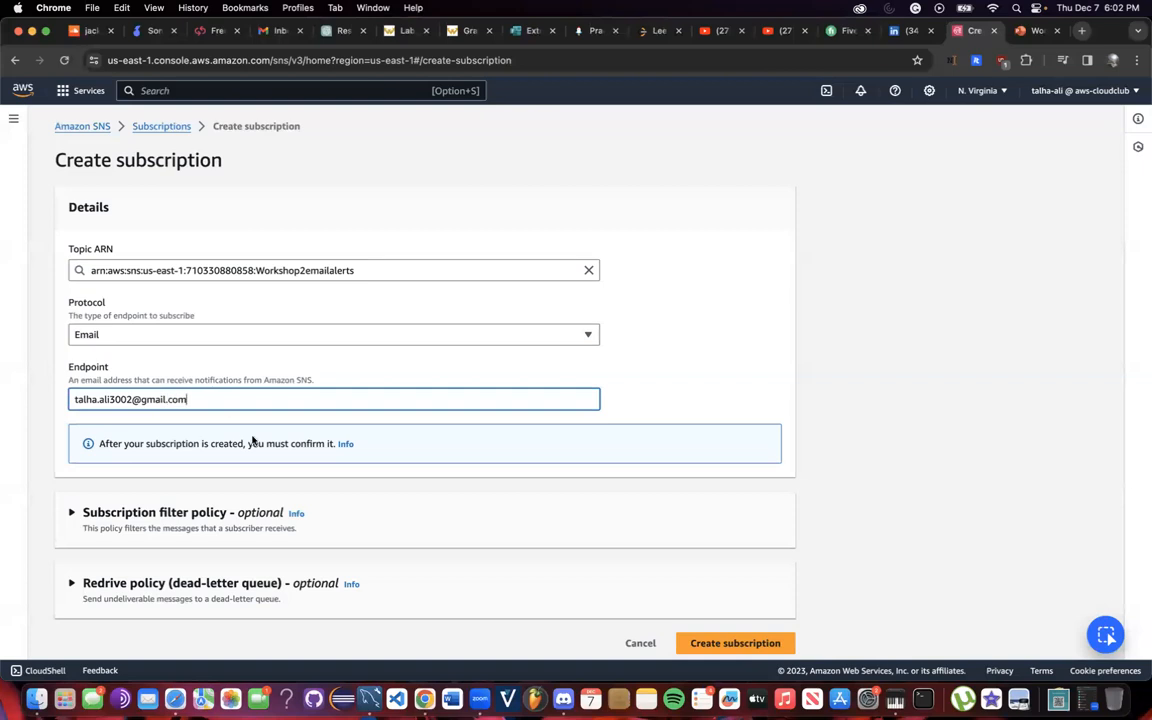
Leave filter and redrive policies empty, create the subscription, and go to Gmail.
scroll(252, 440, down, 1)
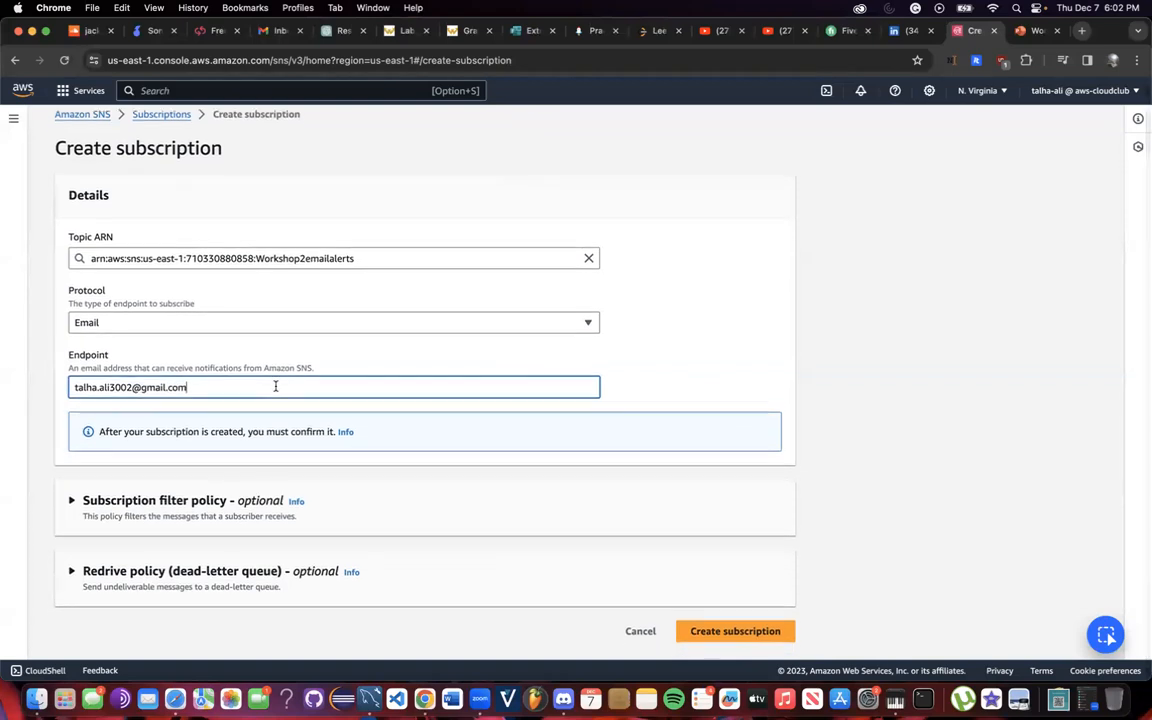
click(157, 520)
click(162, 506)
click(157, 590)
click(163, 591)
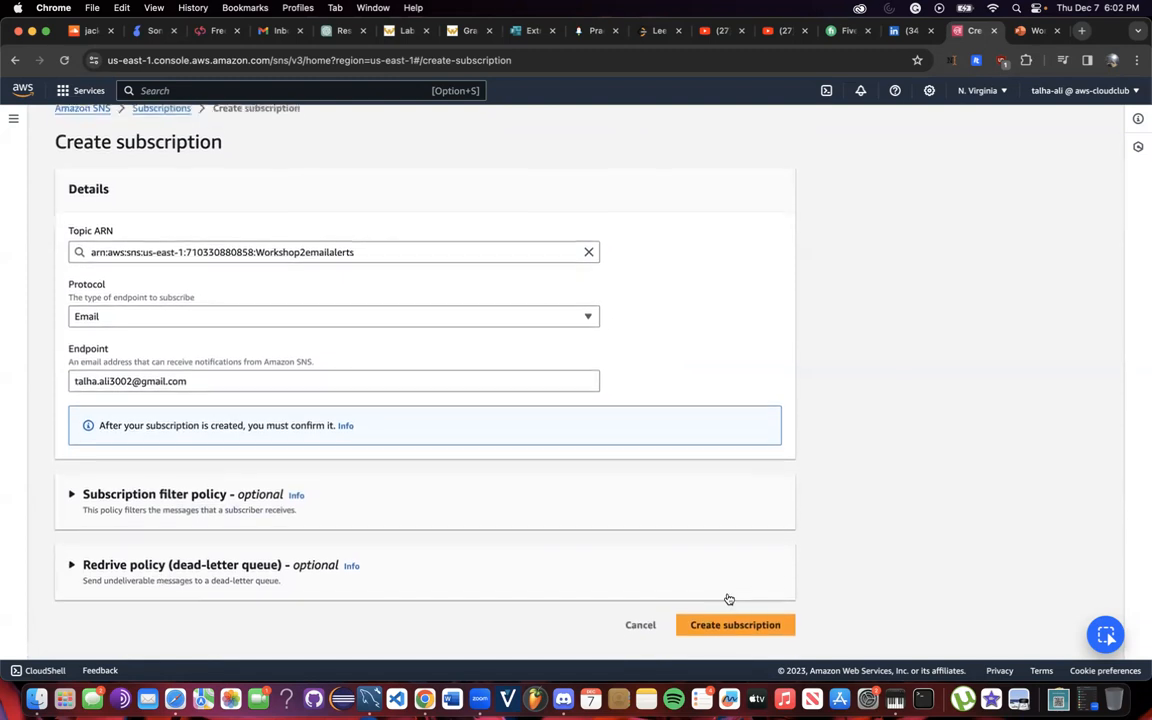
click(735, 636)
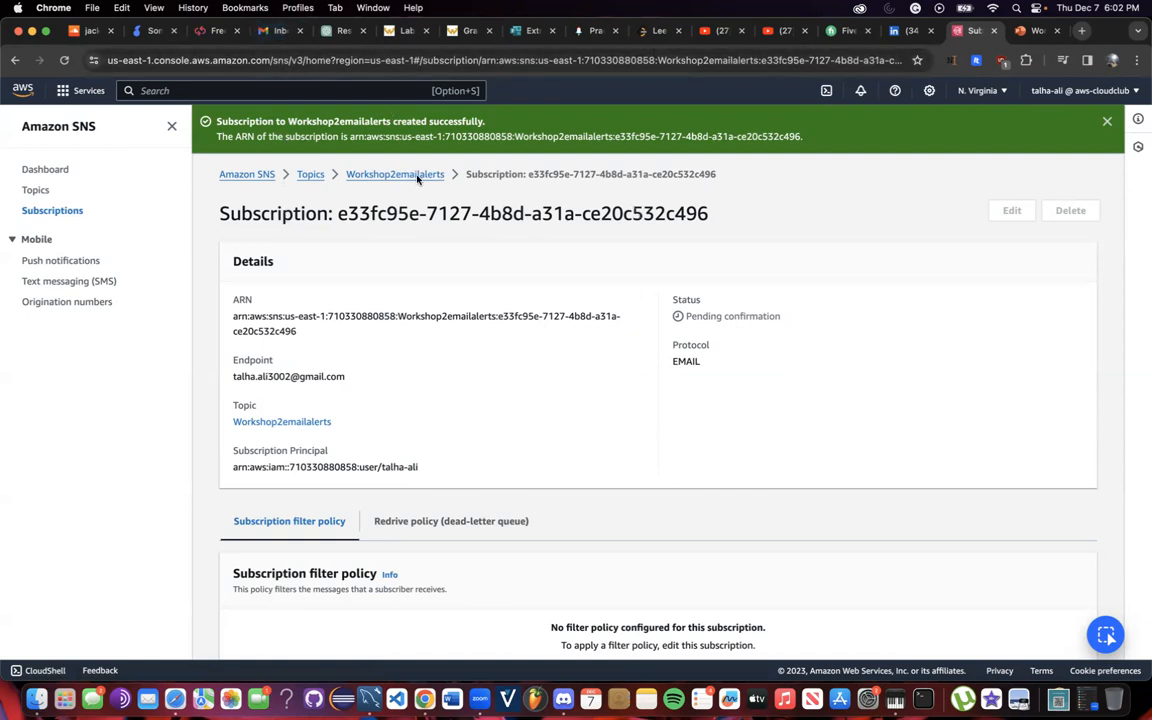
click(275, 31)
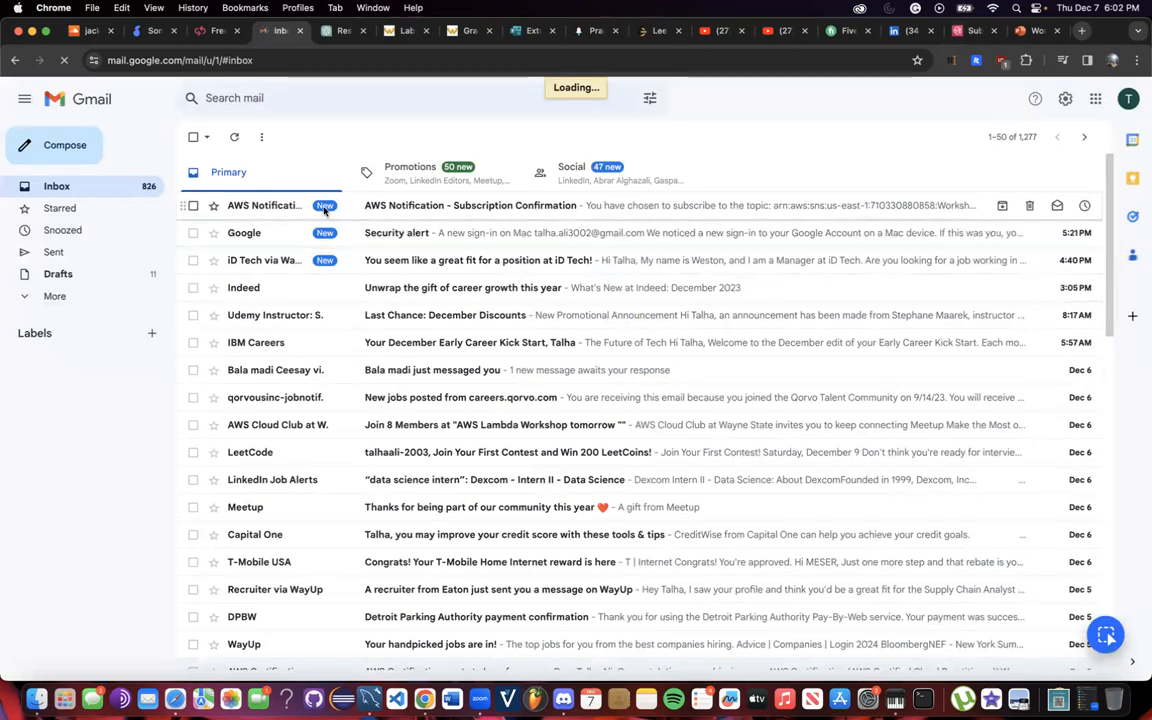
Click 'Confirm subscription' in the AWS Notification email, close drafts, and return to SNS.
click(272, 205)
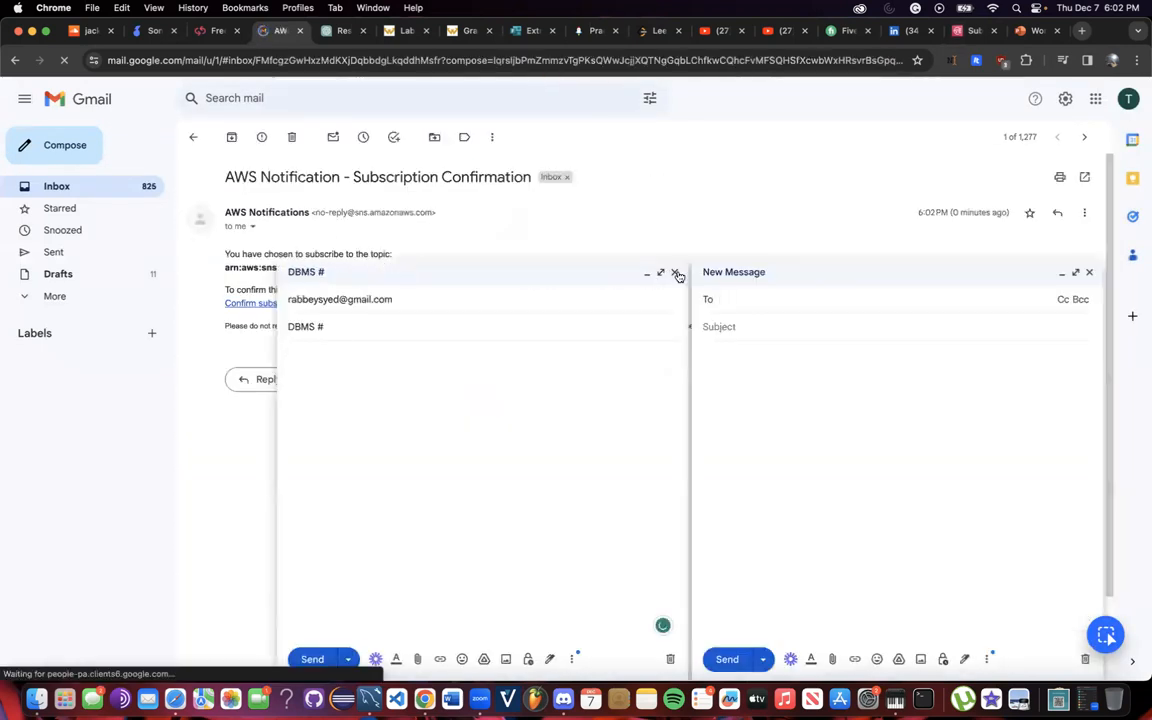
click(674, 272)
click(1090, 274)
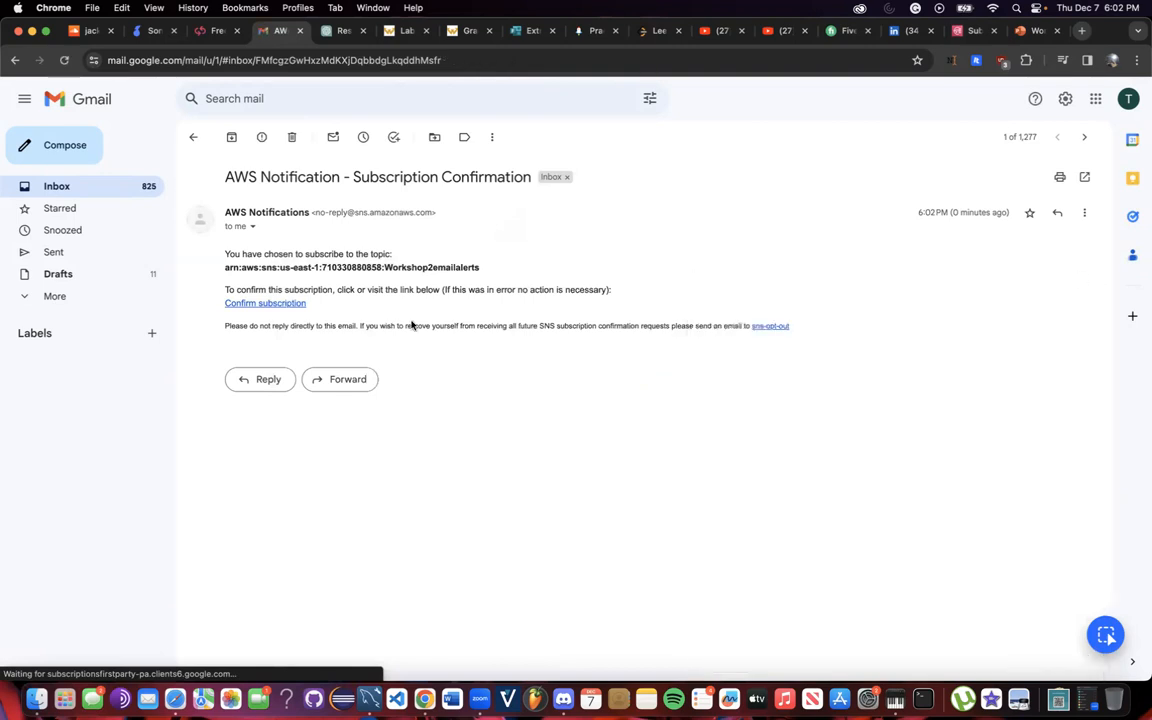
click(240, 302)
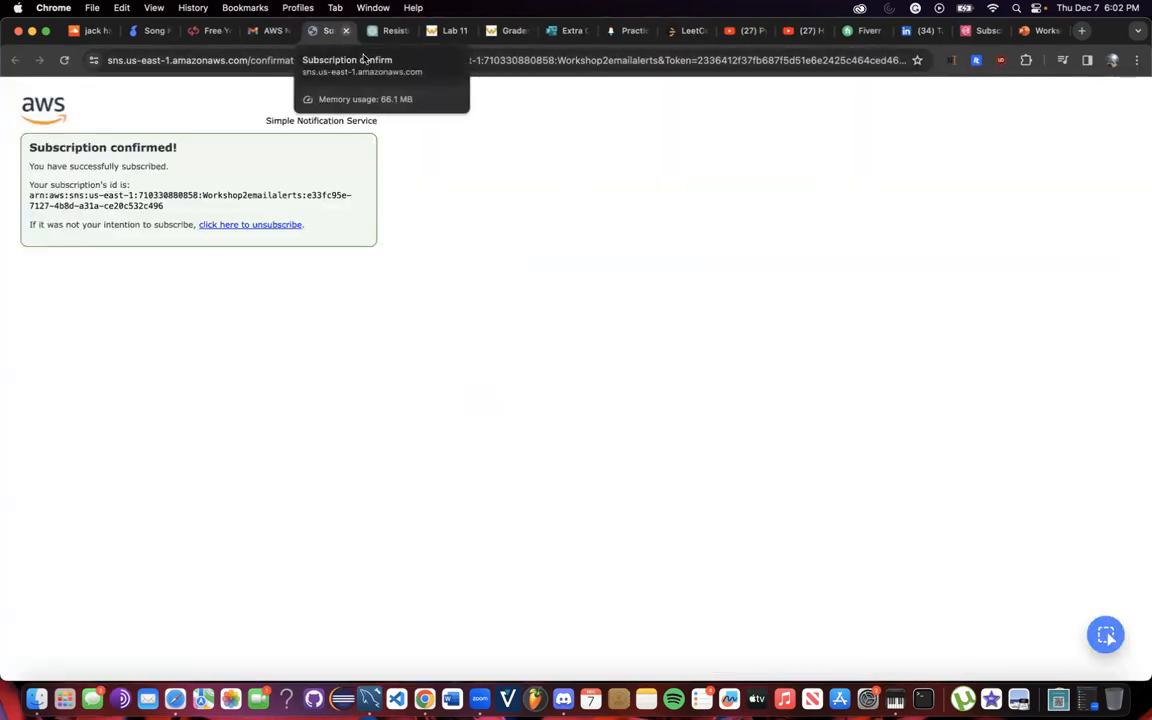
key(super+w)
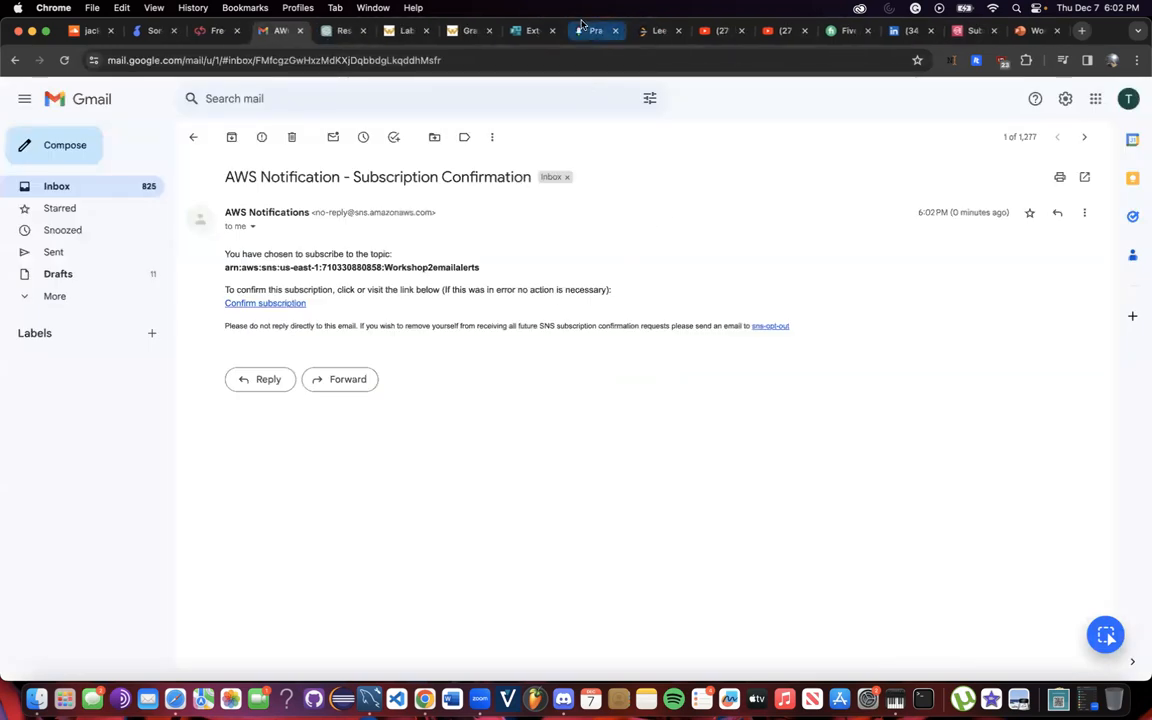
click(966, 30)
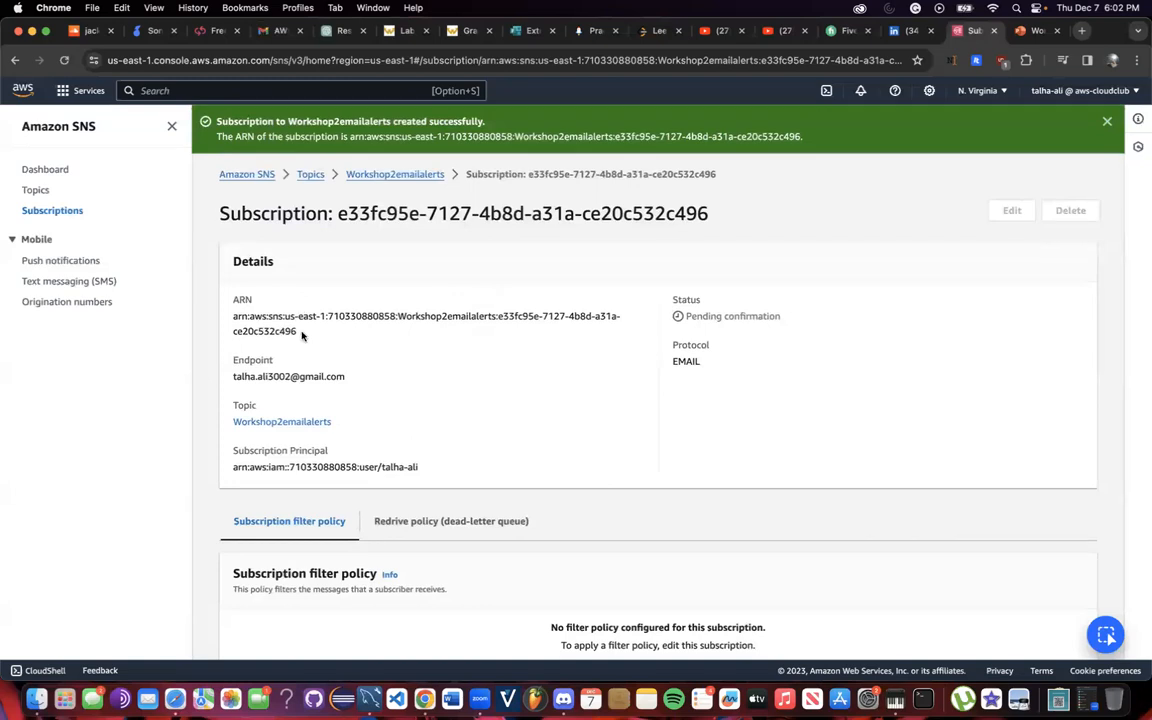
Copy the TestEmailAlerts topic ARN from its topic details page.
drag(303, 336, 227, 322)
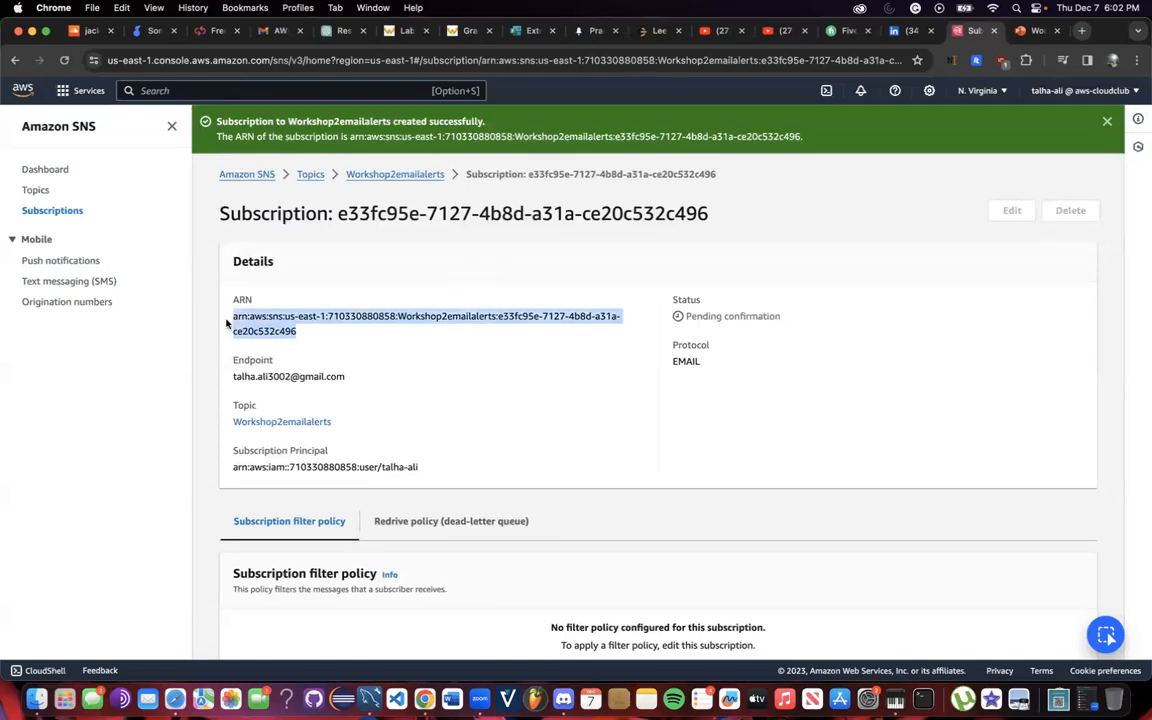
click(36, 190)
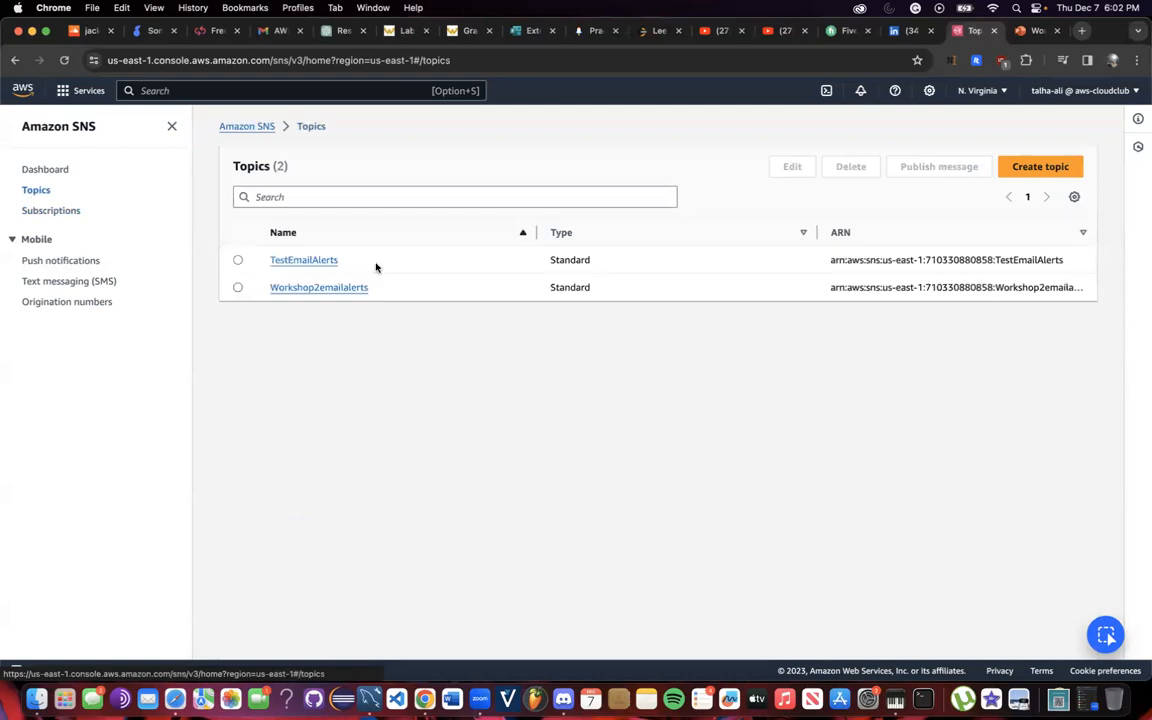
click(312, 260)
drag(230, 317, 469, 329)
key(super+c)
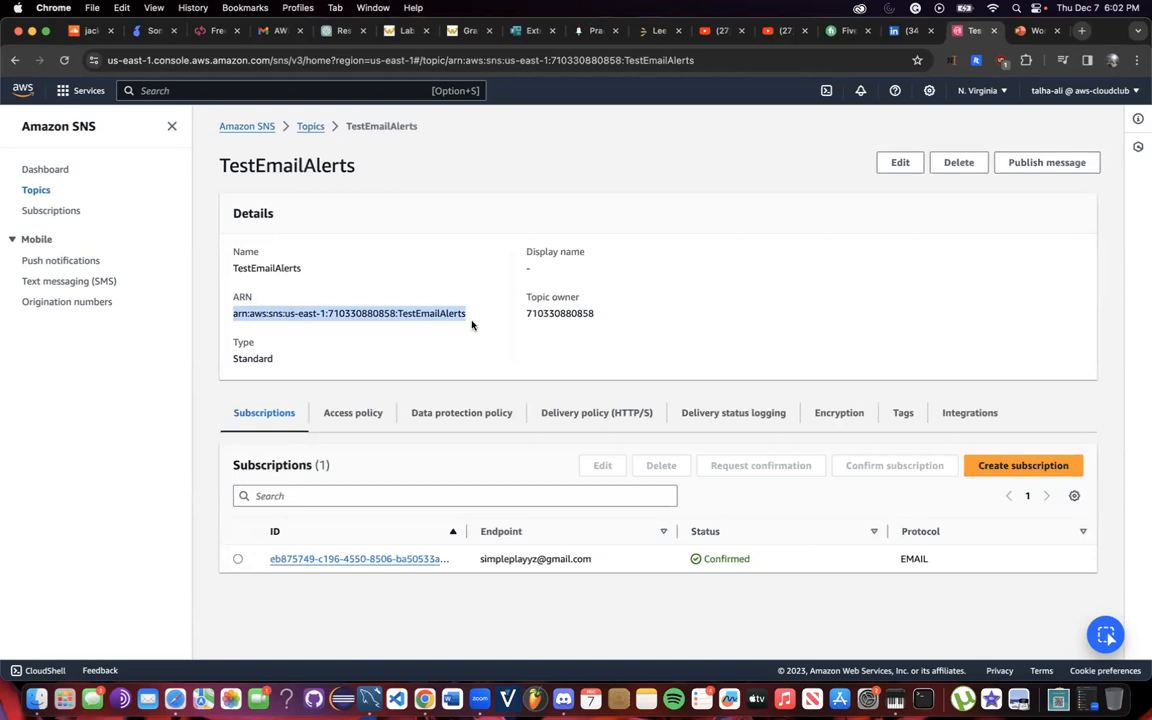
Open the Workshop2LambdaEmailAlert function in the Lambda console.
click(333, 92)
text(Lambda)
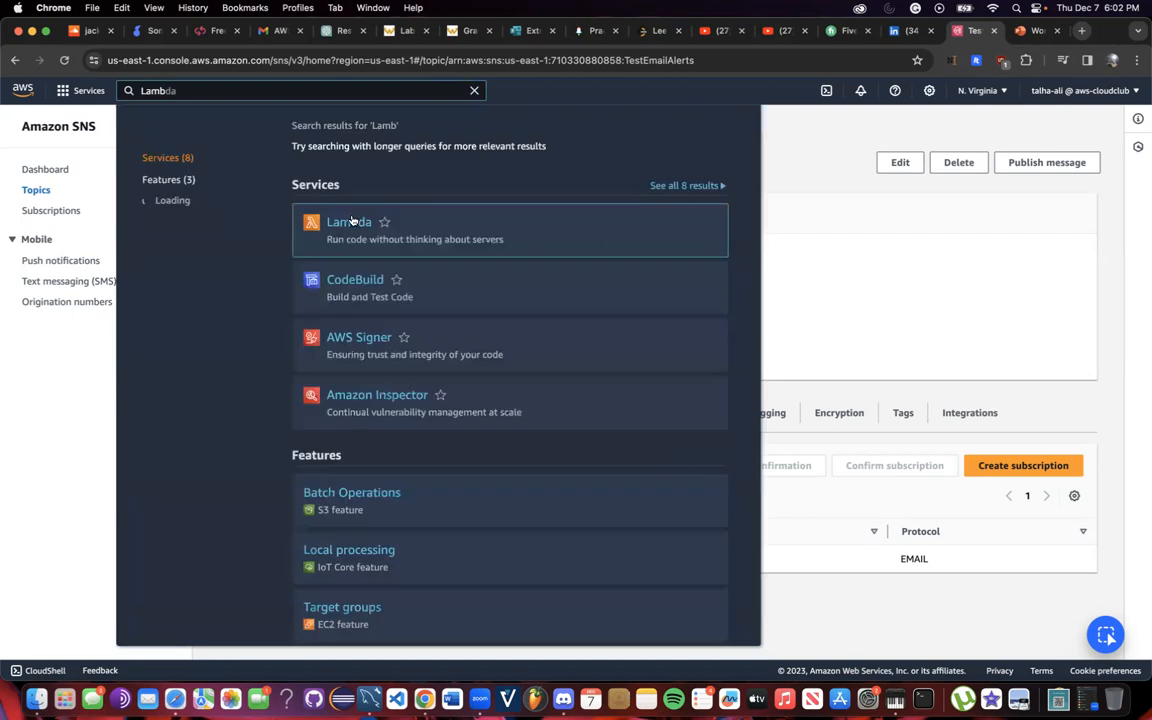
click(352, 221)
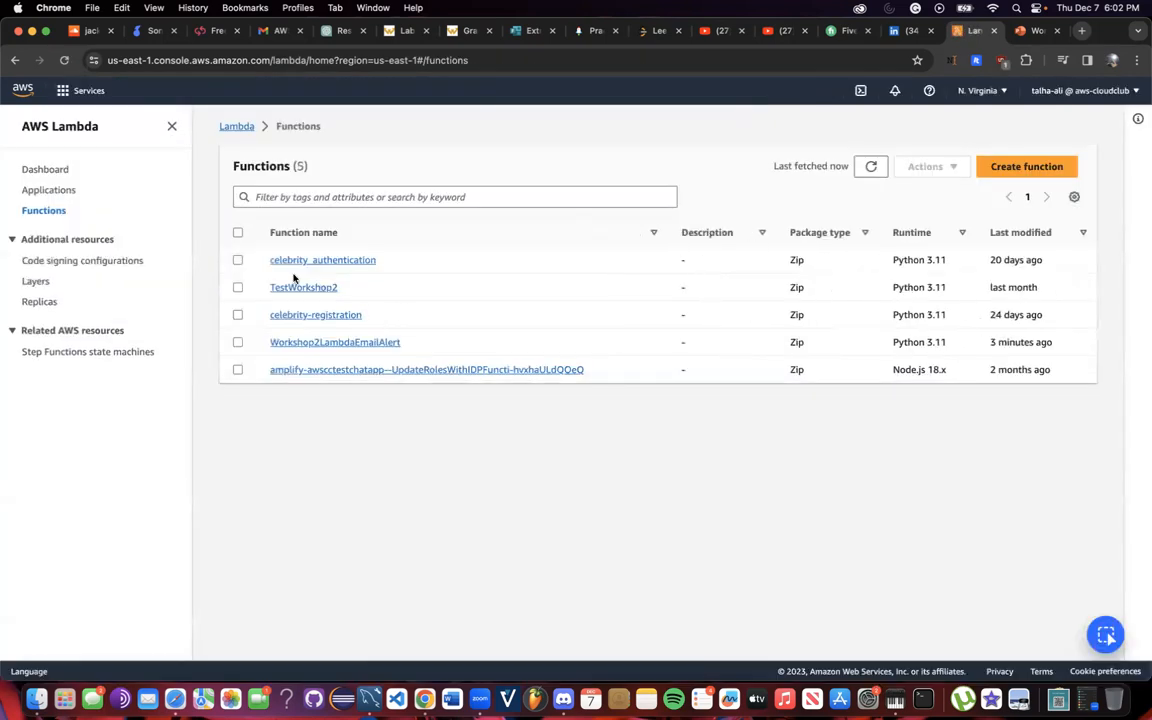
click(311, 346)
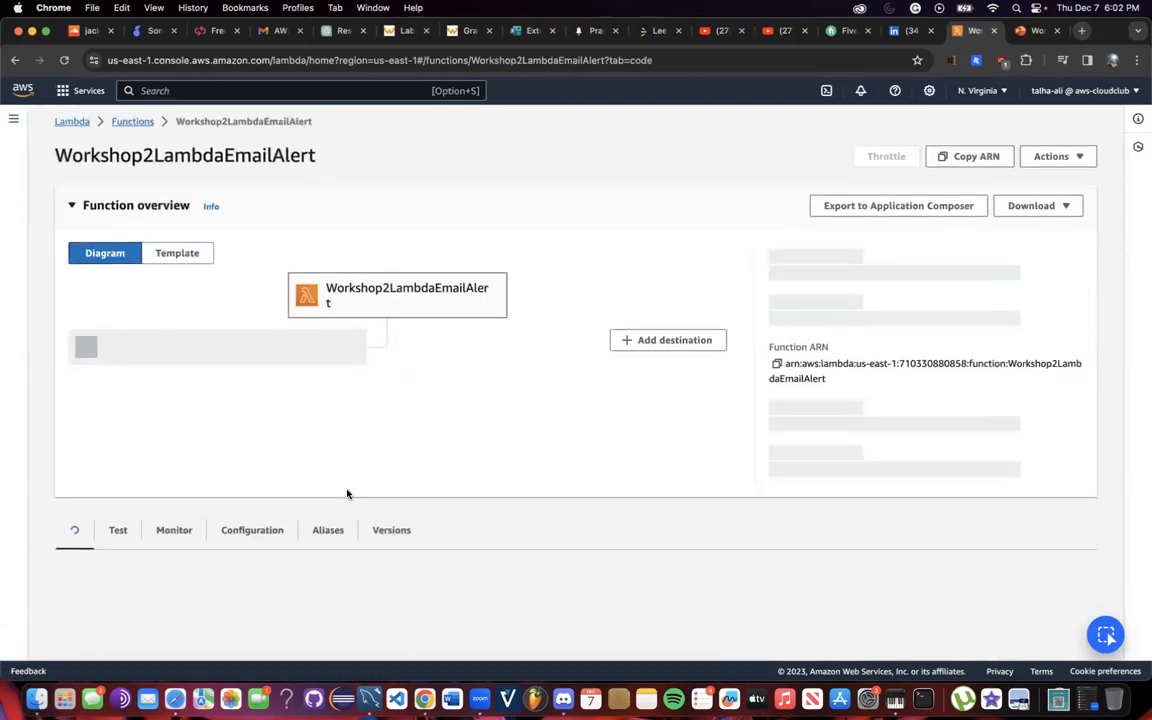
Paste the ARN into topic_arn's empty quotes and deploy the function.
scroll(347, 495, down, 5)
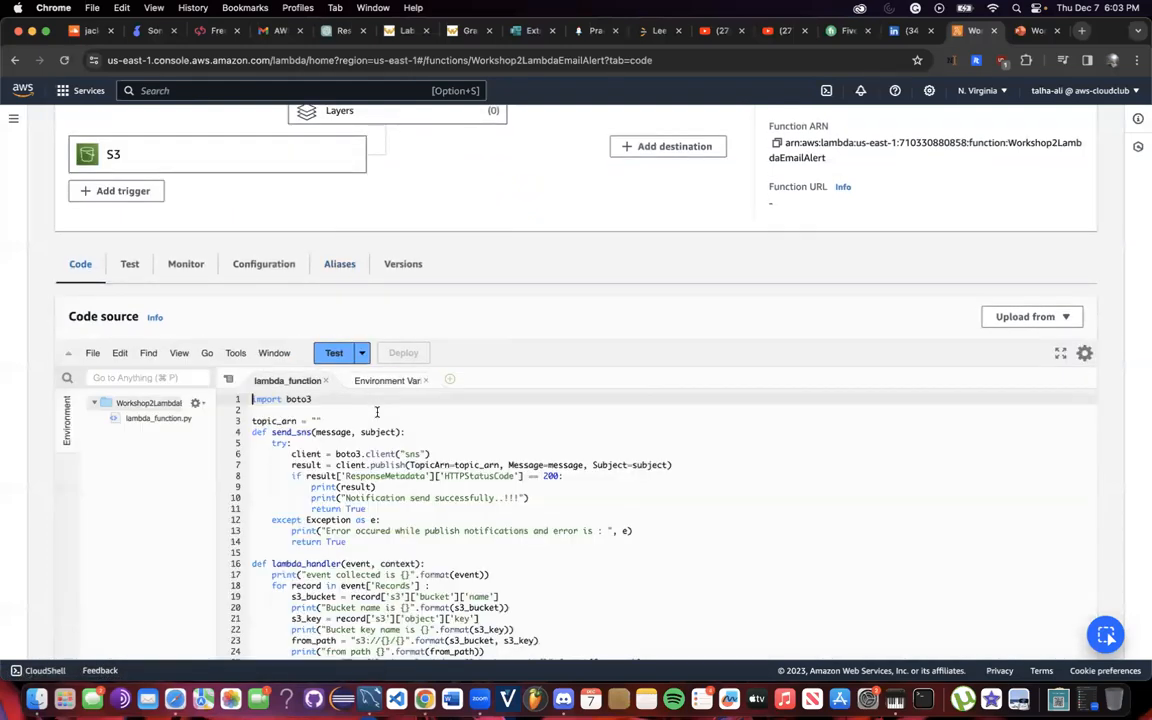
click(316, 421)
key(super+v)
click(394, 356)
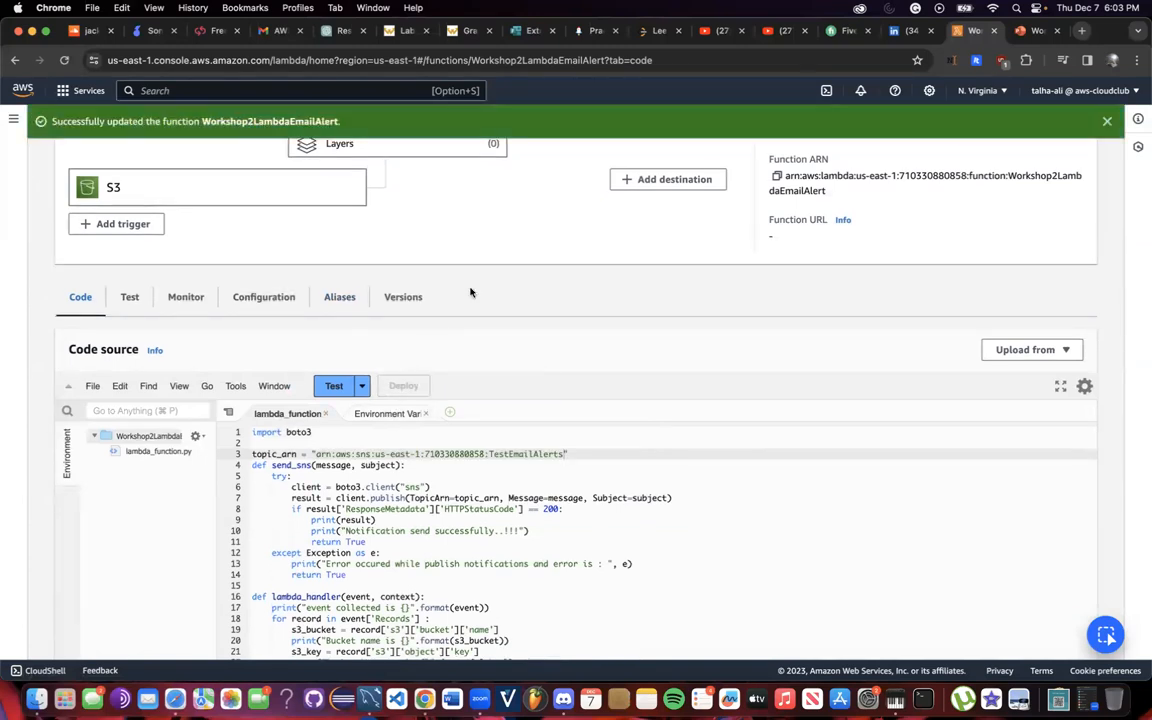
scroll(470, 291, down, 2)
scroll(470, 291, up, 5)
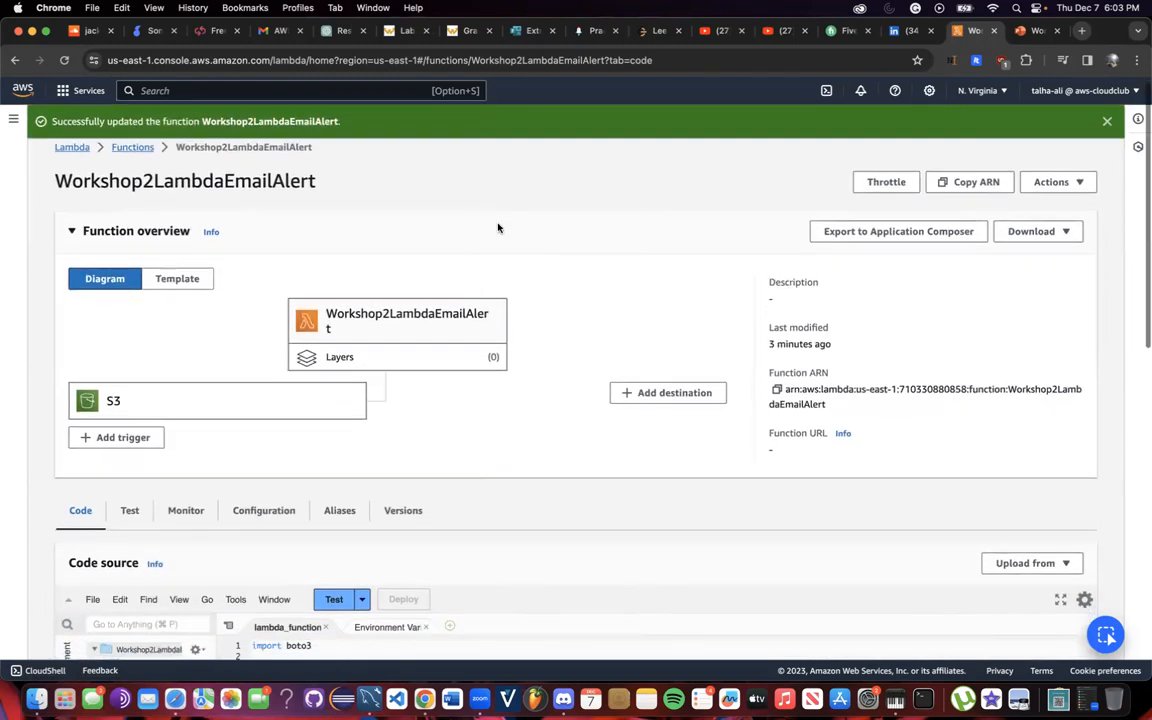